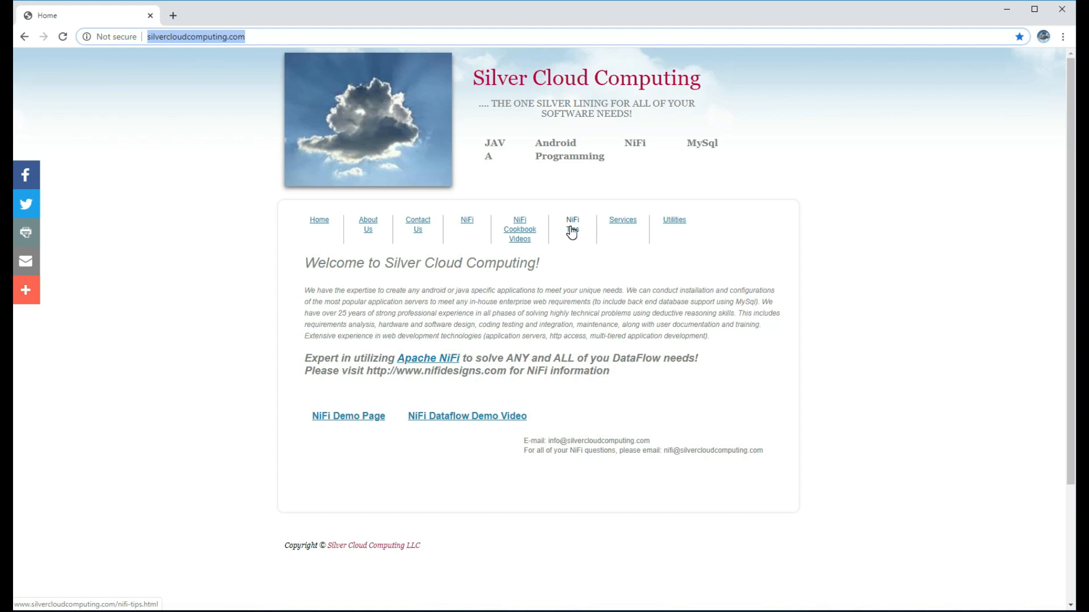
# Highlight the seven setup steps and the list of NiFi processors on the NiFi Tips page
pyautogui.scroll(-1, 332, 353)
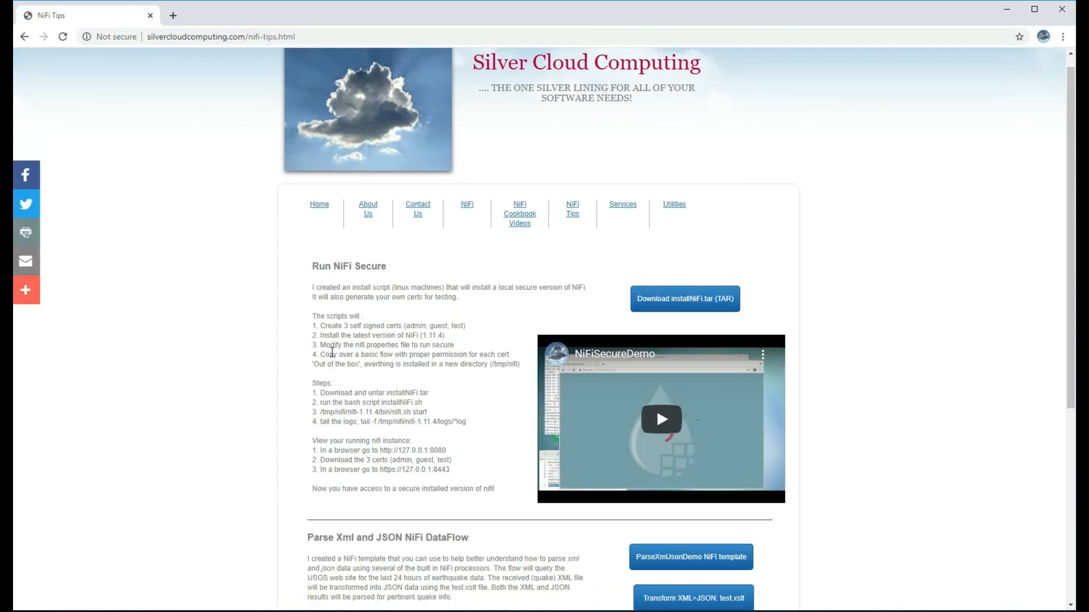
pyautogui.scroll(-5, 331, 353)
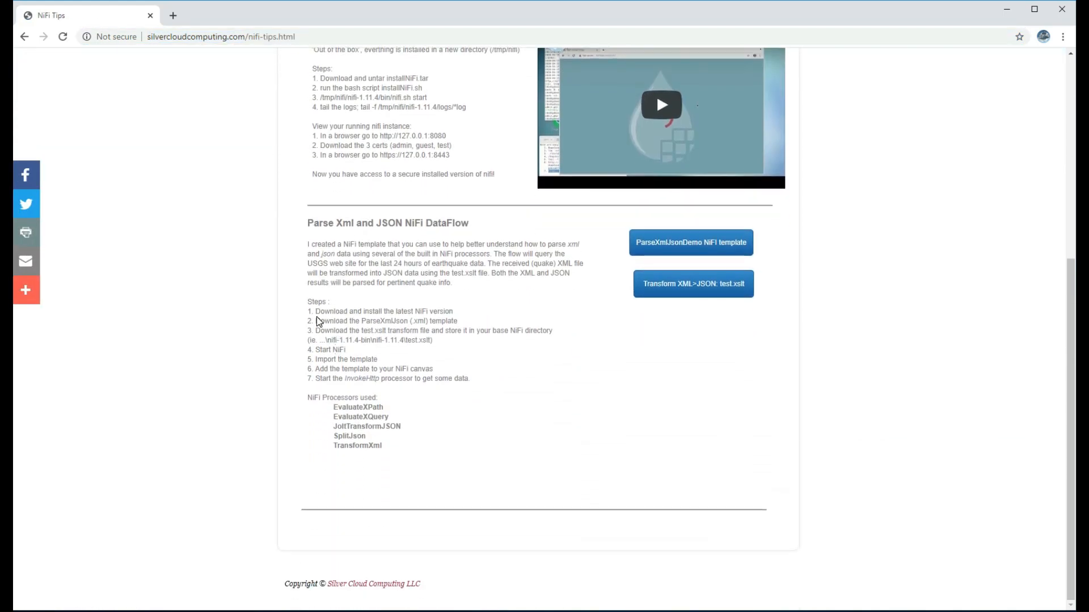
pyautogui.moveTo(308, 311); pyautogui.dragTo(489, 381)
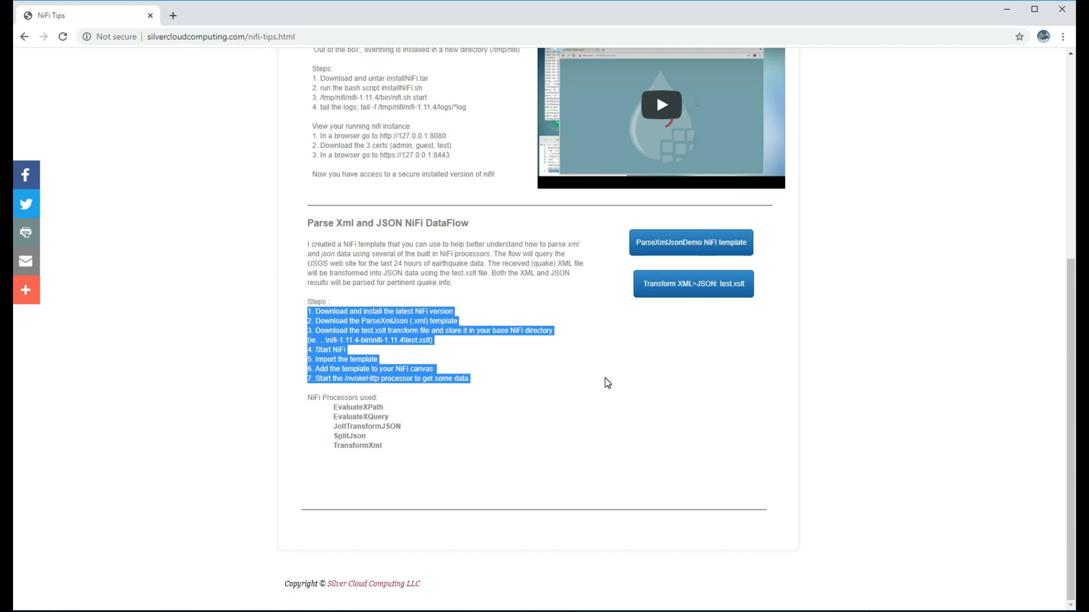
pyautogui.moveTo(334, 408); pyautogui.dragTo(410, 451)
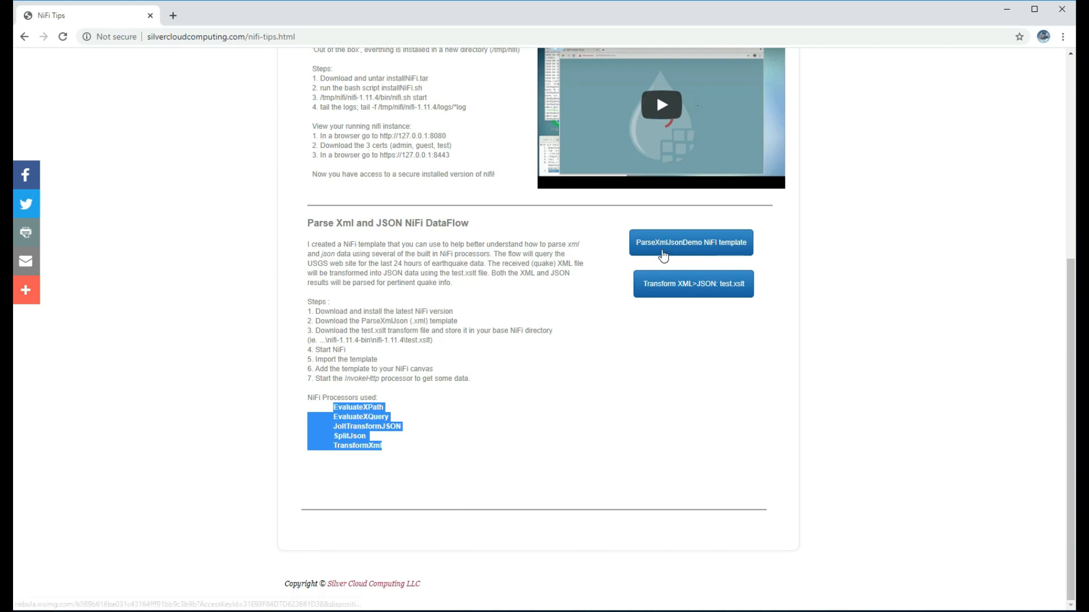
# Save the template link as ParseXmlJsonDemo.xml in Downloads
pyautogui.rightClick(641, 250)
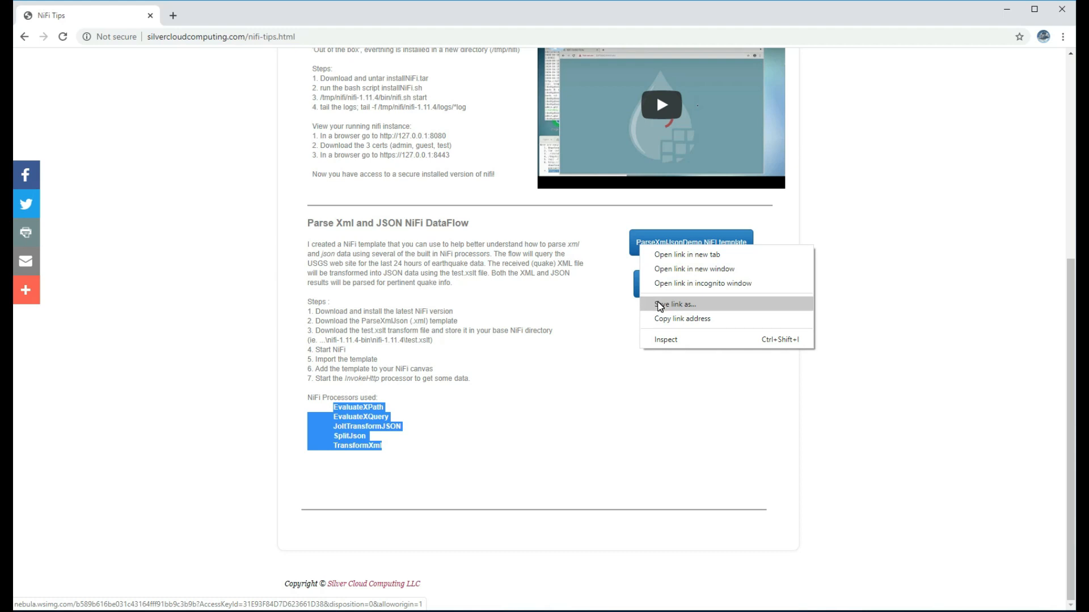
pyautogui.click(660, 306)
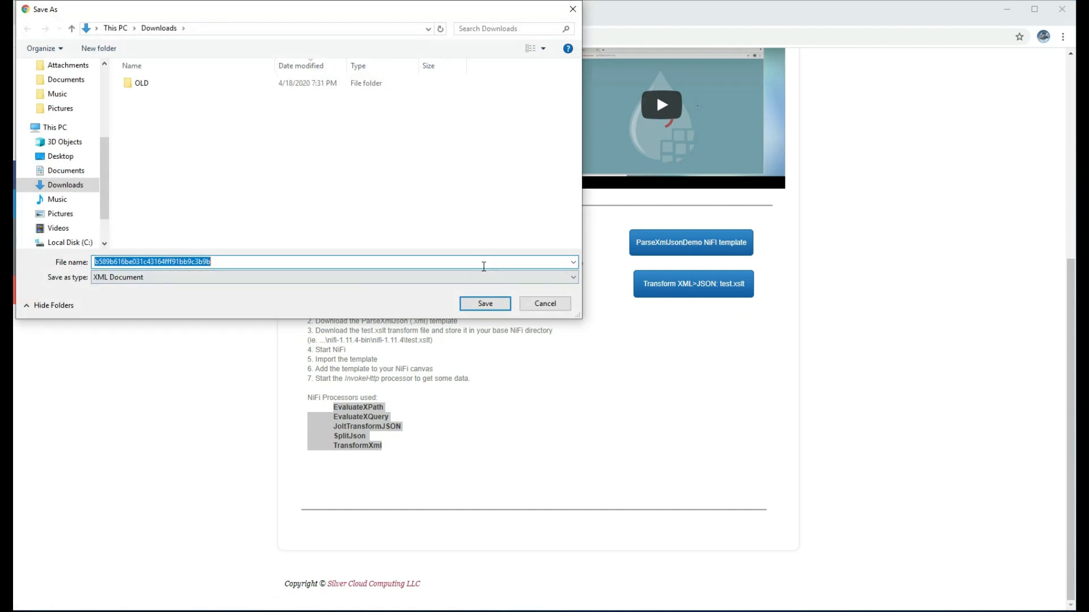
pyautogui.write('ParseXmlJsonDemo')
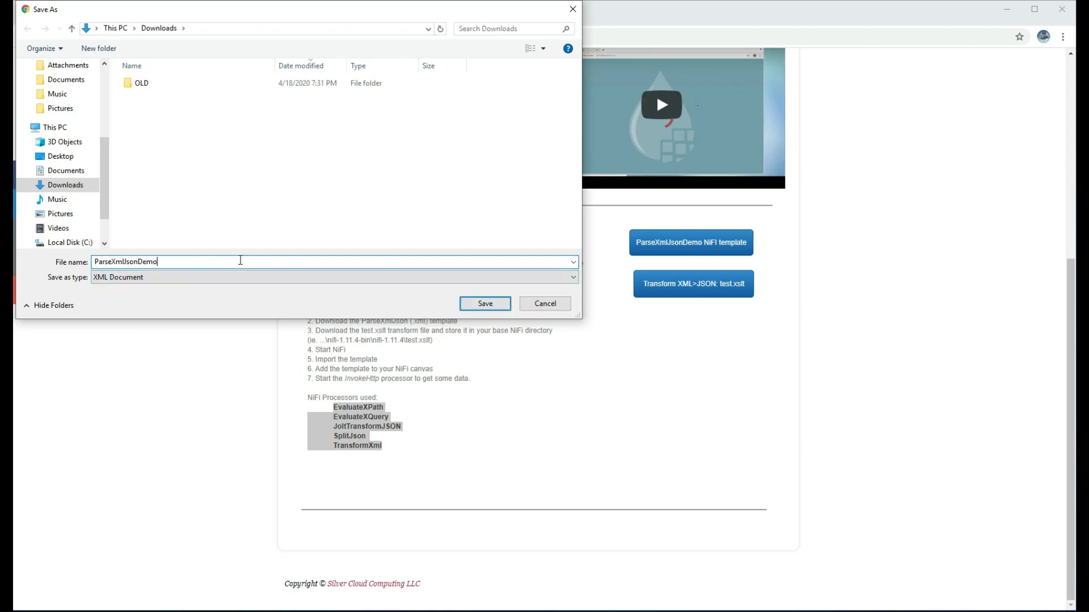
pyautogui.click(481, 306)
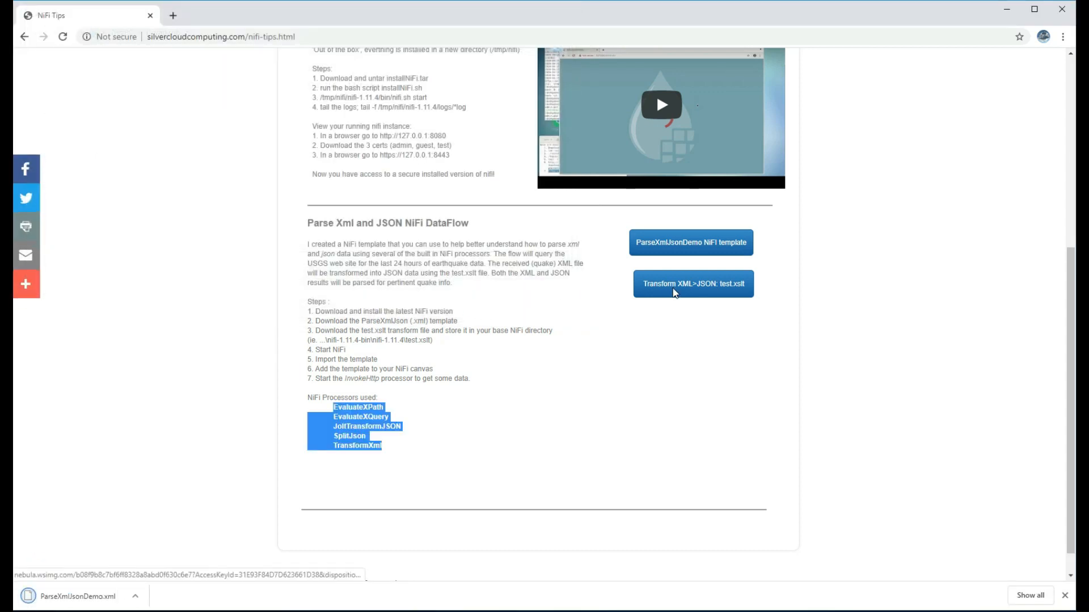
# Save the transform link as test.xslt in Downloads
pyautogui.rightClick(676, 292)
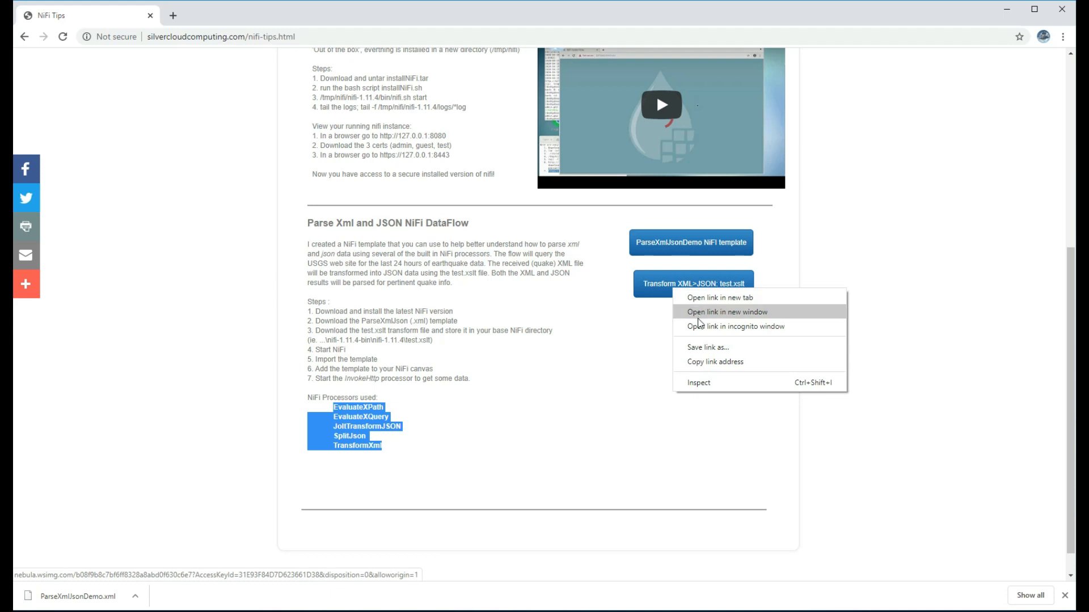
pyautogui.click(700, 348)
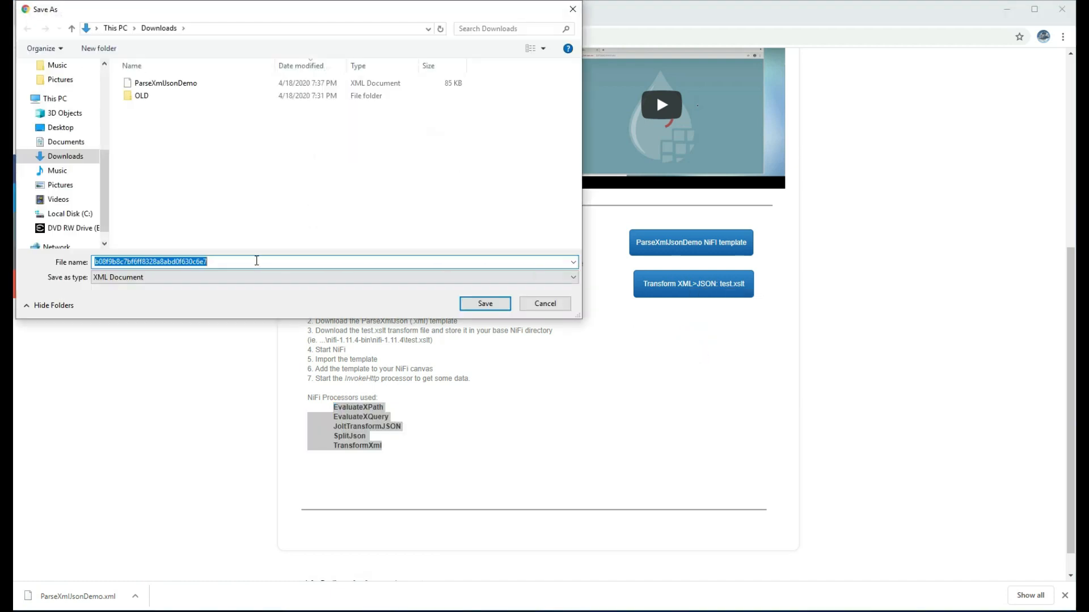
pyautogui.write('test.xslt')
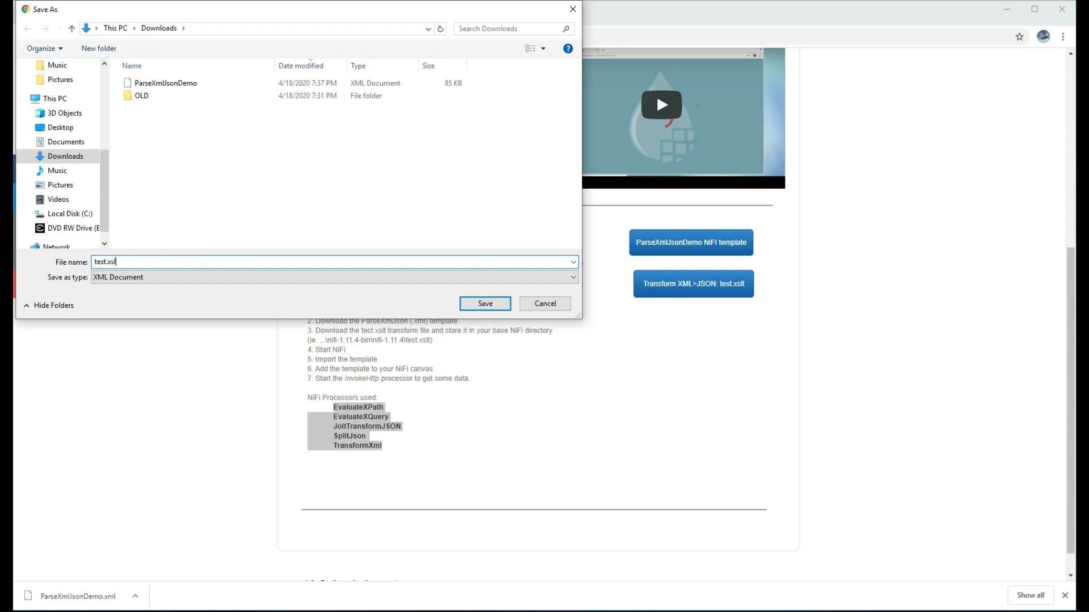
pyautogui.click(486, 305)
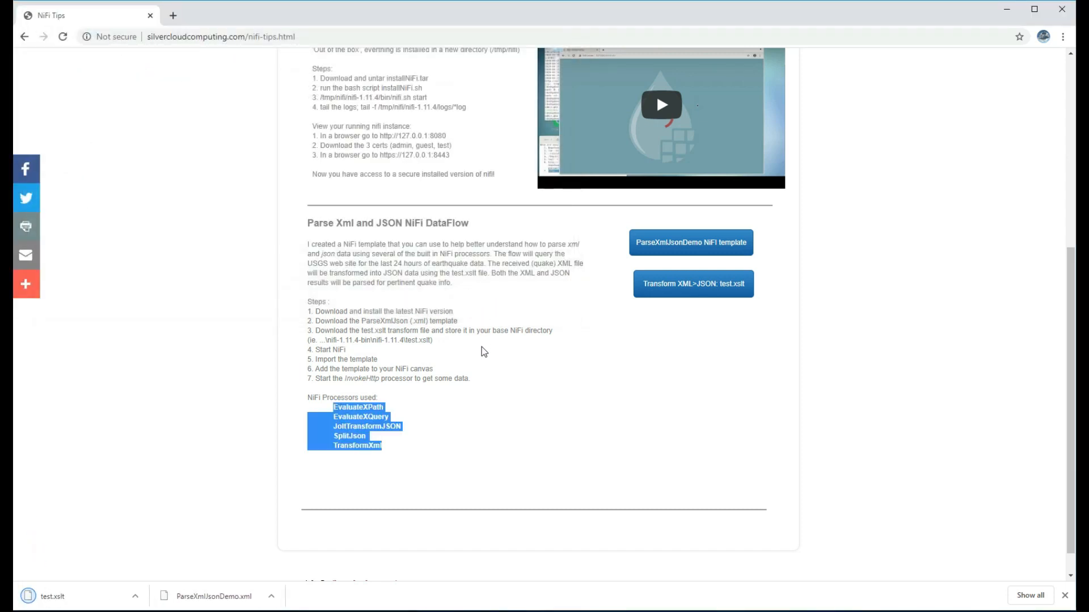
# Extract the nifi-1.11.4-bin zip into Downloads
pyautogui.rightClick(244, 597)
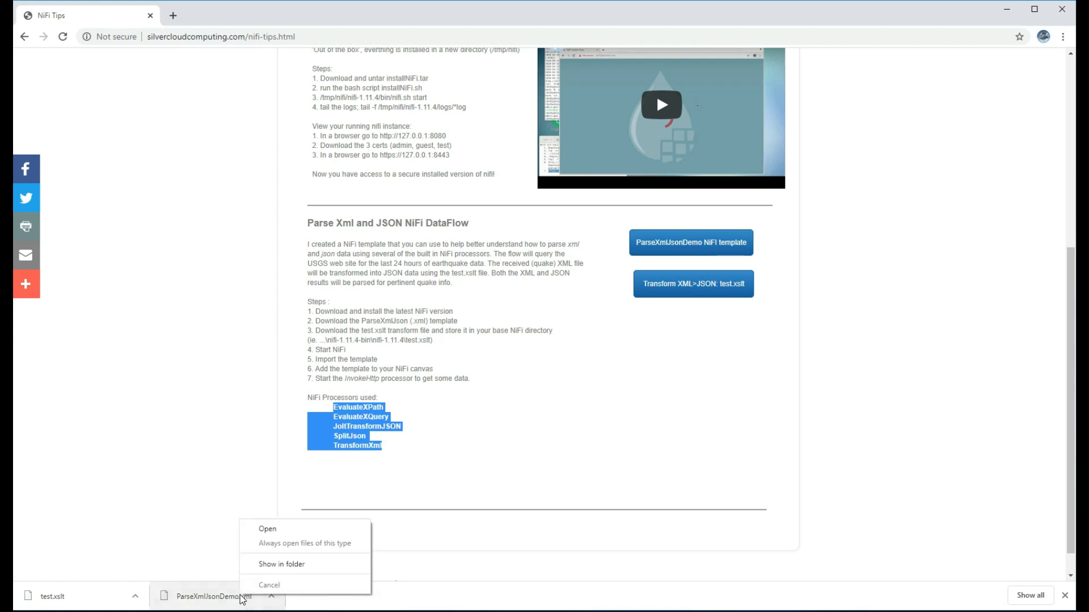
pyautogui.click(276, 565)
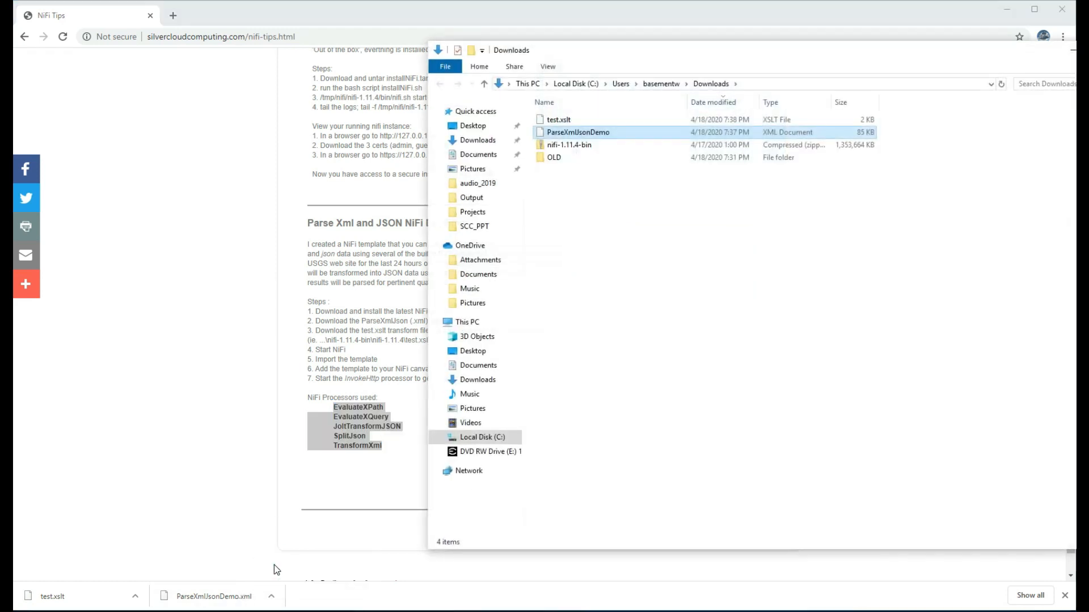
pyautogui.rightClick(585, 147)
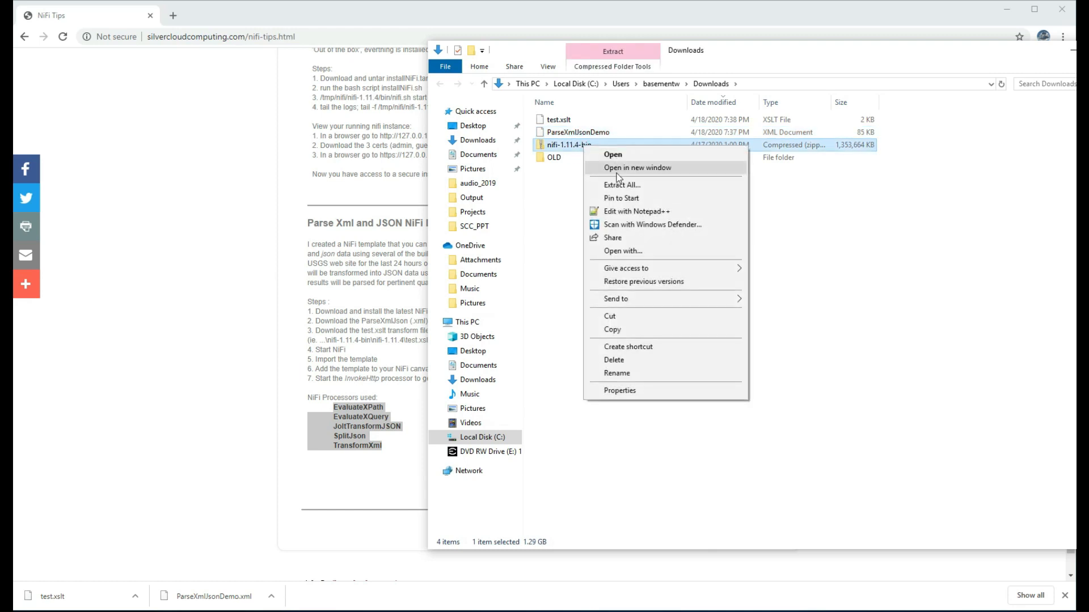
pyautogui.click(618, 185)
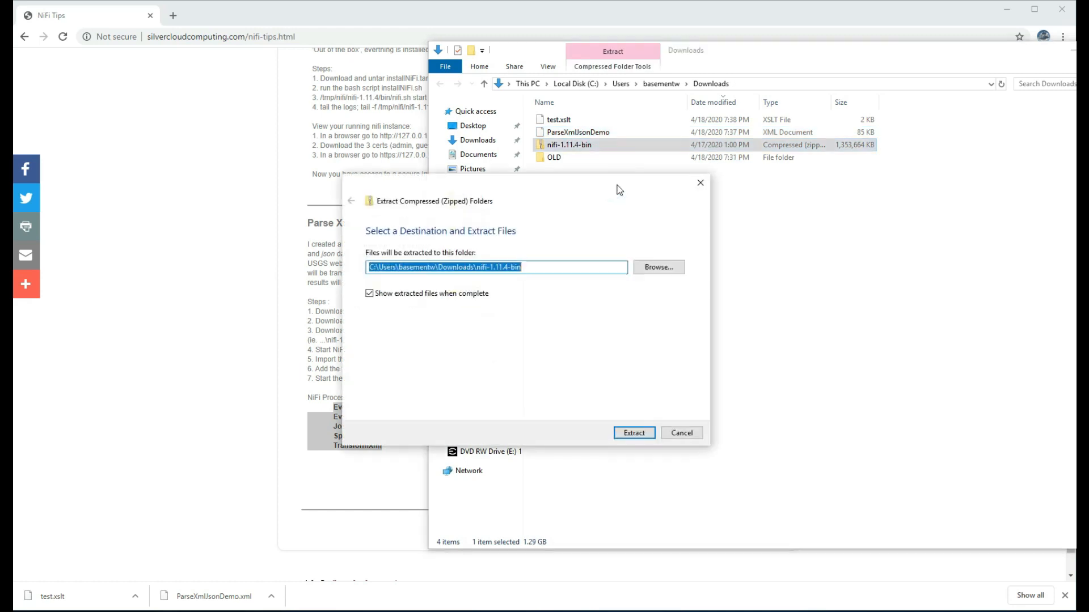
pyautogui.click(634, 433)
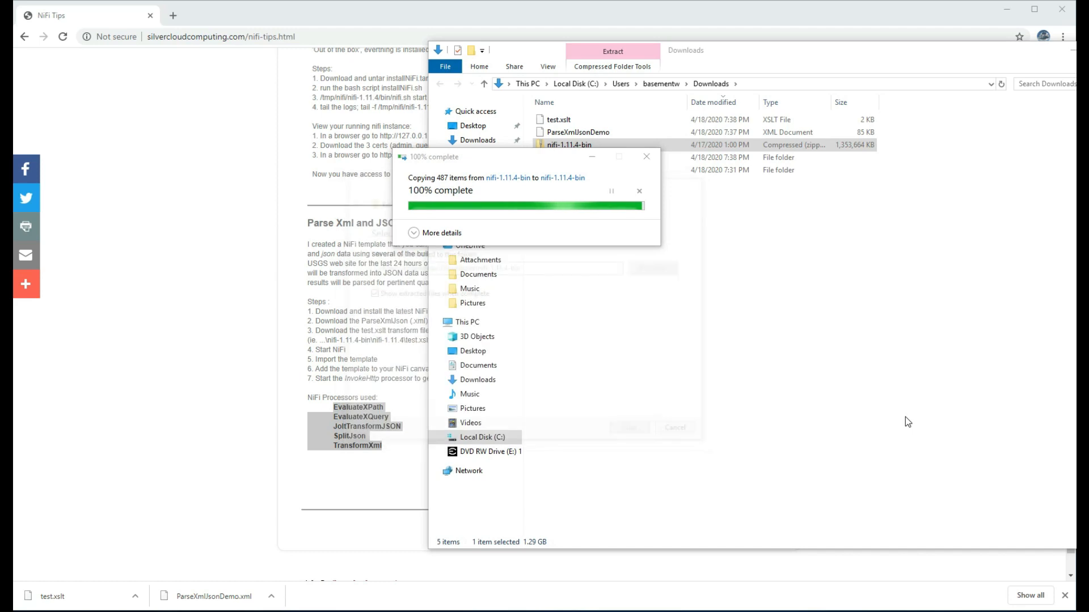
# Move test.xslt into the extracted nifi-1.11.4 folder
pyautogui.moveTo(682, 70); pyautogui.dragTo(232, 61)
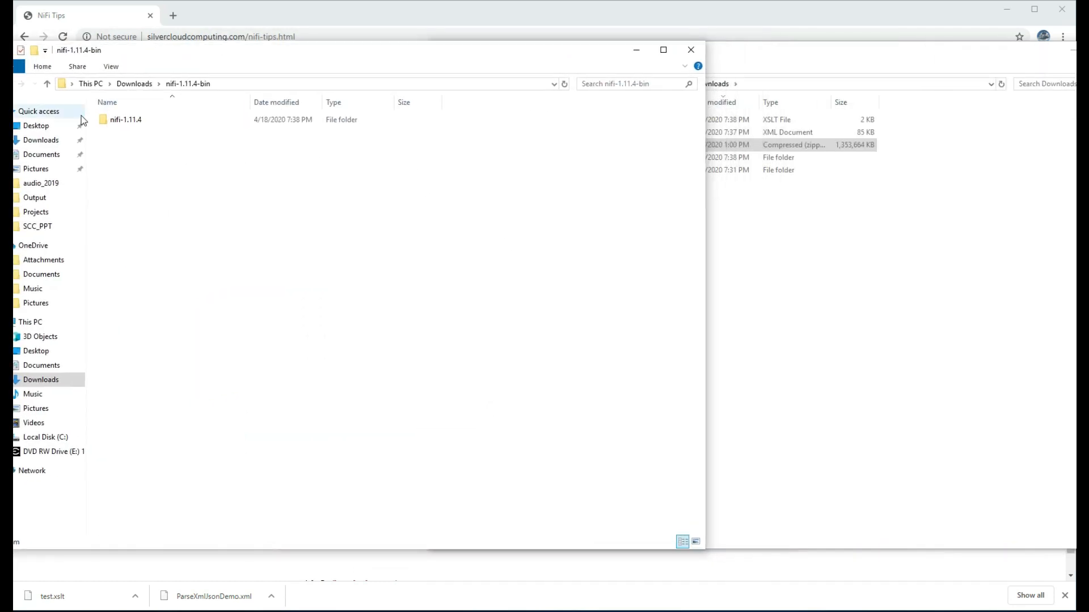
pyautogui.doubleClick(109, 122)
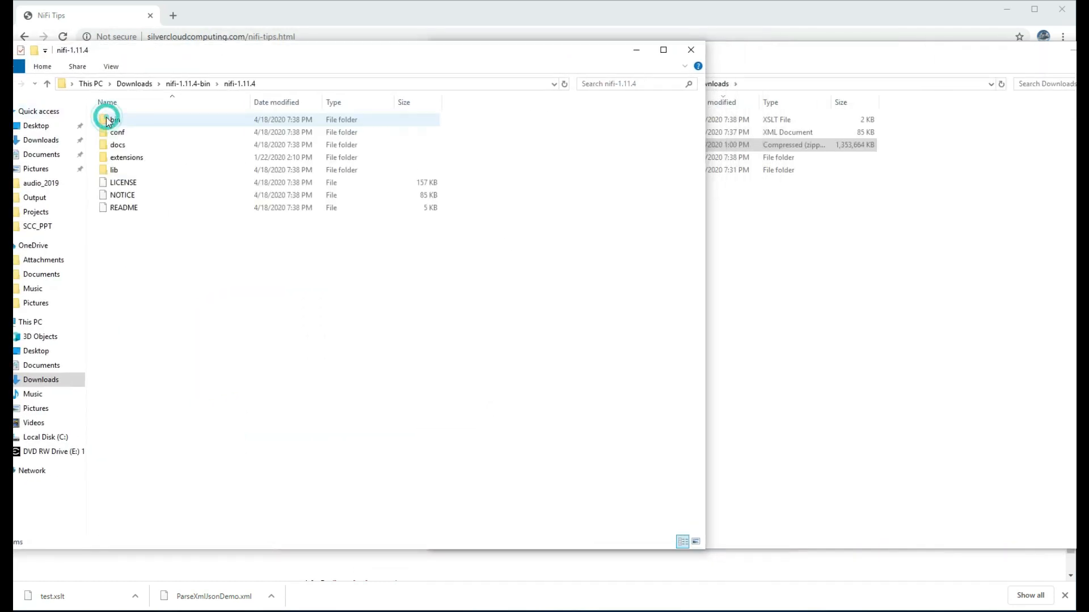
pyautogui.click(760, 221)
pyautogui.moveTo(562, 124); pyautogui.dragTo(120, 273)
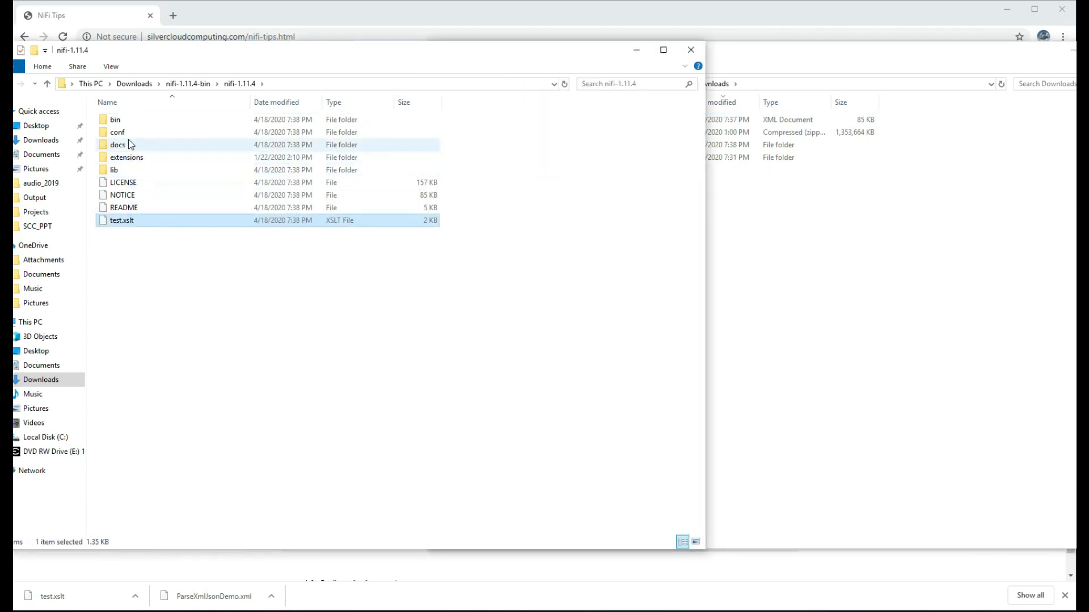
# Copy the nifi-1.11.4 bin folder's path as text for the console
pyautogui.doubleClick(116, 119)
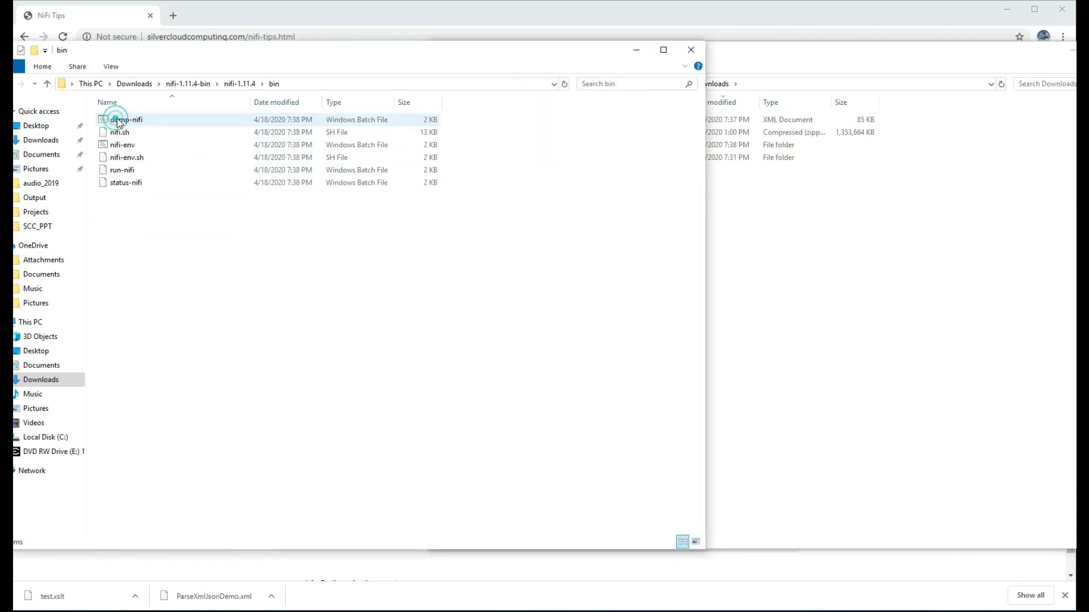
pyautogui.rightClick(274, 84)
pyautogui.click(296, 105)
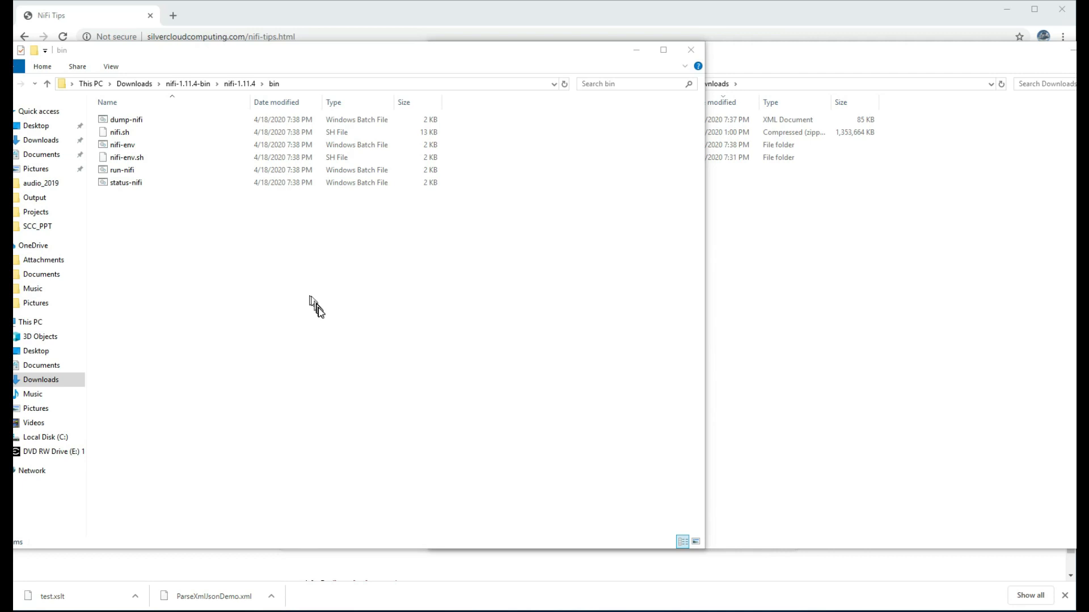
pyautogui.moveTo(845, 181); pyautogui.dragTo(476, 155)
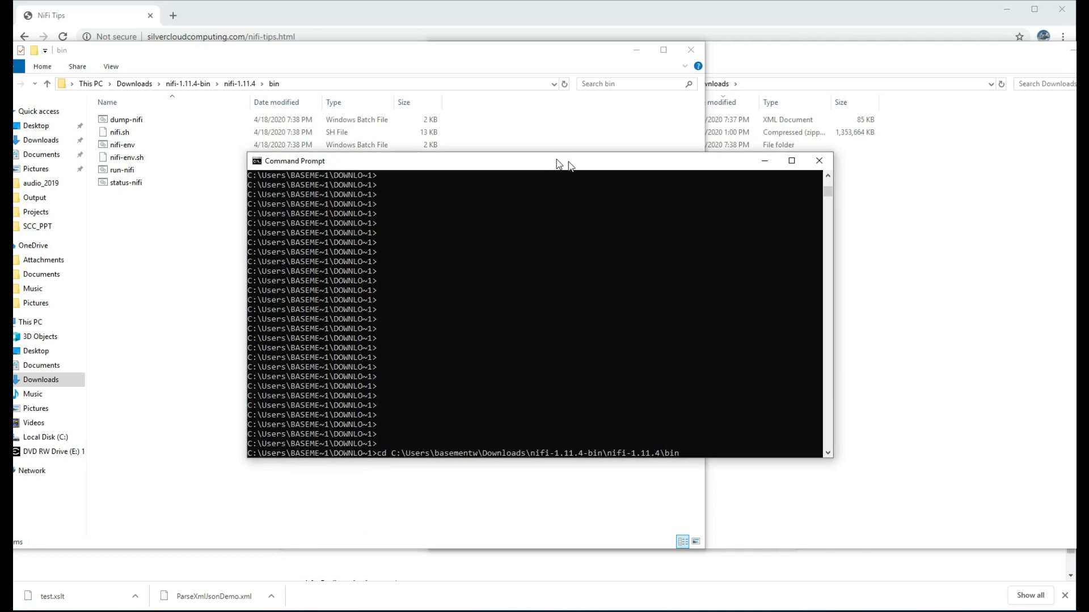
# Change into the NiFi bin folder and list its contents with dir
pyautogui.click(569, 295)
pyautogui.press('Return')
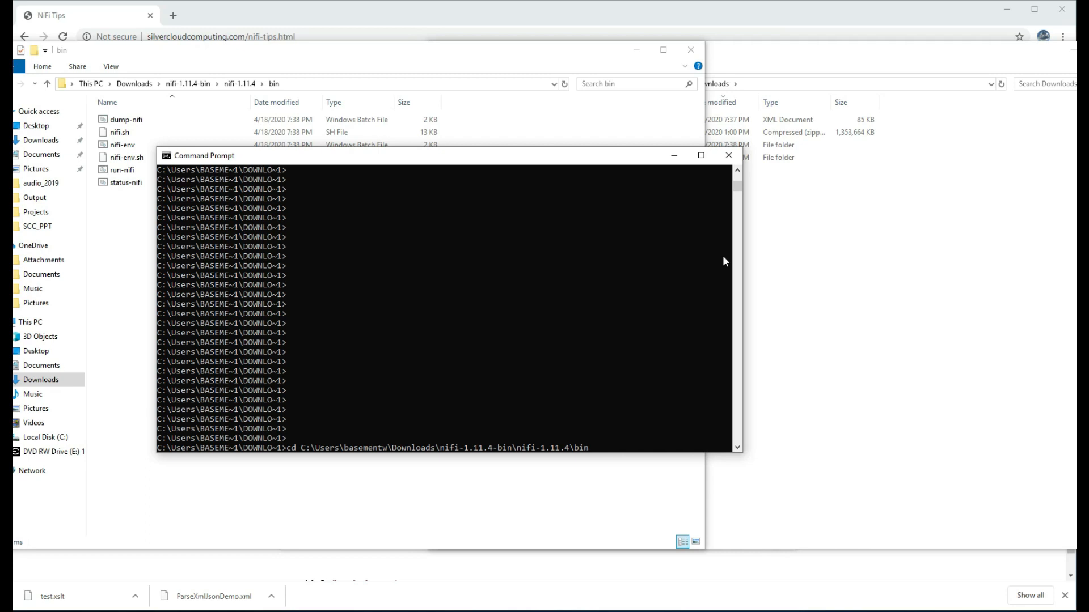
pyautogui.press('Return')
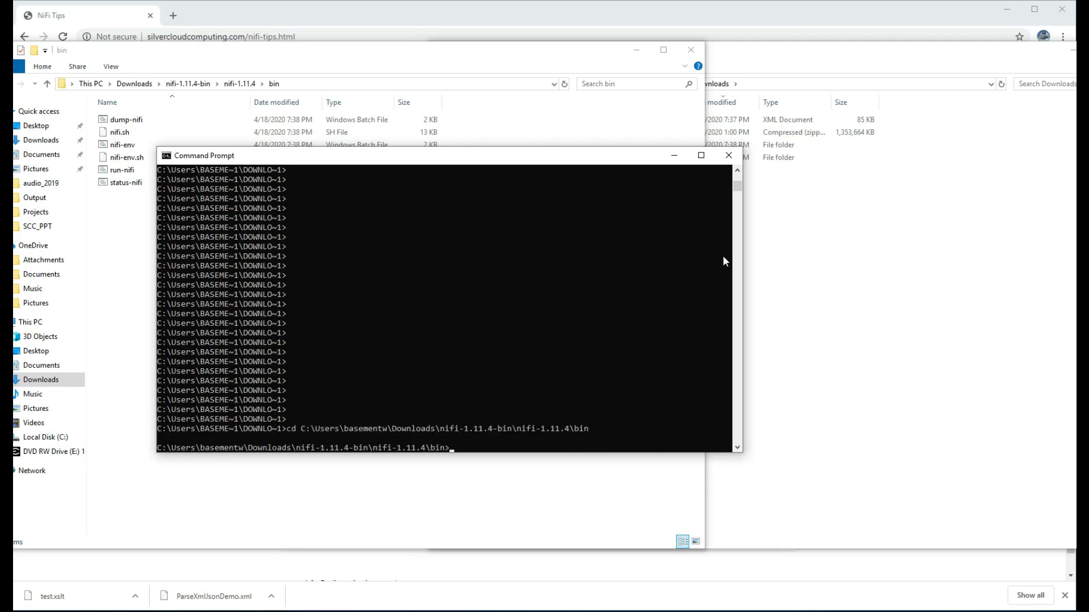
pyautogui.write('dir')
pyautogui.press('Return')
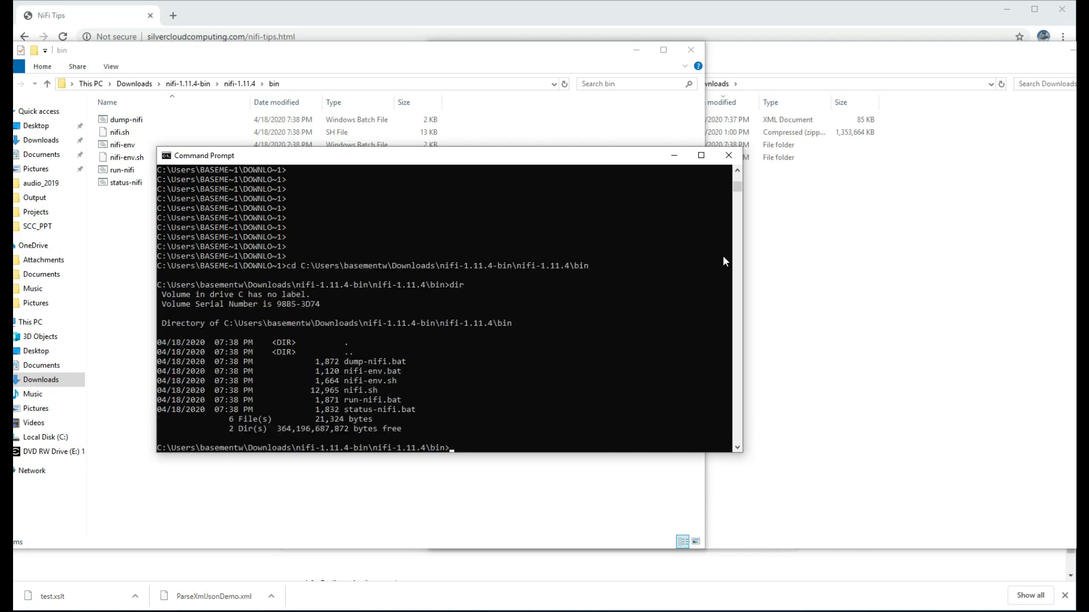
# Launch NiFi with run-nifi.bat and let it report Apache NiFi launched
pyautogui.write('run')
pyautogui.press('Tab')
pyautogui.press('Return')
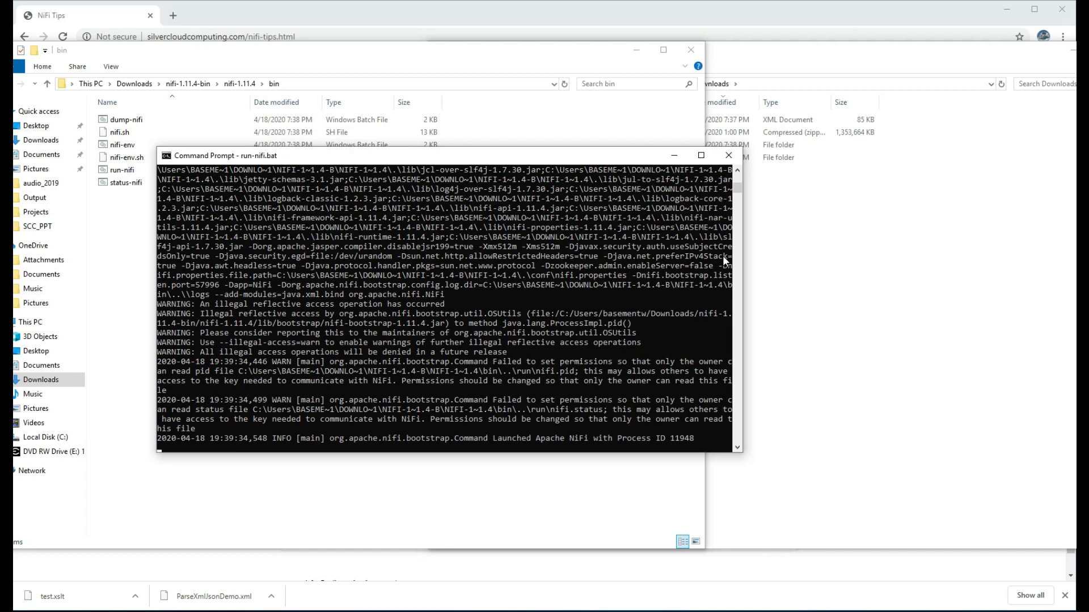
pyautogui.click(203, 460)
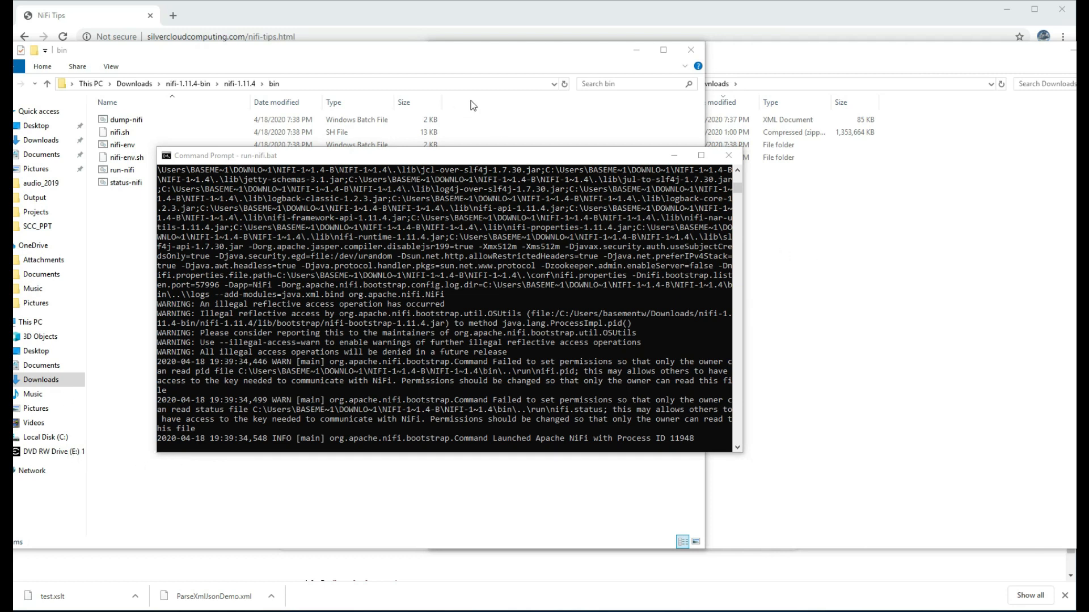
pyautogui.click(215, 38)
pyautogui.hotkey('ctrl', 'v')
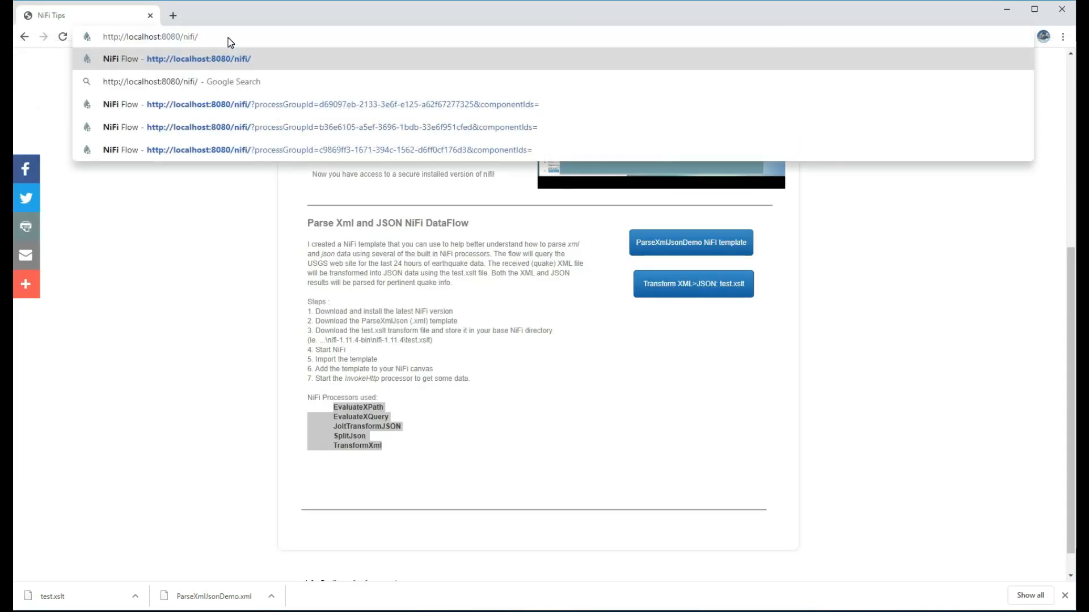
pyautogui.press('Return')
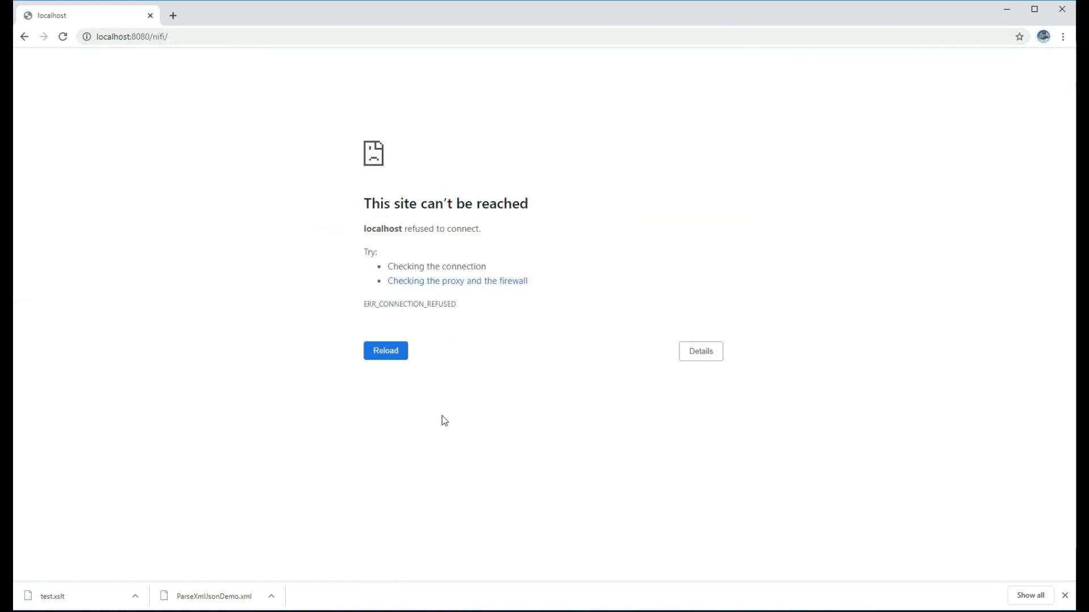
pyautogui.hotkey('alt', 'Tab')
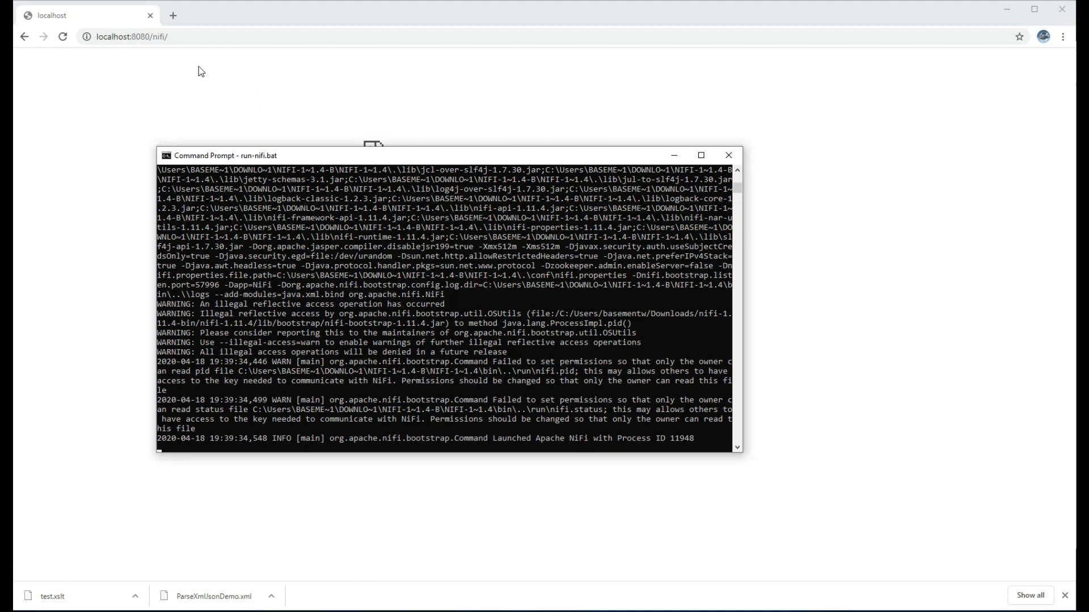
pyautogui.click(197, 35)
pyautogui.press('Return')
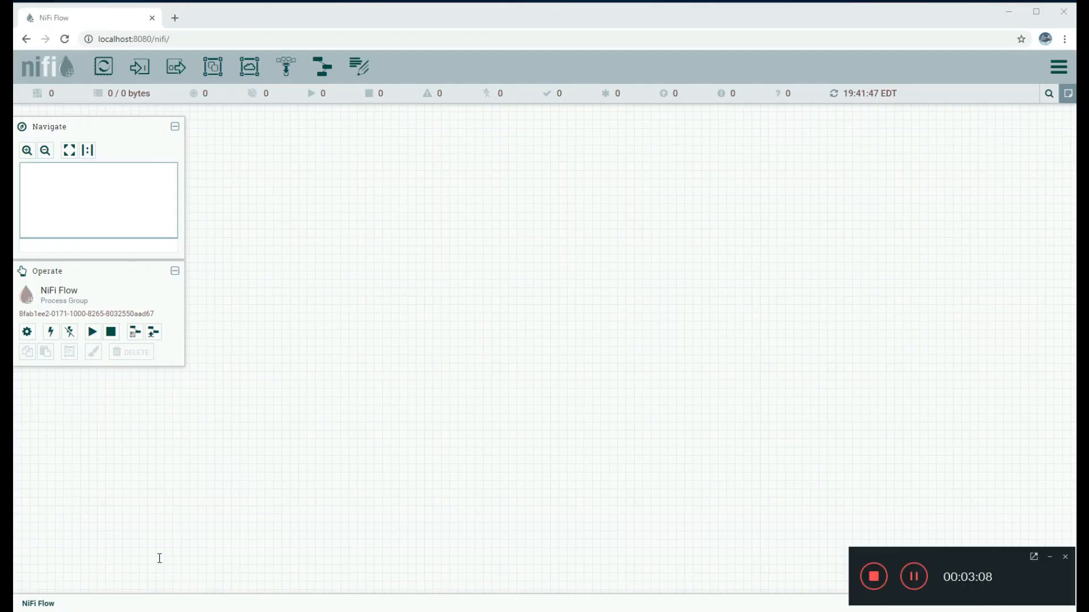
# Reload NiFi and upload ParseXmlJsonDemo.xml from Downloads as a template
pyautogui.click(186, 40)
pyautogui.click(64, 39)
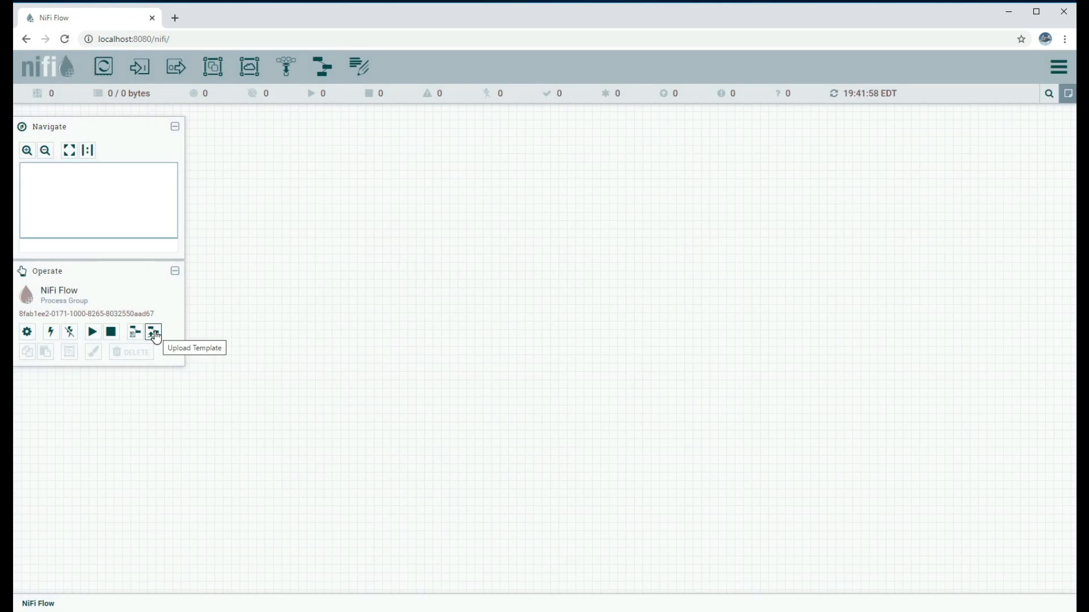
pyautogui.click(155, 334)
pyautogui.click(551, 312)
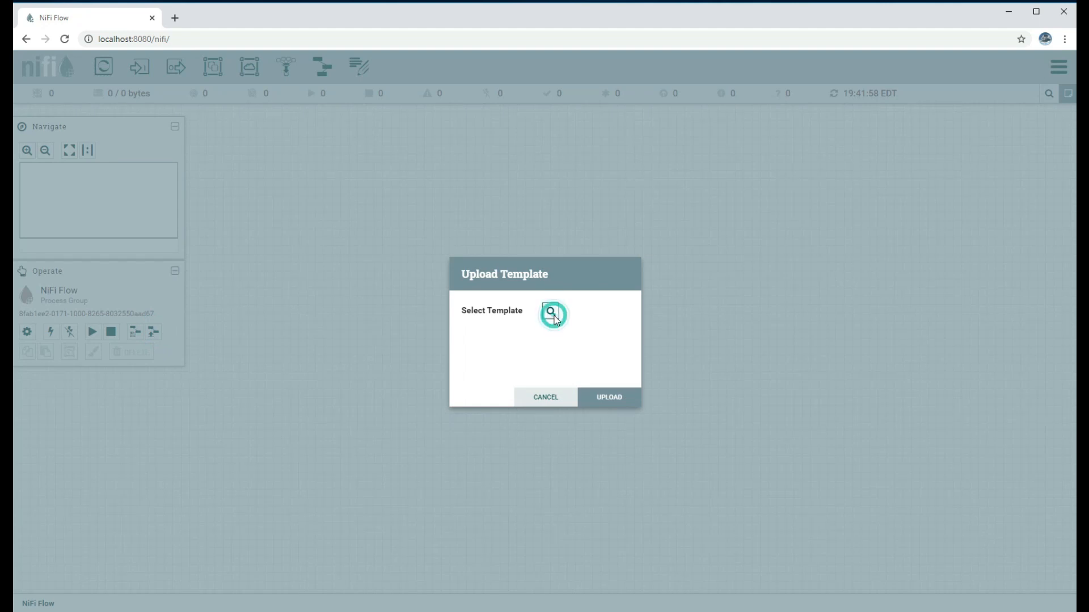
pyautogui.click(192, 87)
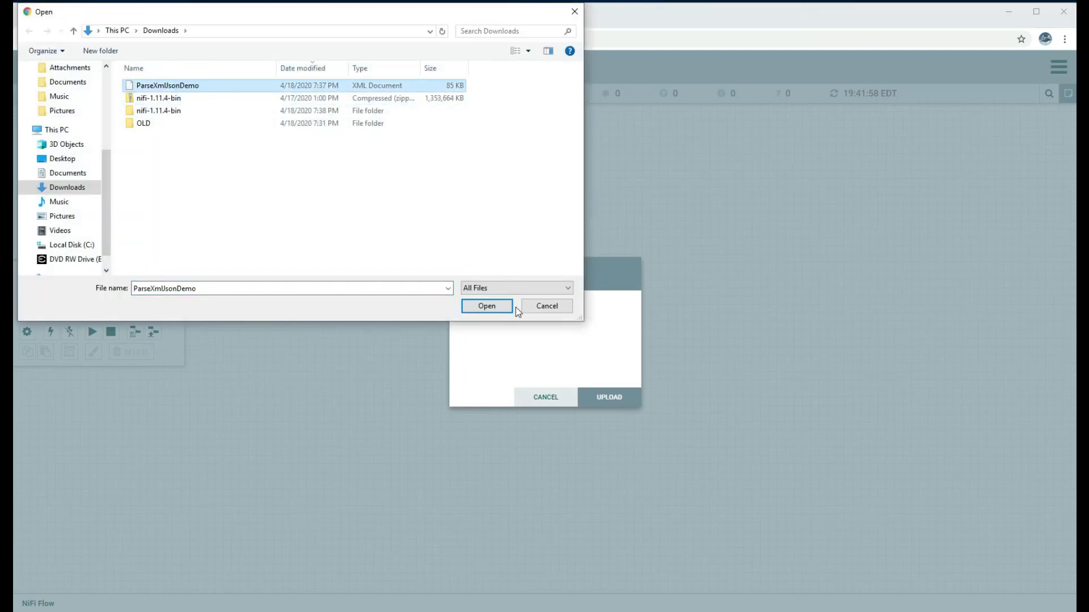
pyautogui.click(491, 308)
pyautogui.click(606, 392)
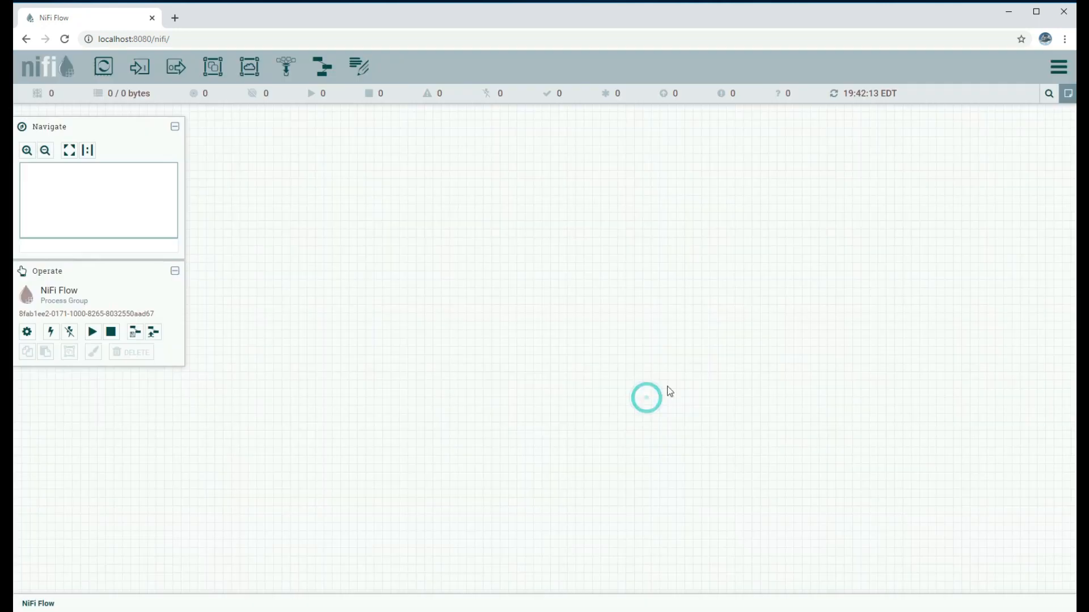
# Confirm ParseXmlJsonDemo is listed among the stored templates
pyautogui.click(1059, 72)
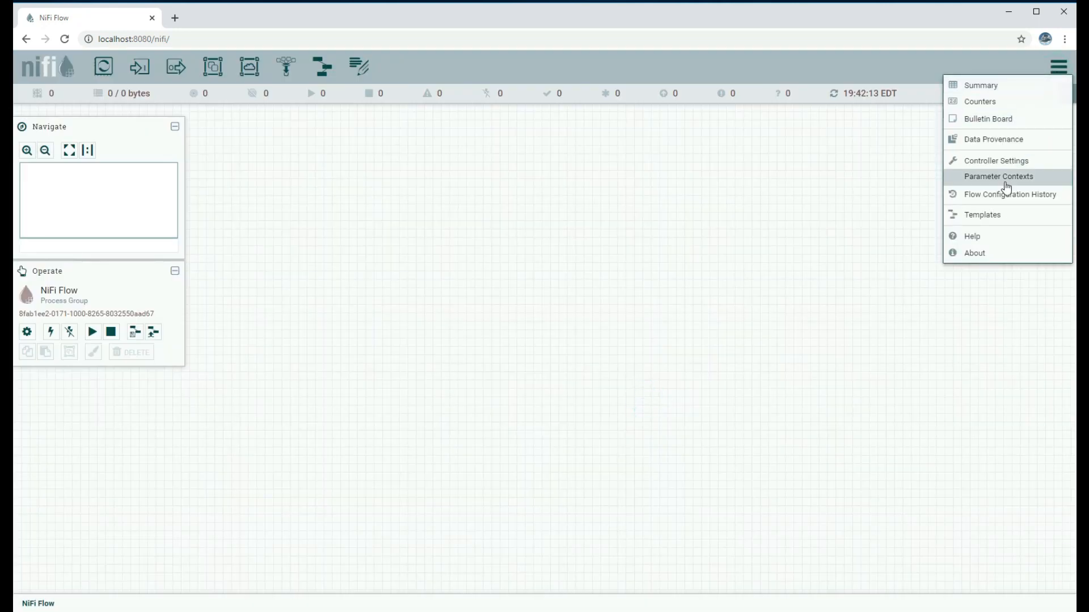
pyautogui.click(992, 214)
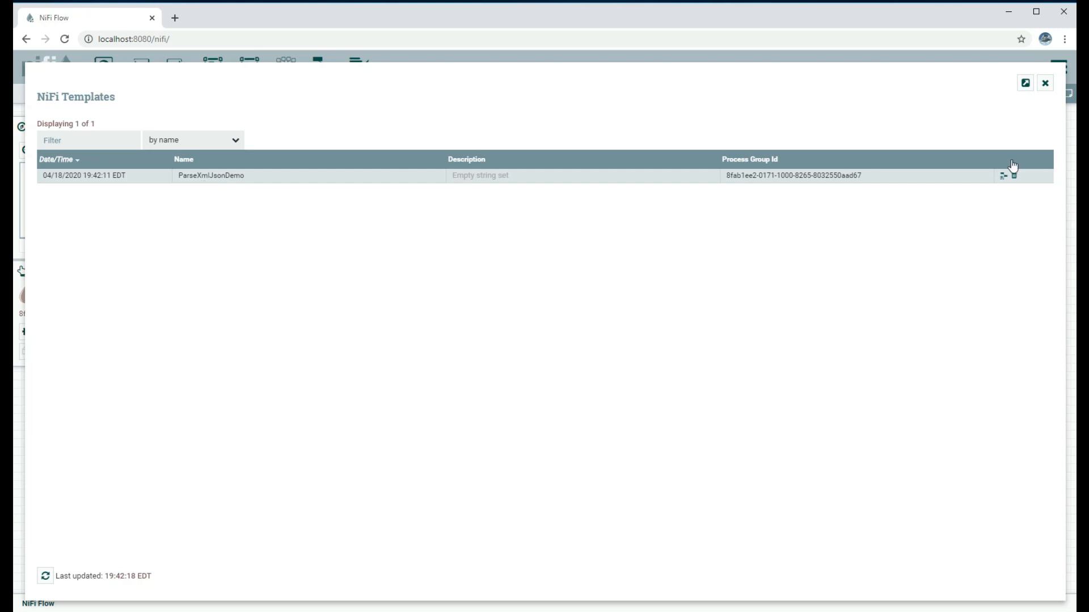
pyautogui.click(1045, 85)
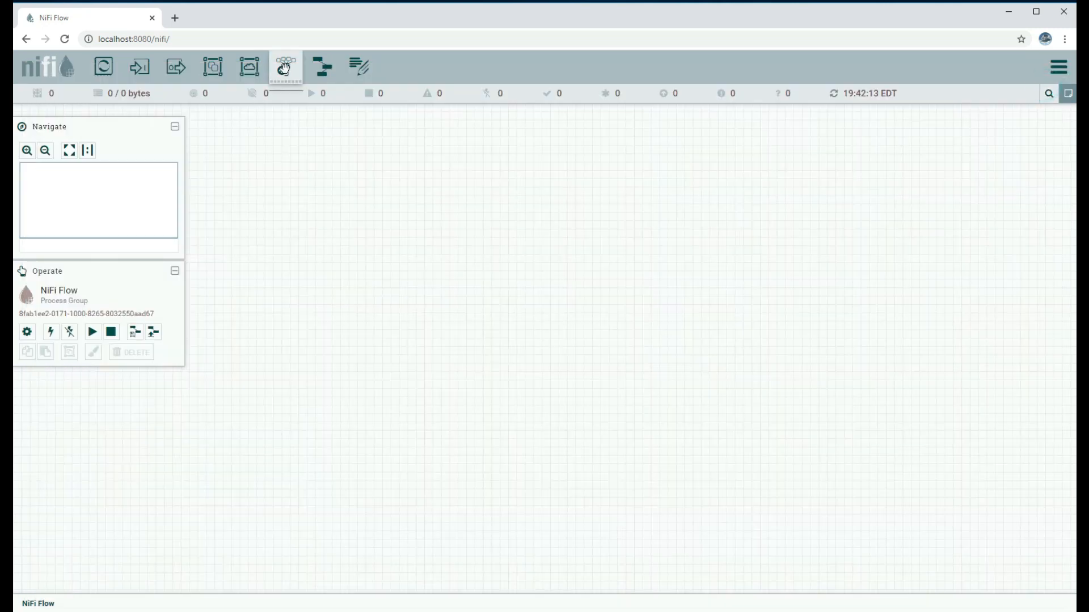
# Add a ParseXmlJsonDemo template instance to the canvas
pyautogui.moveTo(322, 67); pyautogui.dragTo(528, 236)
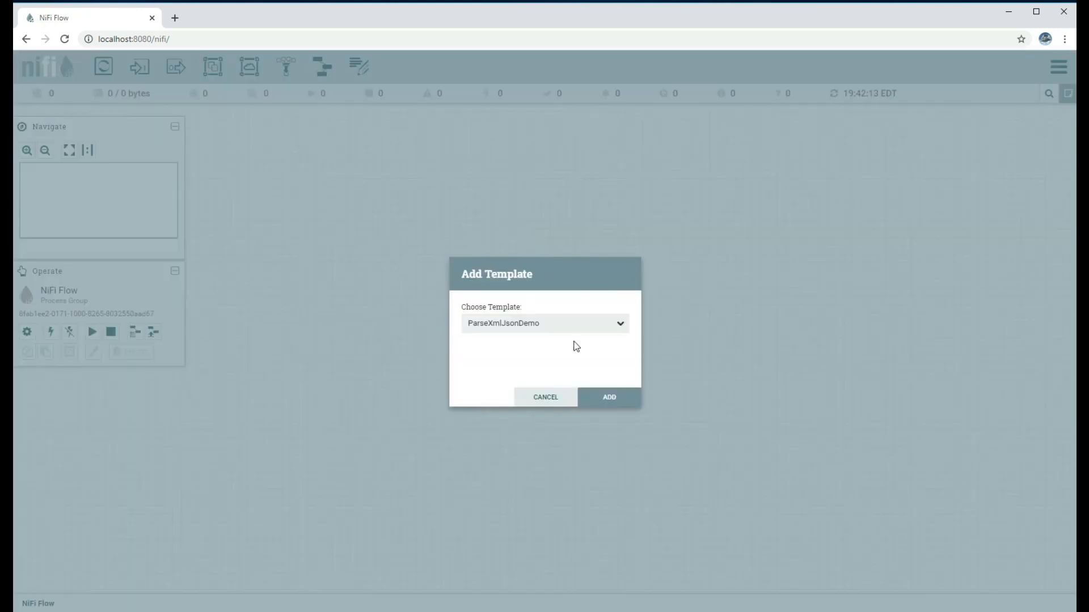
pyautogui.click(584, 324)
pyautogui.click(587, 325)
pyautogui.click(614, 398)
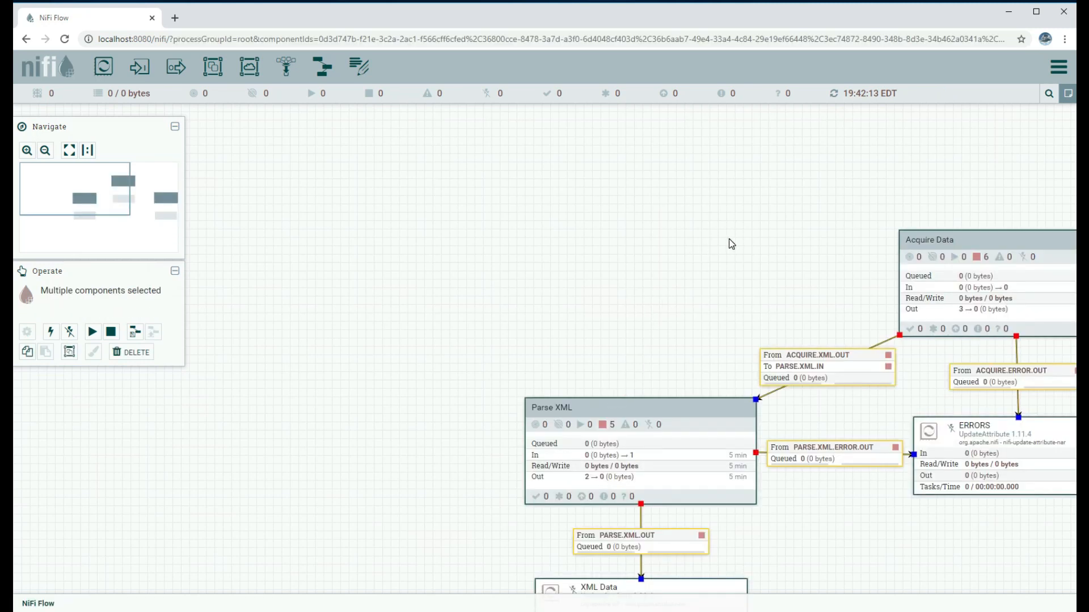
pyautogui.moveTo(727, 239); pyautogui.dragTo(360, 143)
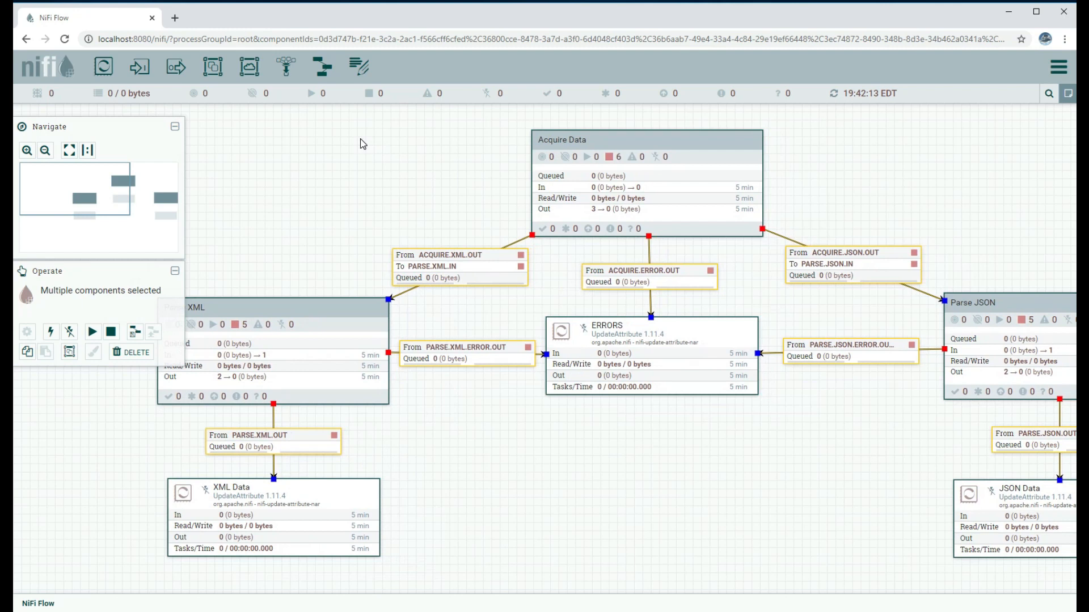
# Start all the flow components and refresh to watch queues fill
pyautogui.click(92, 333)
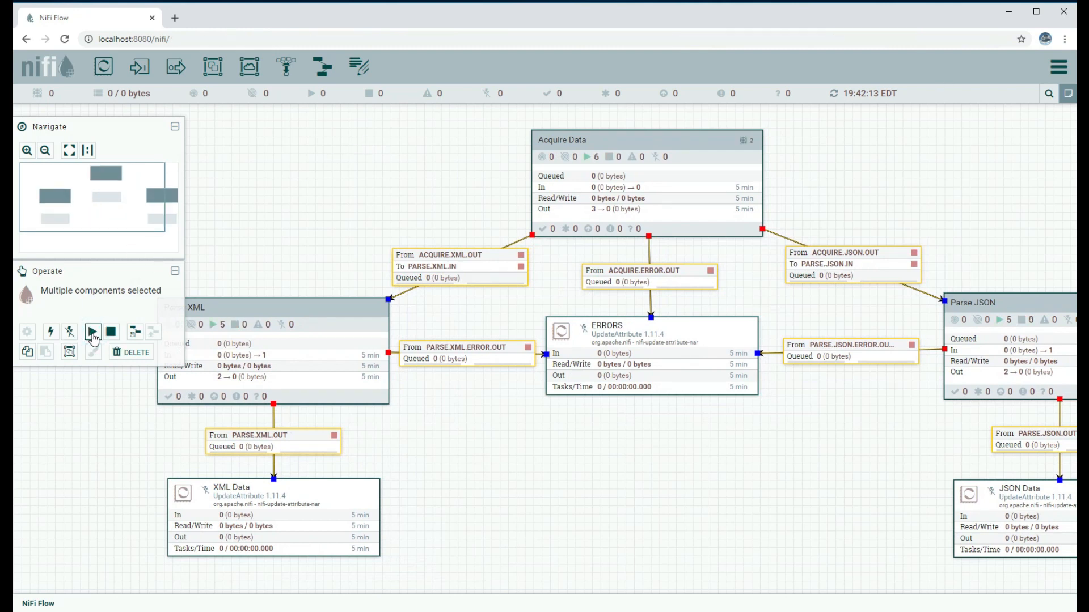
pyautogui.rightClick(269, 188)
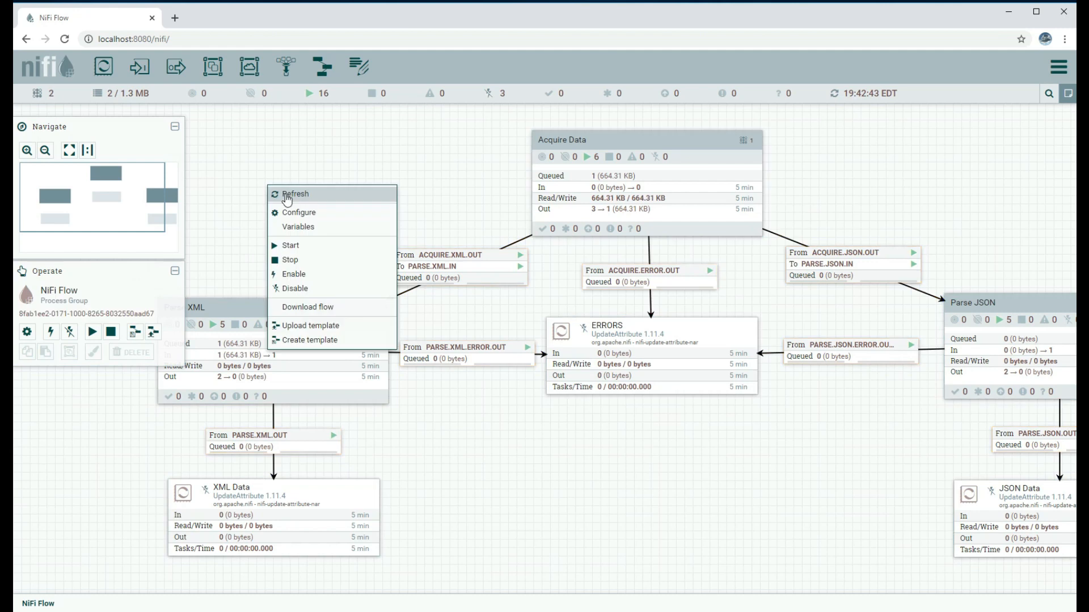
pyautogui.click(288, 195)
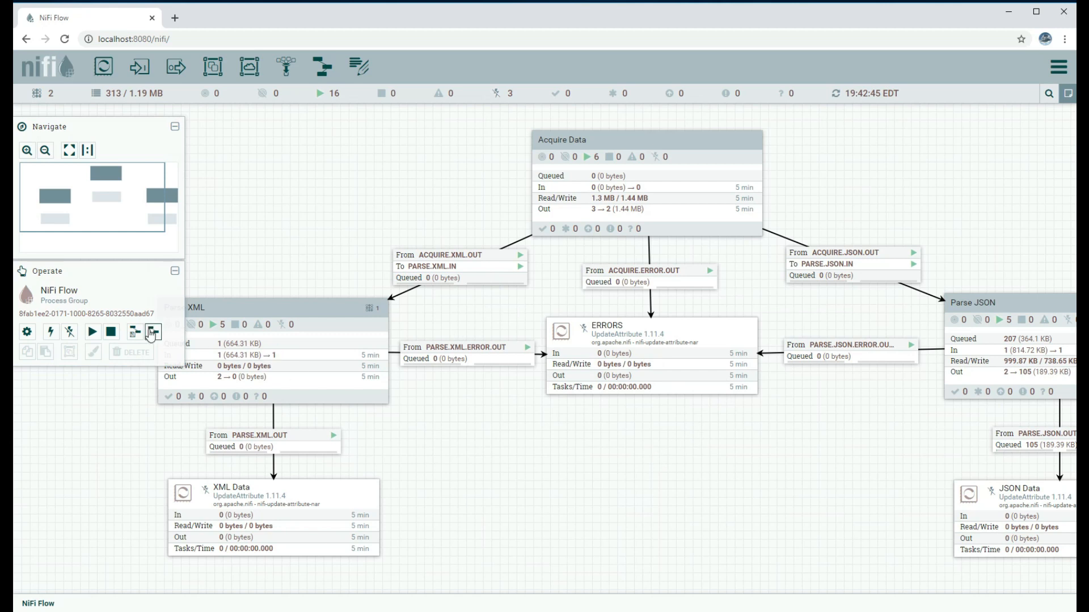
pyautogui.click(45, 151)
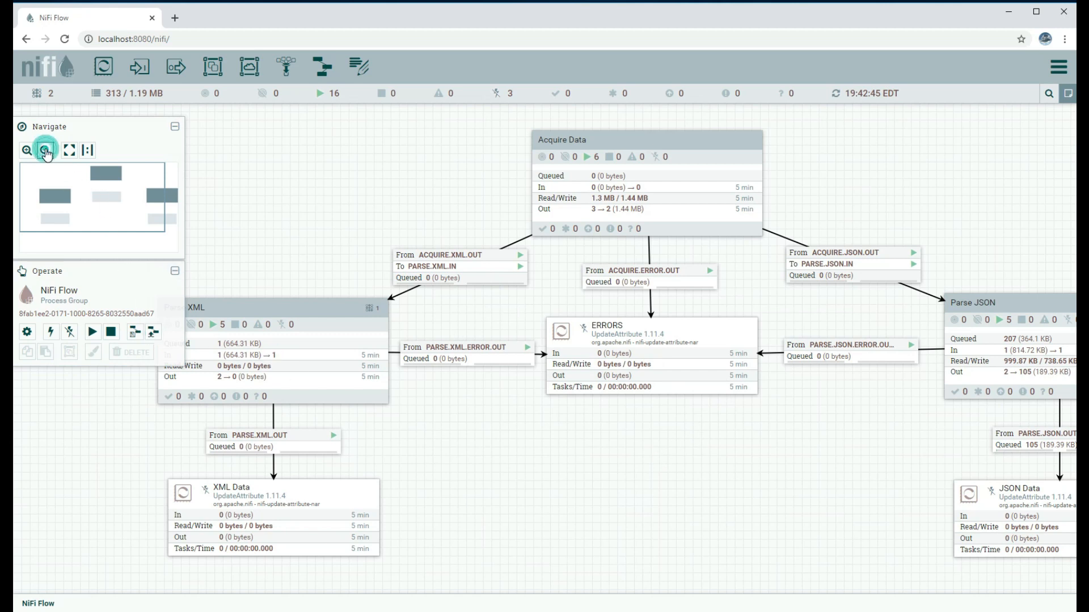
pyautogui.click(45, 151)
pyautogui.moveTo(657, 503); pyautogui.dragTo(610, 470)
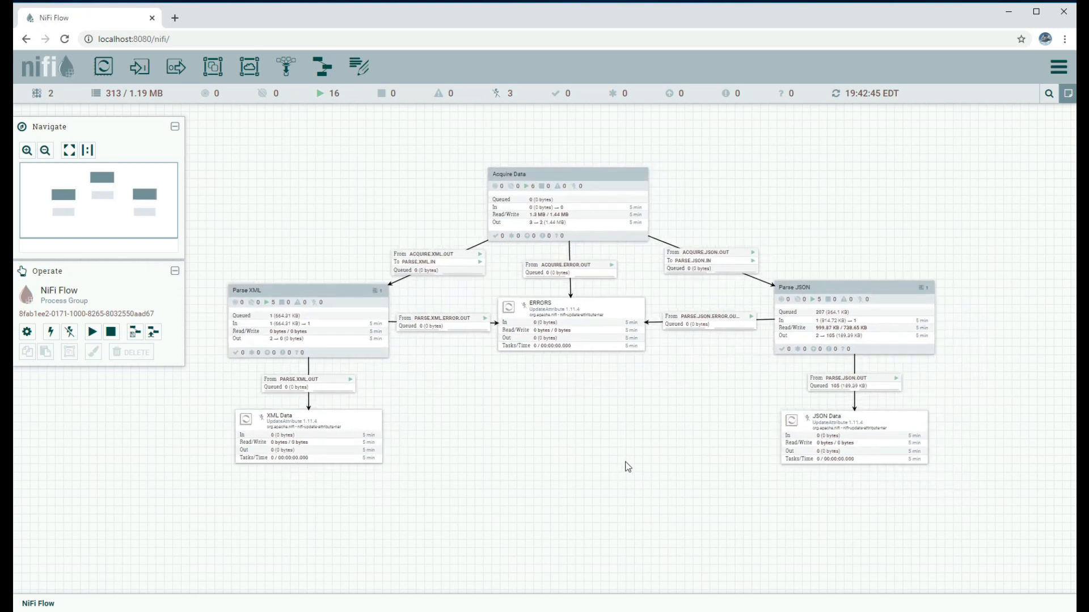
pyautogui.rightClick(573, 458)
pyautogui.click(593, 443)
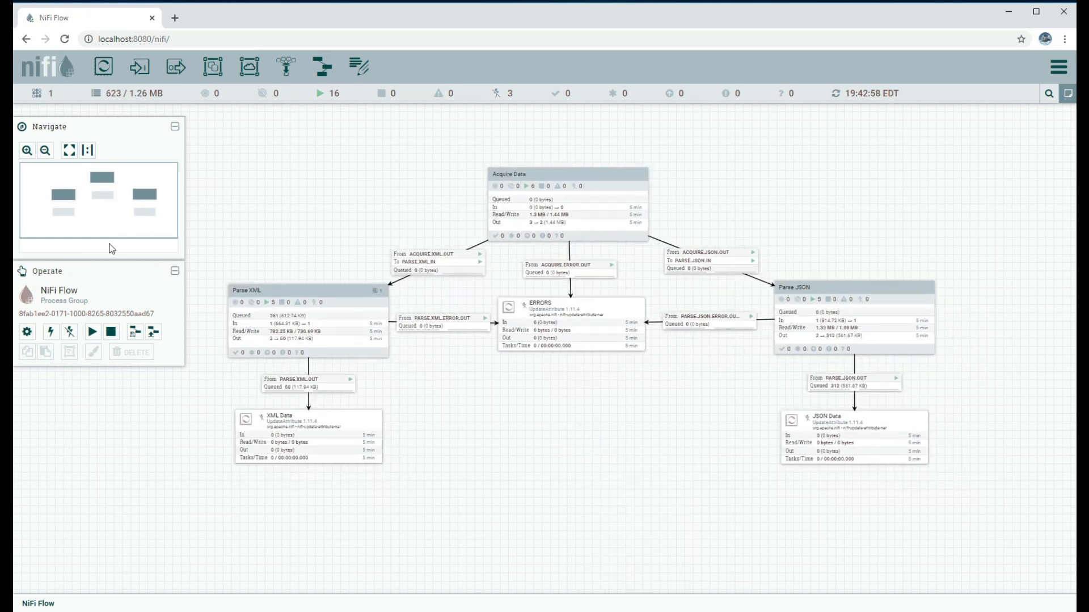
# Refresh the canvas repeatedly as the output queue counts rise
pyautogui.click(27, 150)
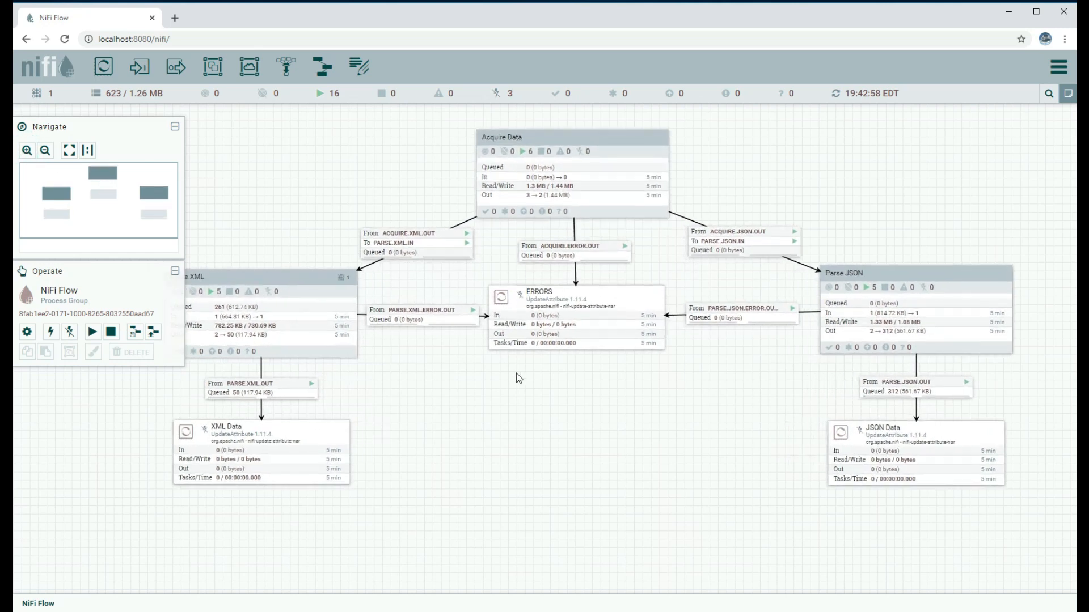
pyautogui.moveTo(590, 418); pyautogui.dragTo(628, 414)
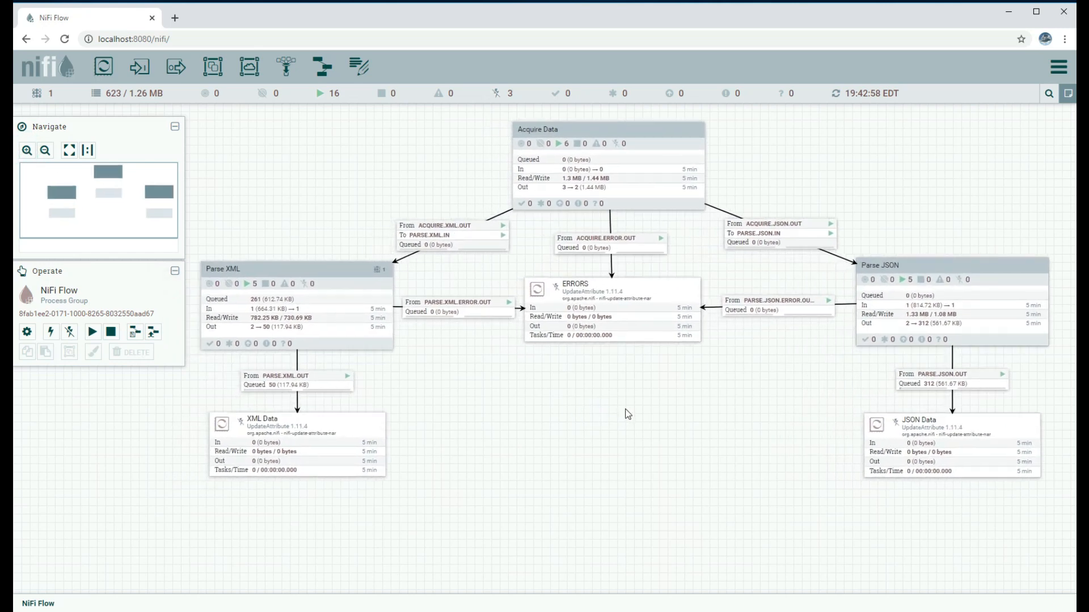
pyautogui.rightClick(352, 138)
pyautogui.click(366, 146)
pyautogui.rightClick(326, 164)
pyautogui.click(348, 166)
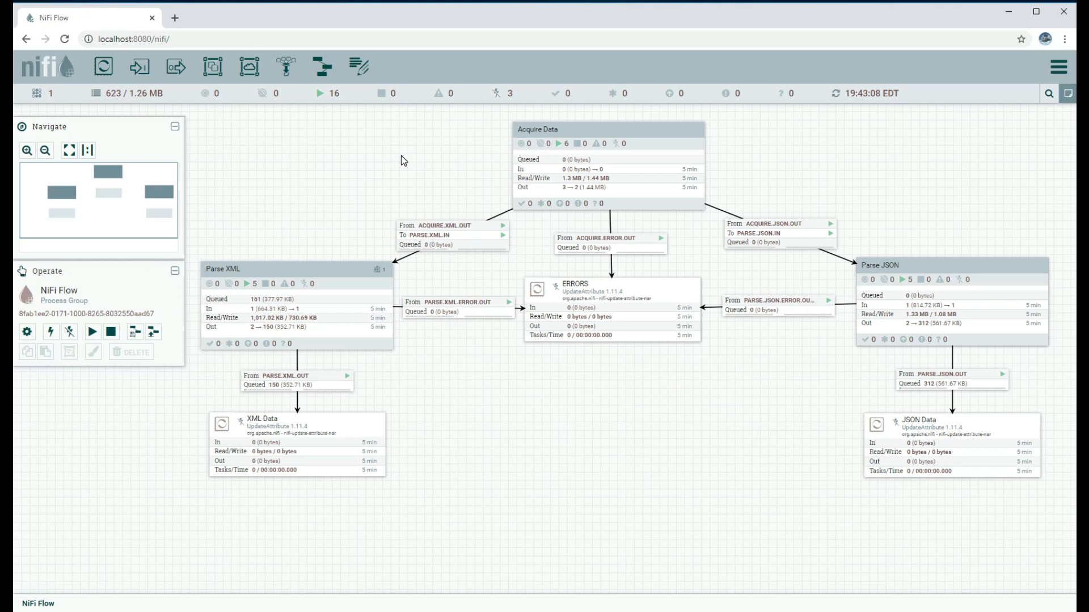
pyautogui.rightClick(400, 157)
pyautogui.click(420, 164)
pyautogui.rightClick(399, 164)
pyautogui.click(419, 175)
# Inspect the Acquire Data, Parse XML, Parse JSON groups and ERRORS processor, then refresh
pyautogui.click(591, 136)
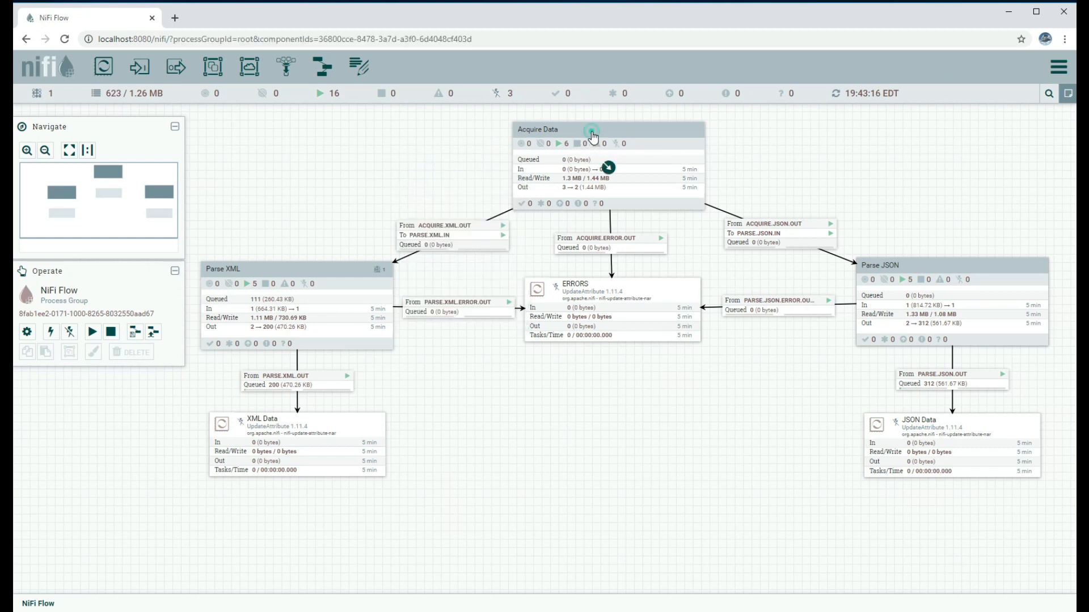
pyautogui.click(313, 273)
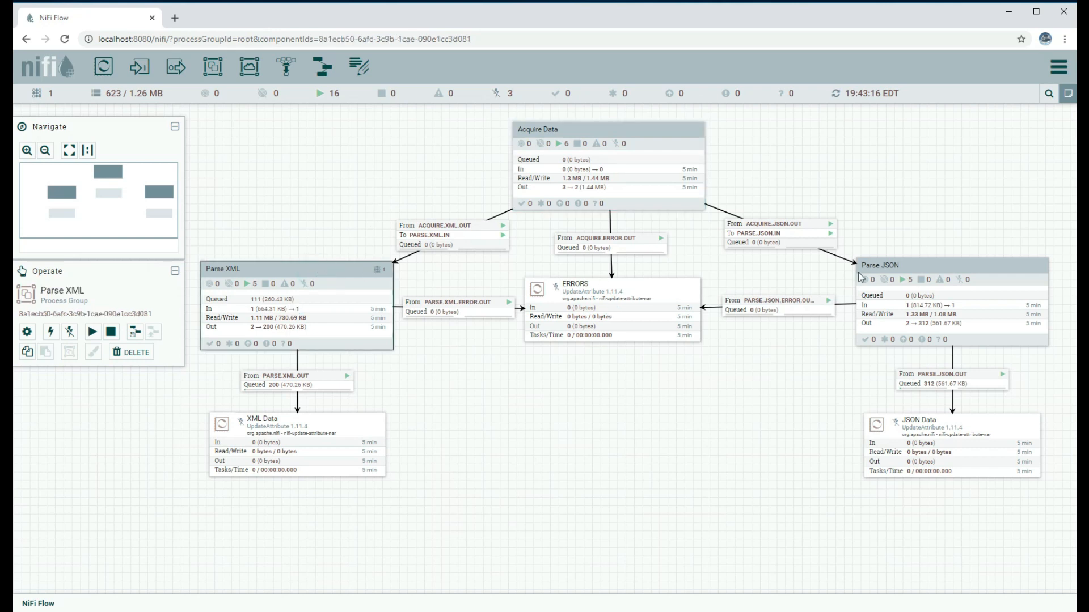
pyautogui.click(914, 270)
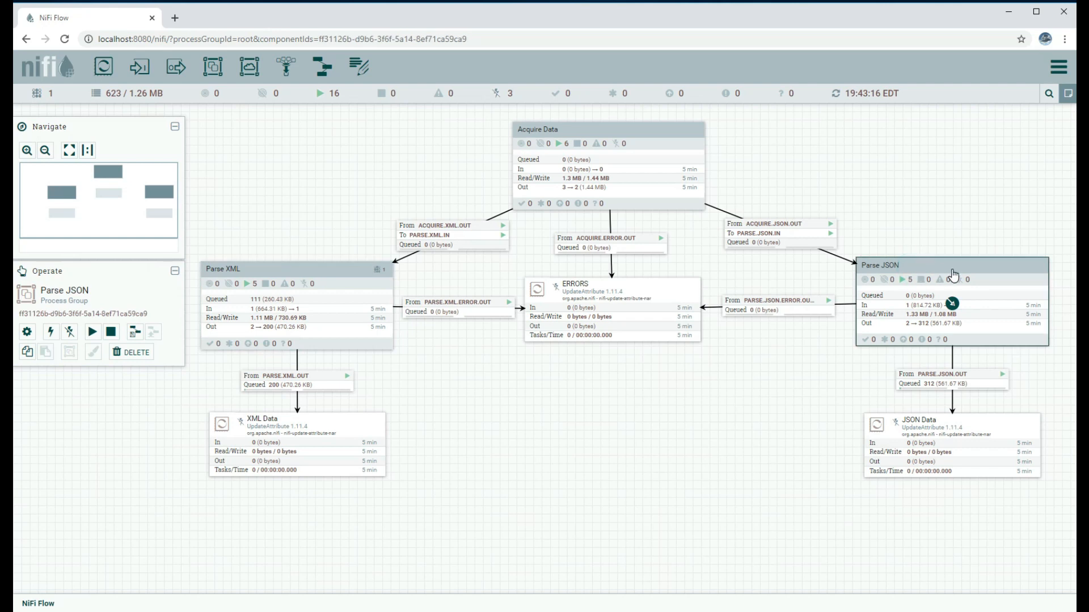
pyautogui.click(639, 288)
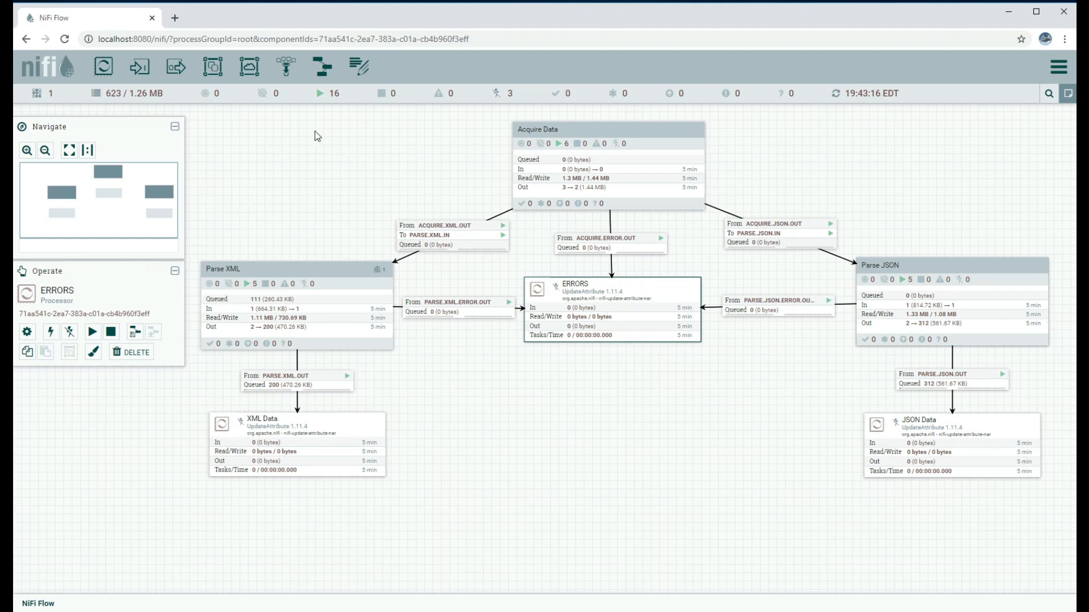
pyautogui.rightClick(341, 154)
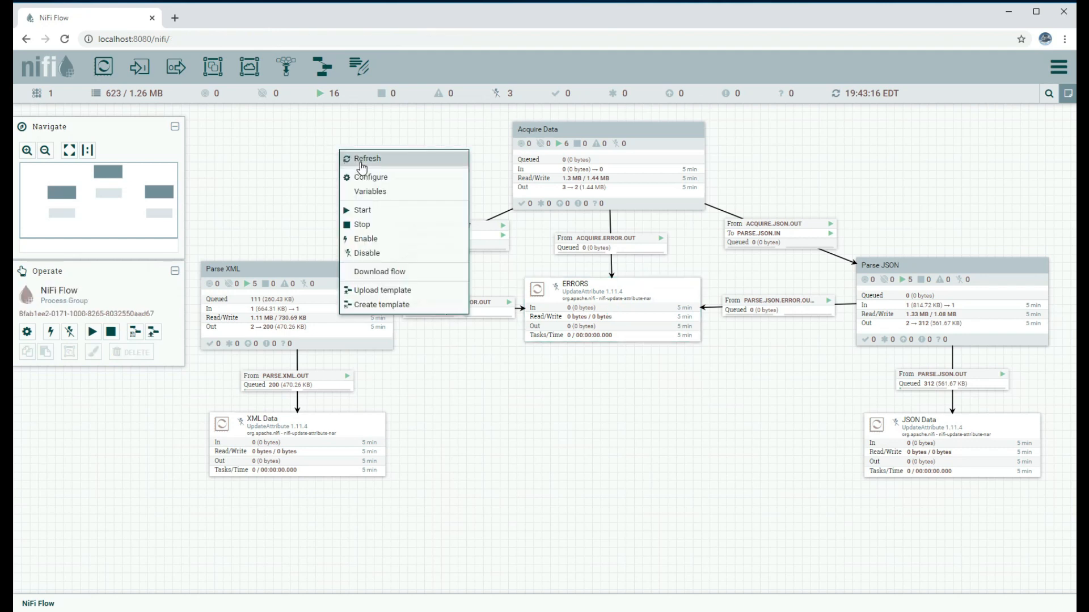
pyautogui.click(361, 162)
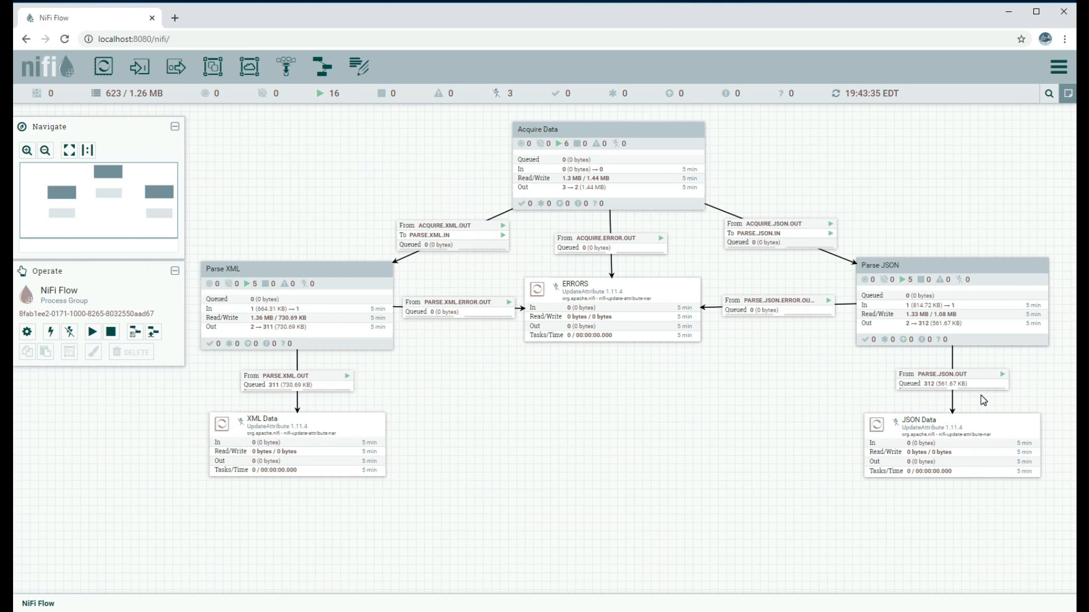
# Empty the PARSE.XML.OUT queue
pyautogui.rightClick(338, 386)
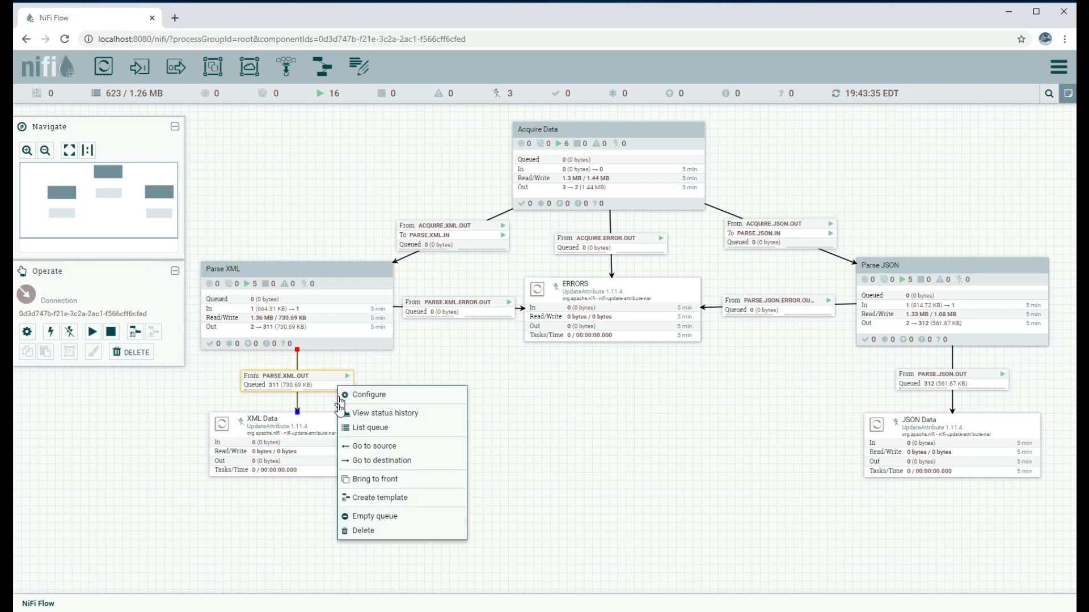
pyautogui.click(363, 517)
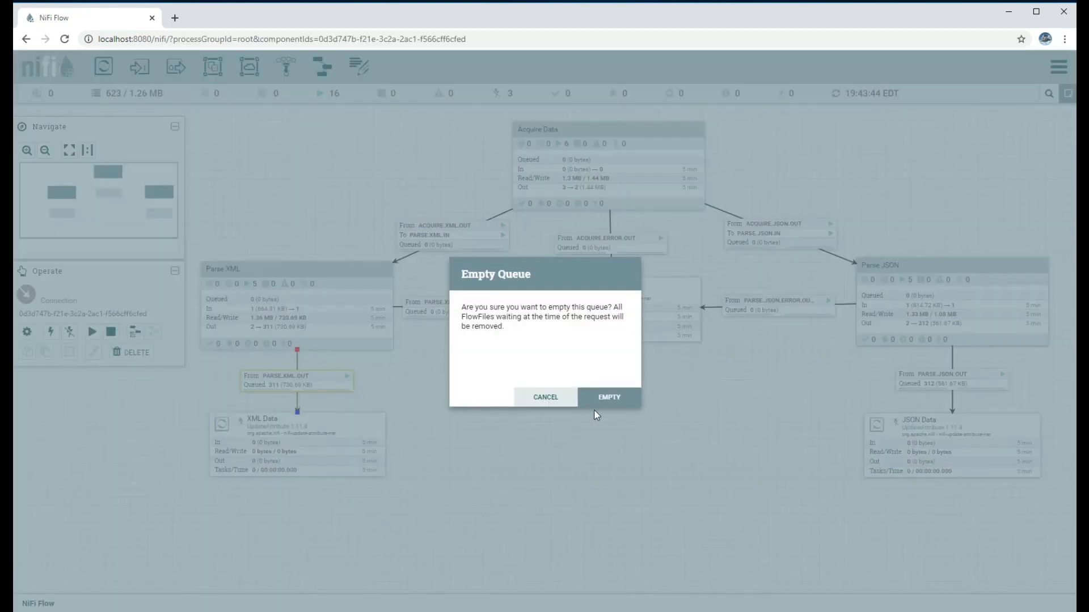
pyautogui.click(603, 397)
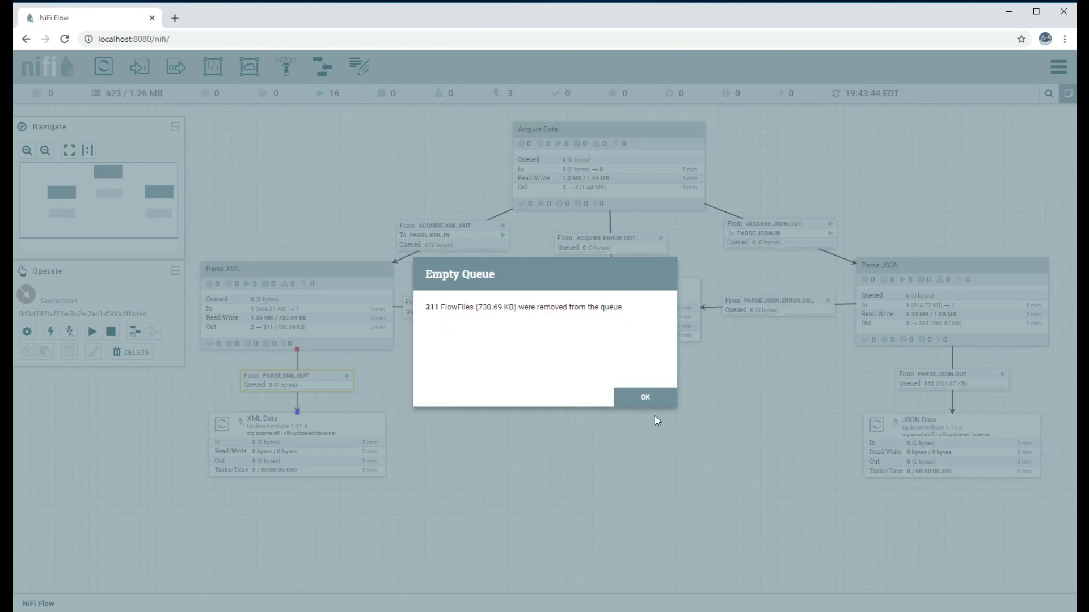
pyautogui.click(646, 397)
# Empty the PARSE.JSON.OUT queue and refresh to show 0 queued
pyautogui.rightClick(930, 385)
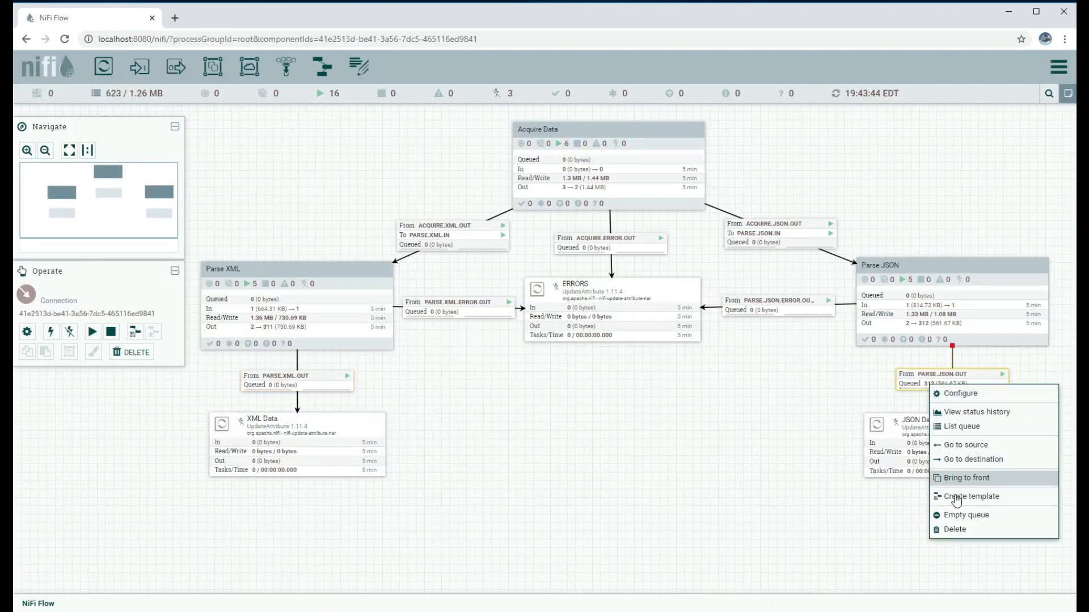
pyautogui.click(960, 515)
pyautogui.click(619, 397)
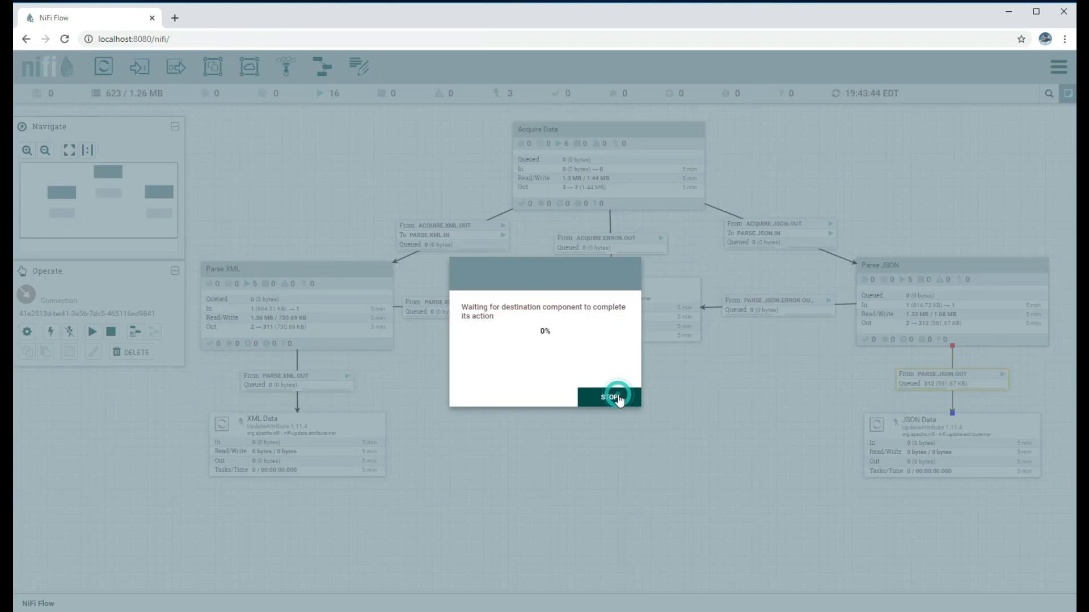
pyautogui.click(642, 398)
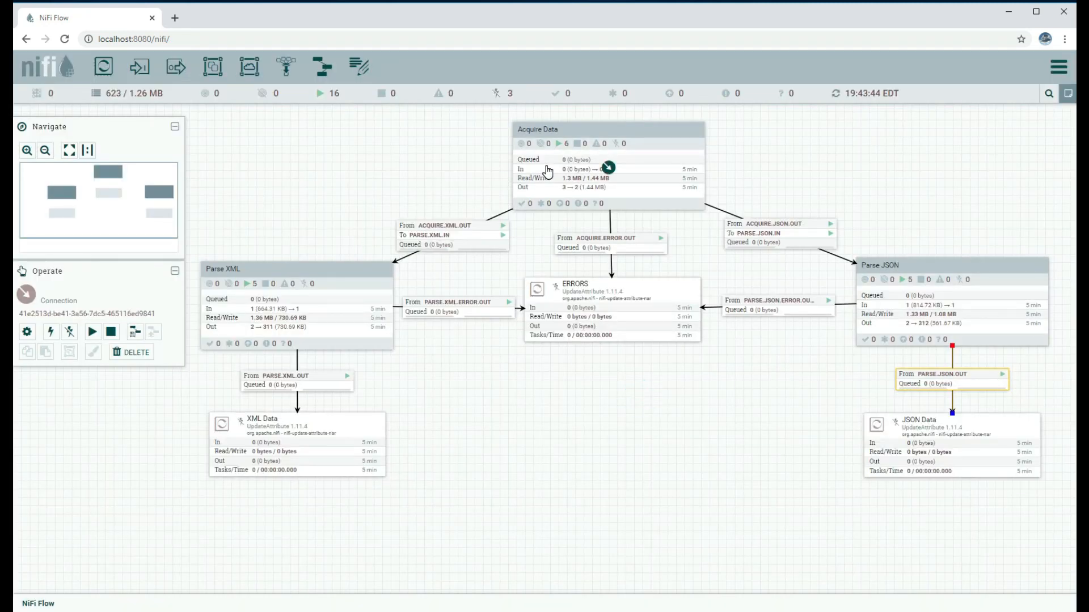
pyautogui.rightClick(329, 171)
pyautogui.click(343, 174)
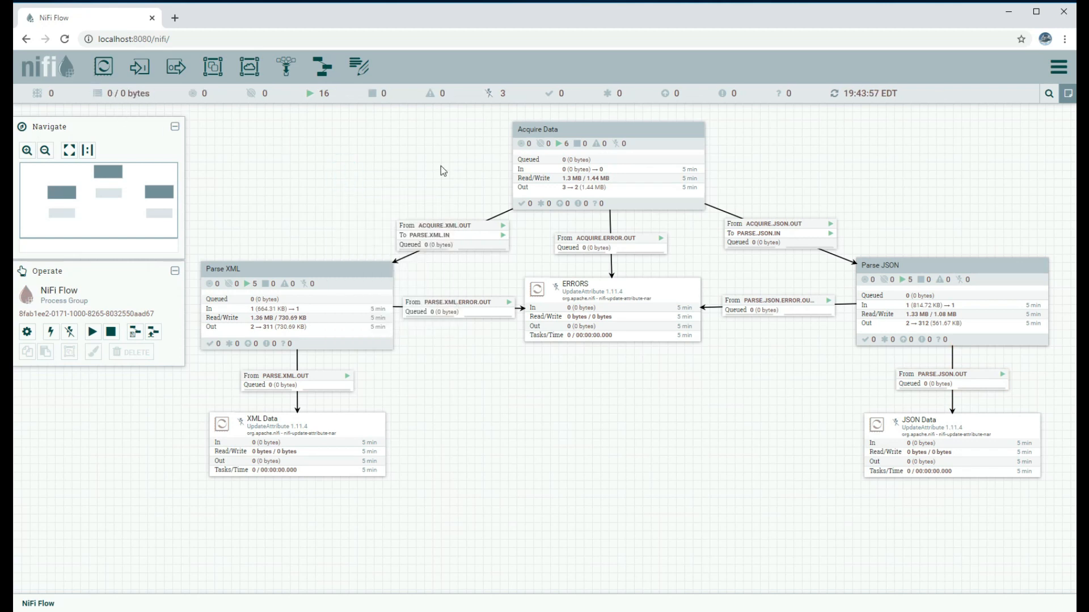
# Inside Acquire Data, stop the Get Creation Time processor
pyautogui.doubleClick(558, 165)
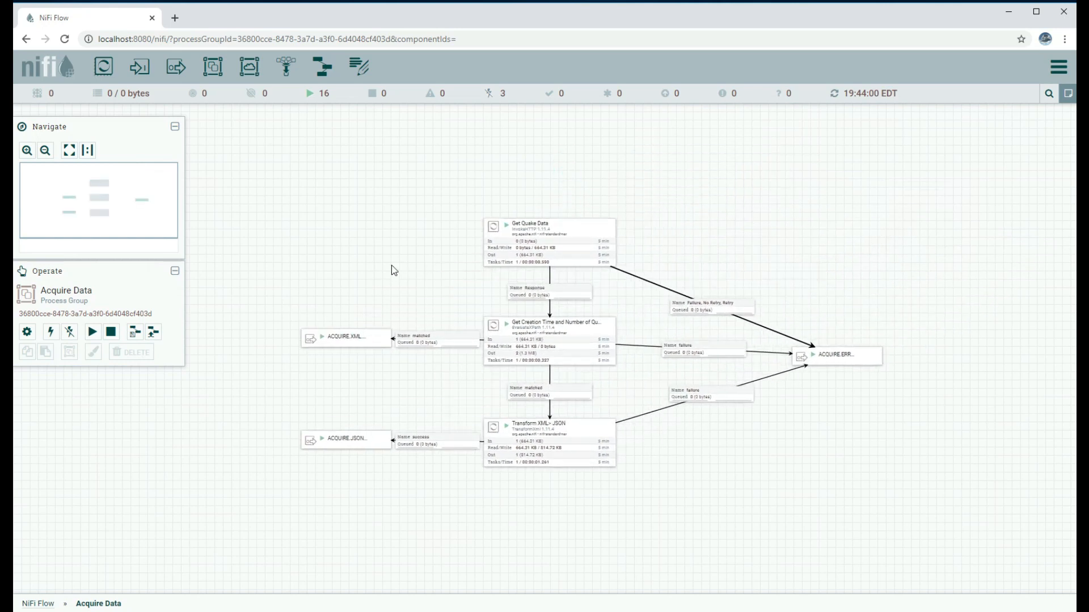
pyautogui.scroll(1, 395, 269)
pyautogui.moveTo(815, 228); pyautogui.dragTo(782, 242)
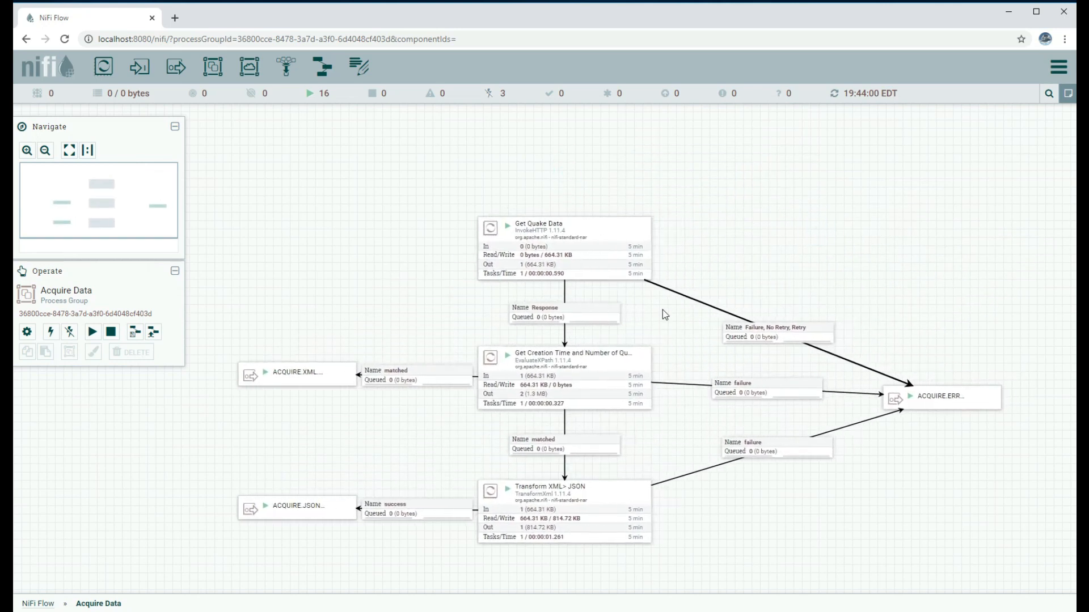
pyautogui.click(547, 372)
pyautogui.click(111, 332)
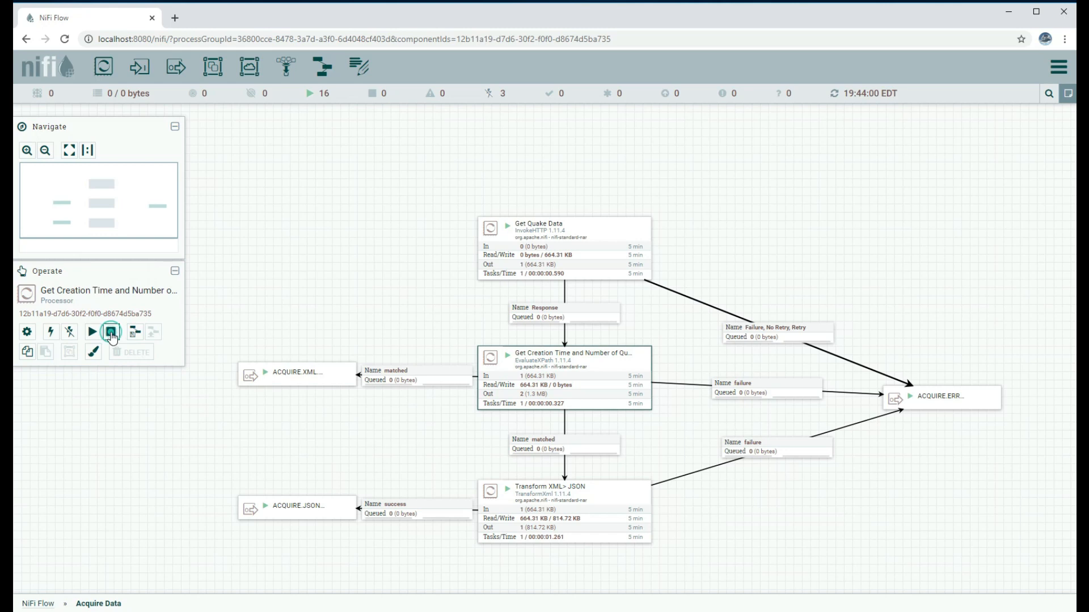
# Stop Get Quake Data and review its Remote URL property without changes
pyautogui.click(513, 243)
pyautogui.rightClick(514, 237)
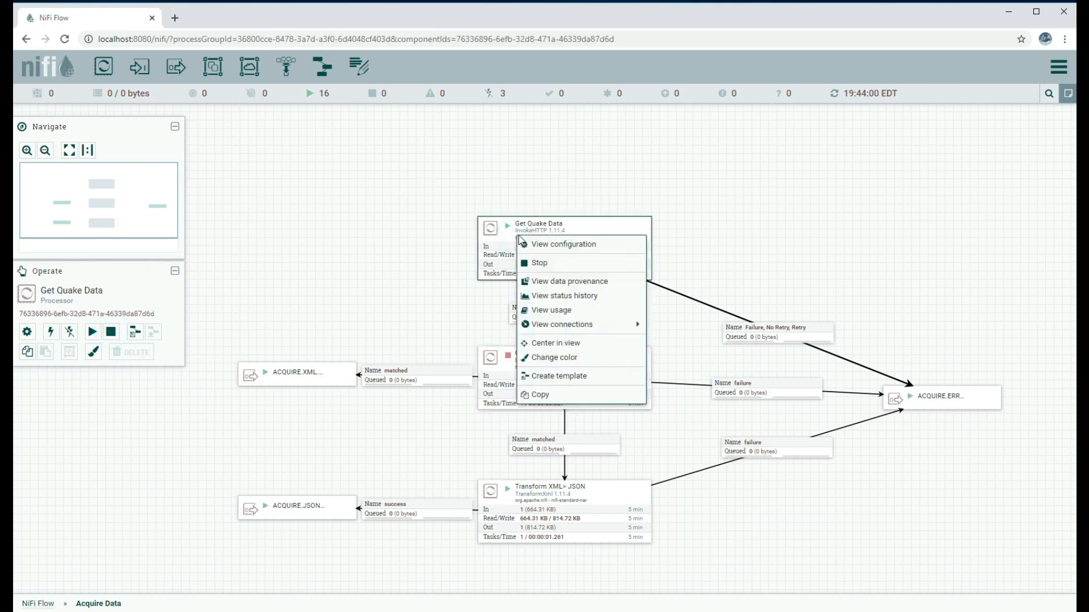
pyautogui.click(536, 264)
pyautogui.rightClick(510, 234)
pyautogui.click(536, 245)
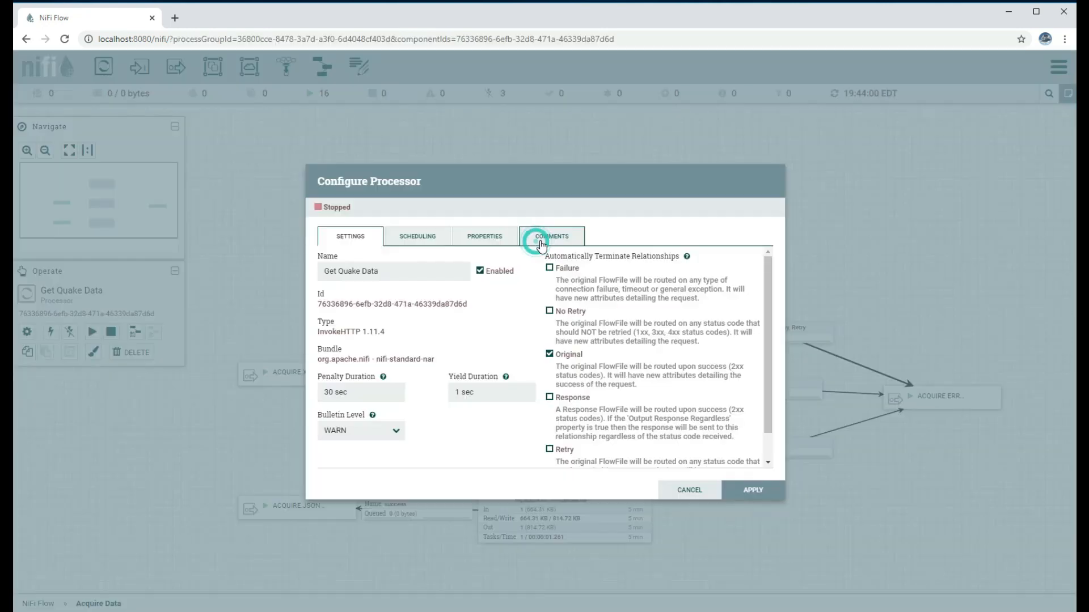
pyautogui.click(502, 243)
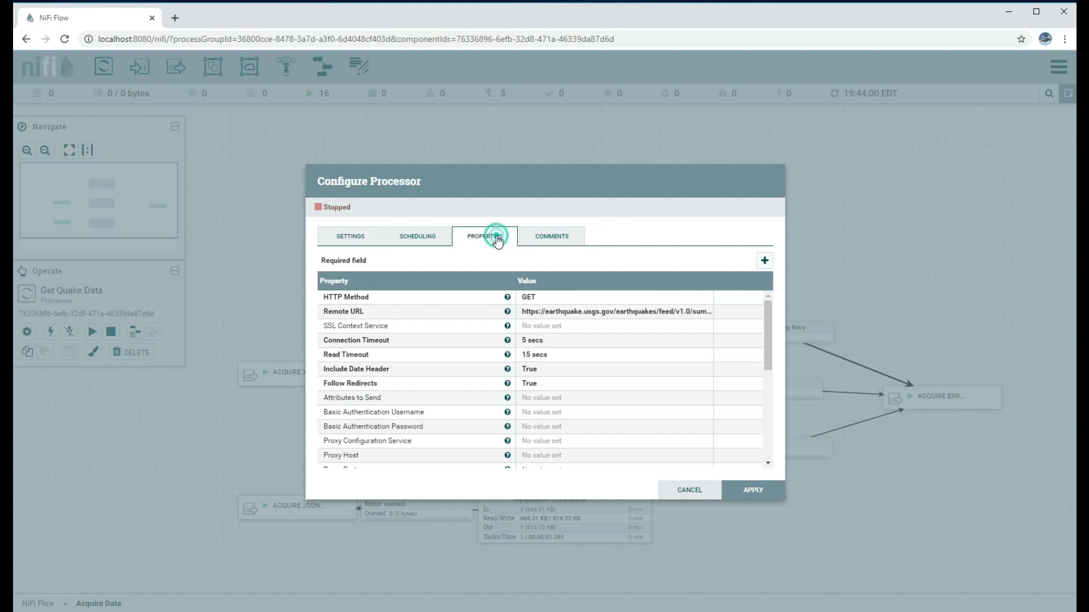
pyautogui.click(580, 312)
pyautogui.moveTo(567, 373)
pyautogui.mouseDown()
pyautogui.moveTo(654, 381)
pyautogui.moveTo(549, 368)
pyautogui.mouseUp()
pyautogui.click(614, 409)
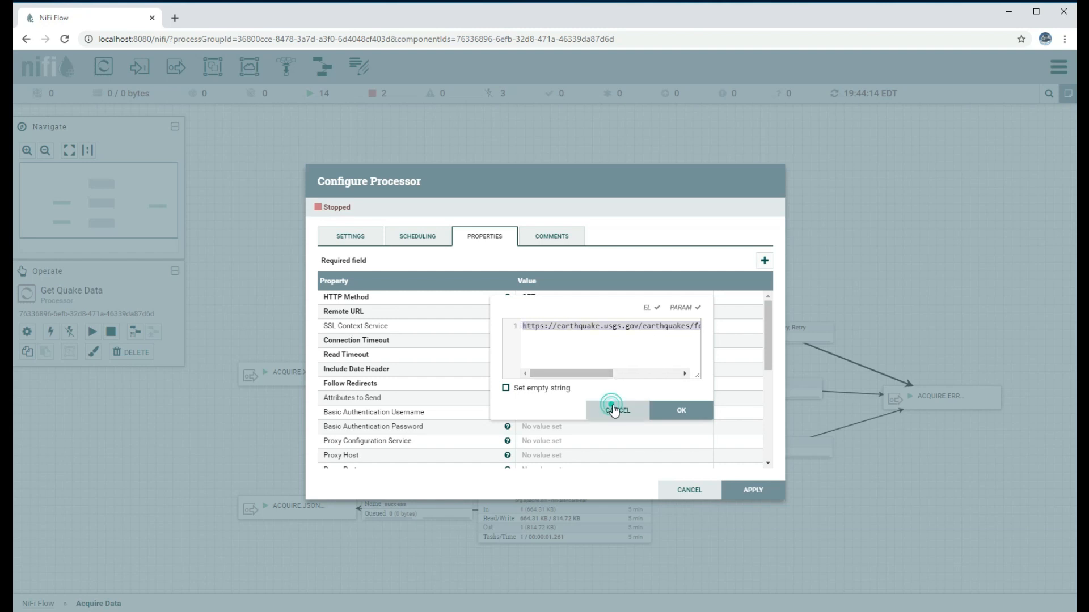
pyautogui.click(688, 489)
# Check Get Quake Data's 999990 sec run schedule, leaving it unchanged
pyautogui.rightClick(526, 240)
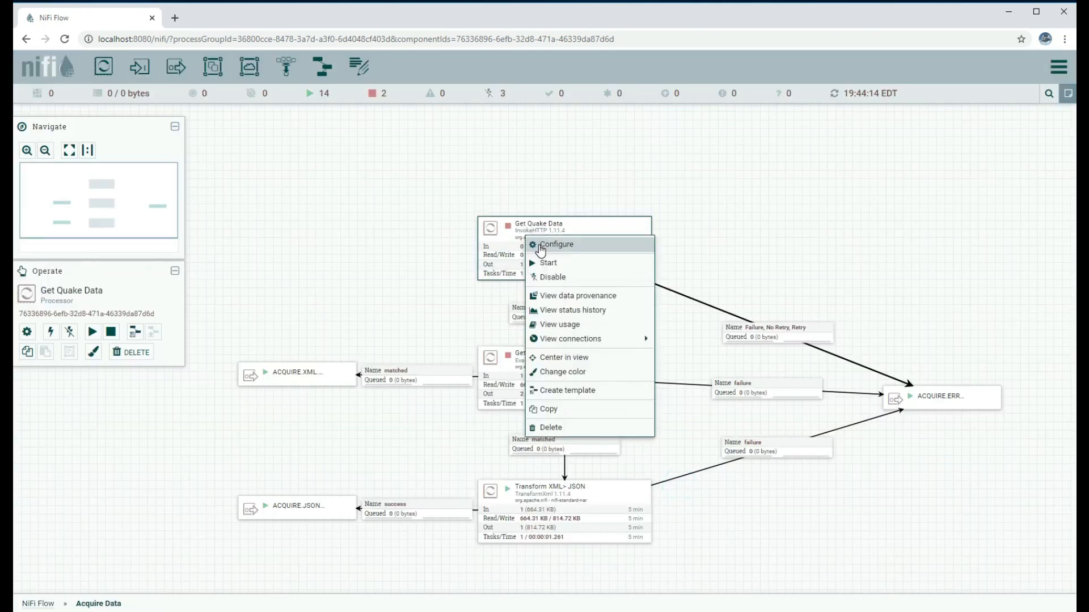
pyautogui.click(550, 244)
pyautogui.click(430, 241)
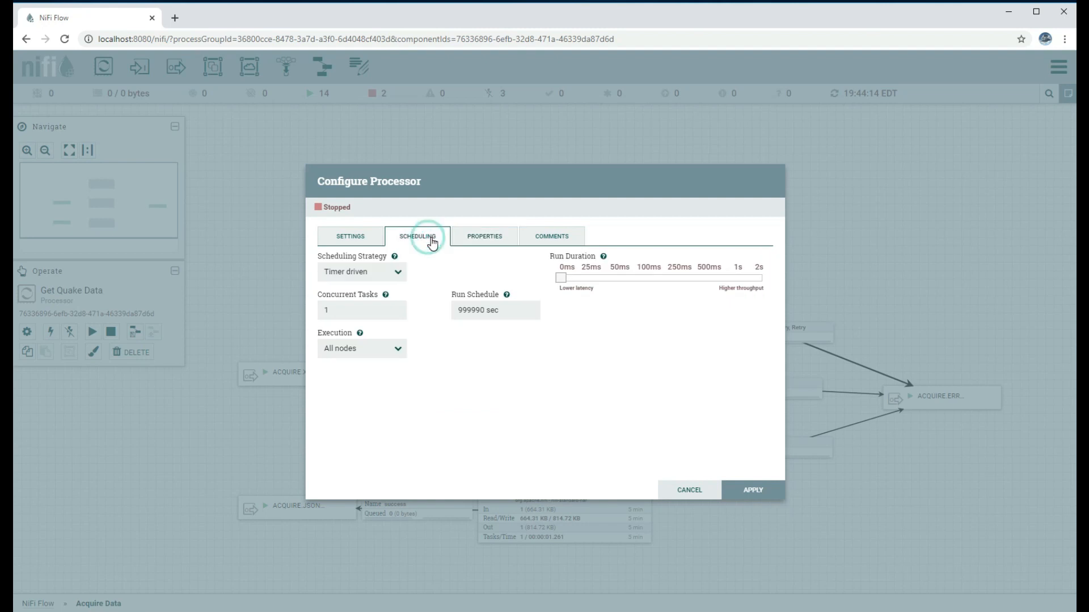
pyautogui.tripleClick(478, 312)
pyautogui.click(693, 492)
# Start Get Quake Data to fetch a fresh earthquake feed
pyautogui.click(564, 249)
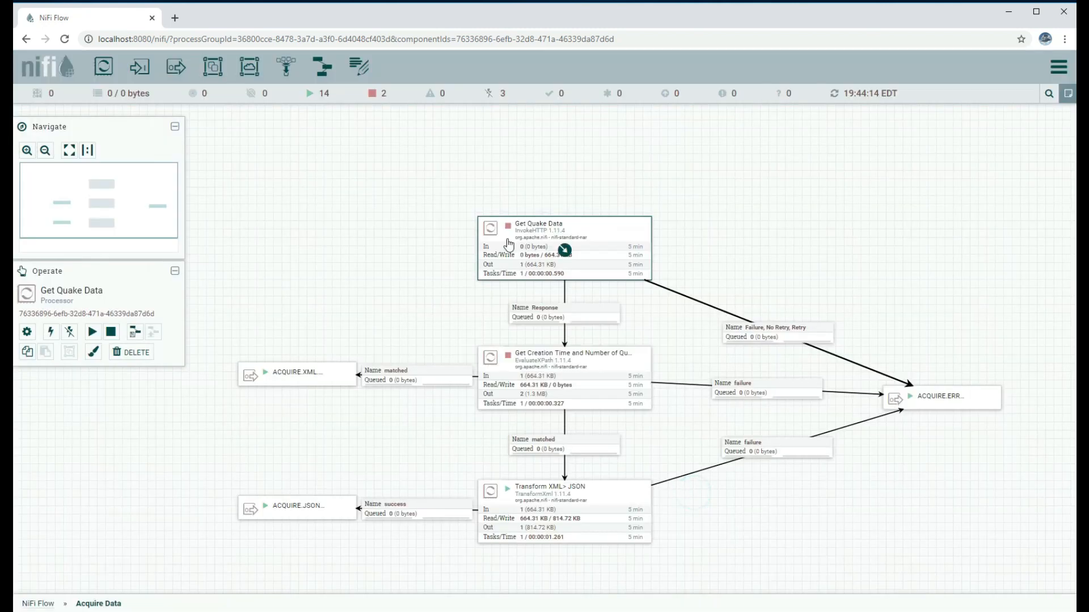
pyautogui.click(93, 333)
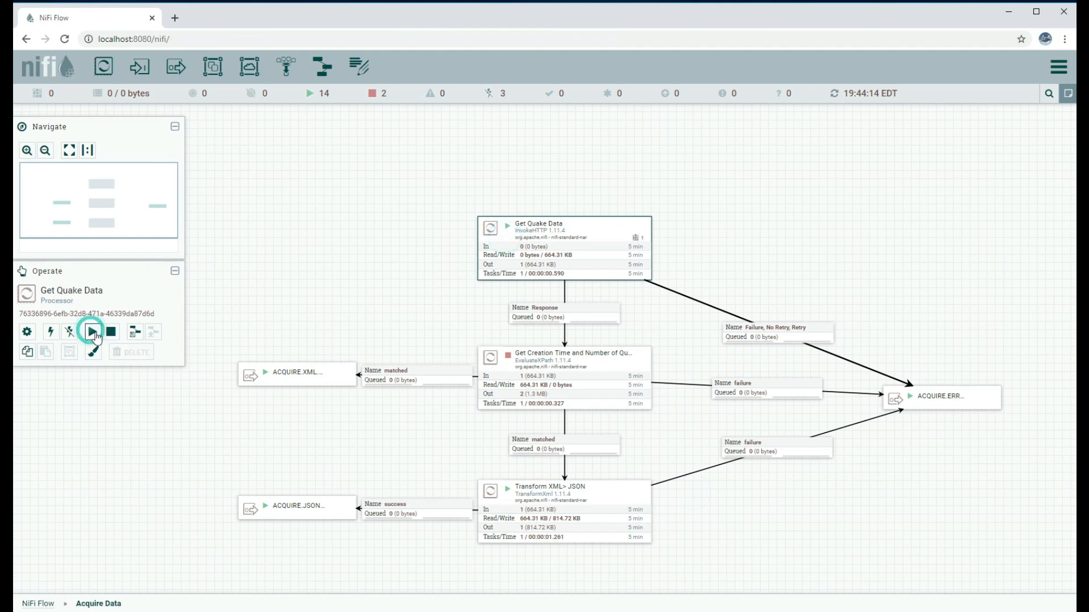
pyautogui.click(263, 160)
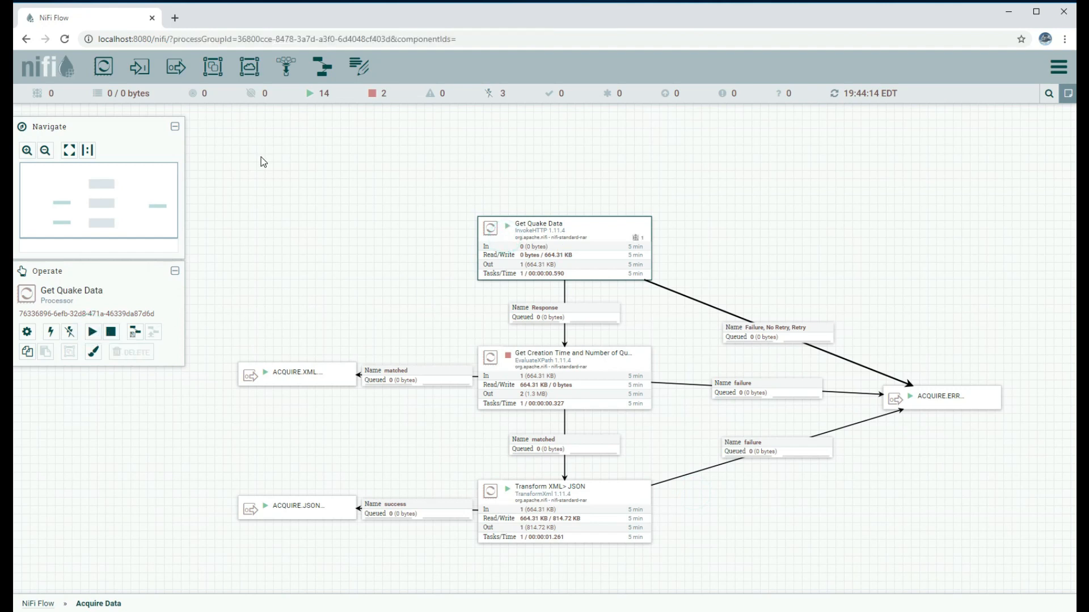
# Refresh, then stop and disable the Get Quake Data processor
pyautogui.rightClick(263, 161)
pyautogui.click(277, 169)
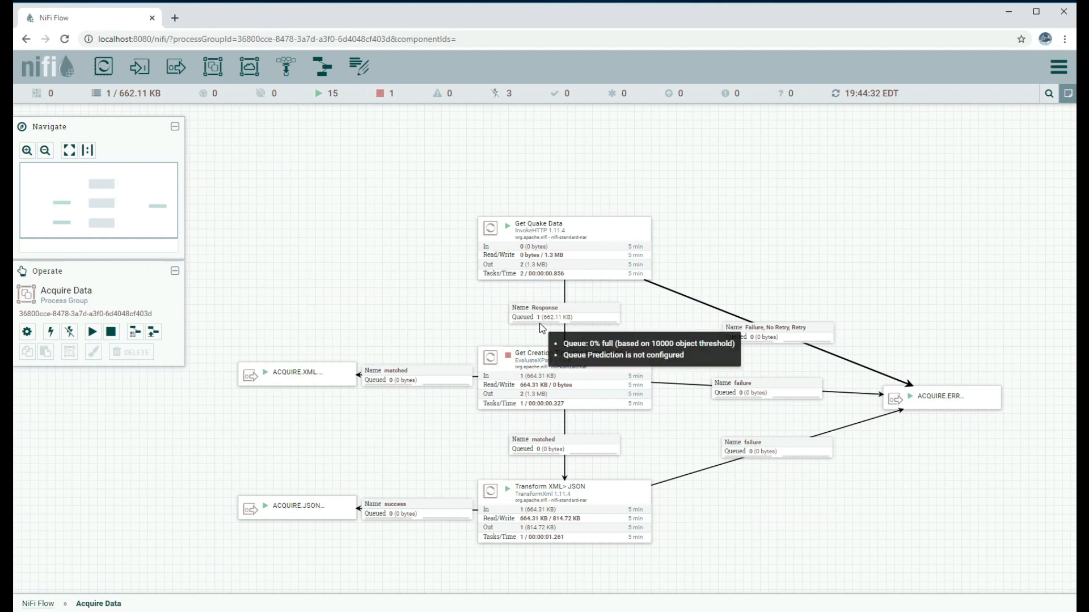
pyautogui.click(563, 250)
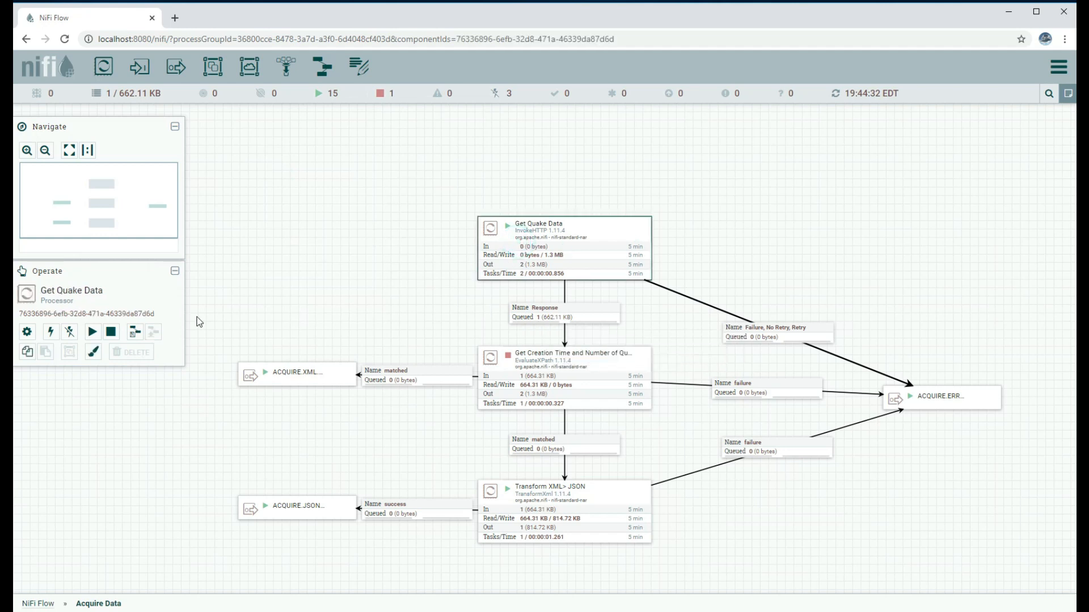
pyautogui.click(110, 332)
pyautogui.click(69, 332)
# Stop Transform XML> JSON and the ACQUIRE.XML.OUT port, then refresh
pyautogui.moveTo(382, 258); pyautogui.dragTo(418, 155)
pyautogui.click(595, 425)
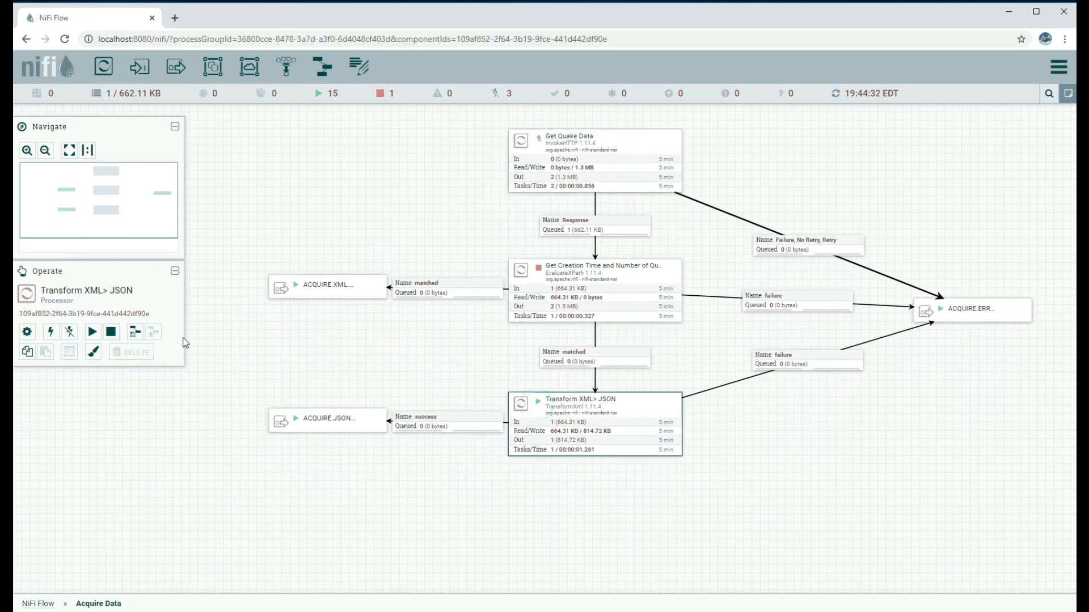
pyautogui.click(111, 331)
pyautogui.click(300, 292)
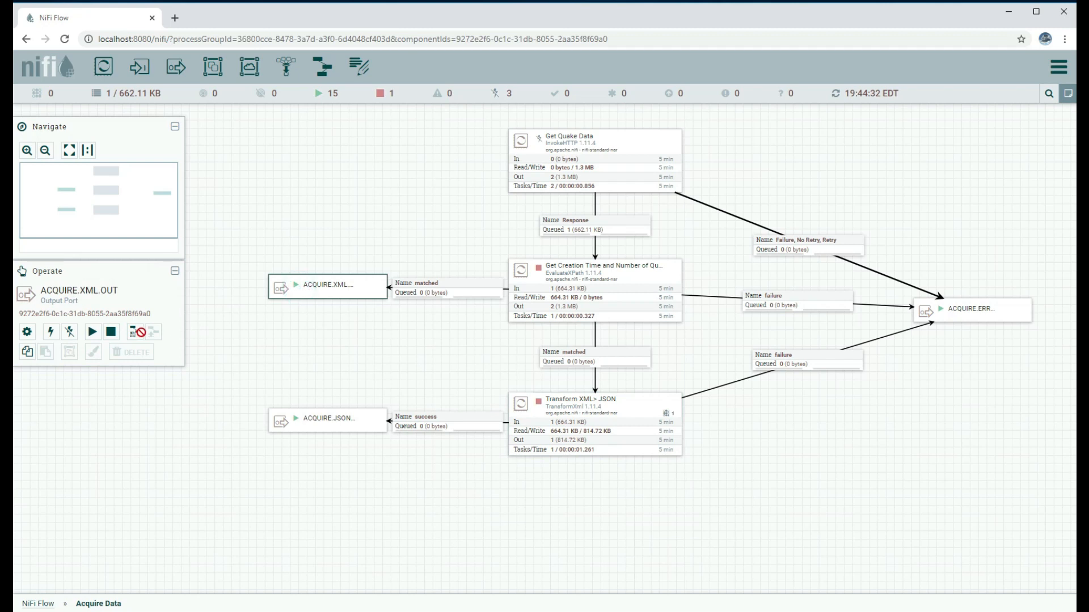
pyautogui.click(110, 332)
pyautogui.rightClick(347, 182)
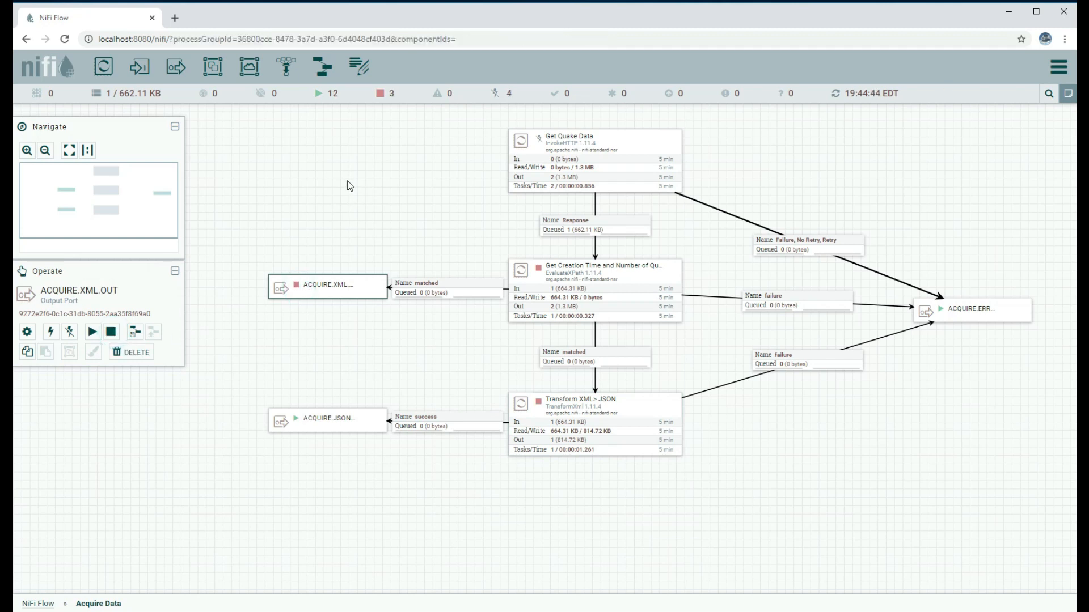
pyautogui.click(360, 187)
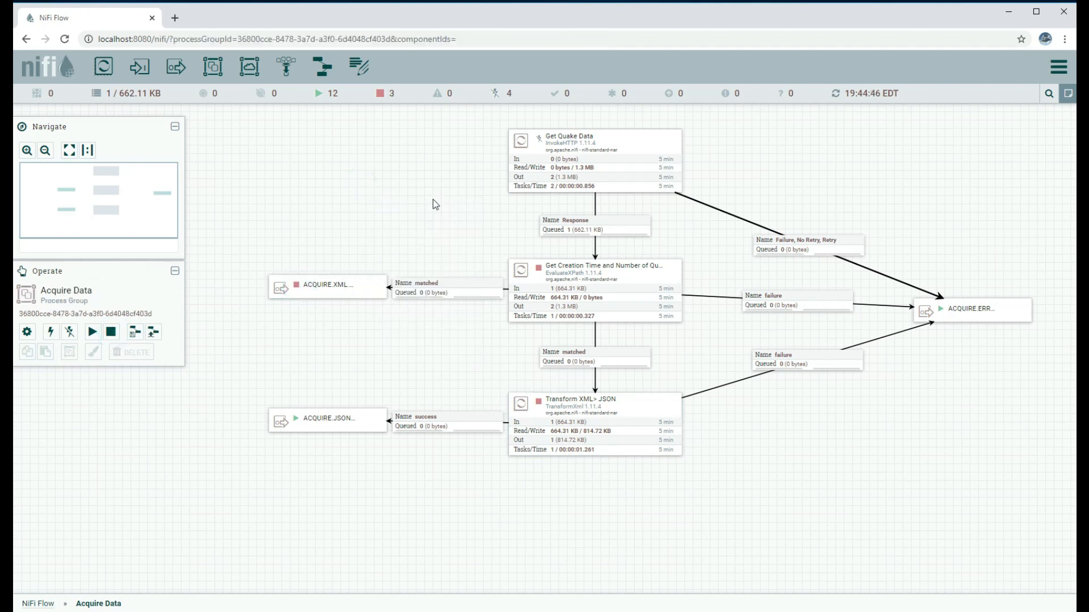
# Review Get Creation Time's XPath properties and close the configuration
pyautogui.rightClick(557, 279)
pyautogui.click(582, 289)
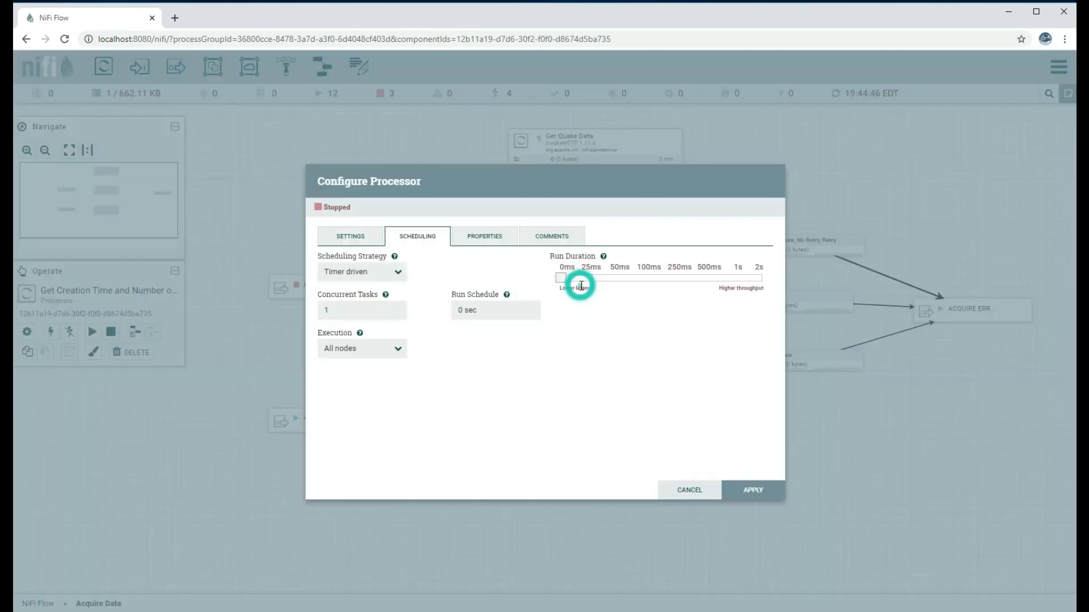
pyautogui.click(495, 243)
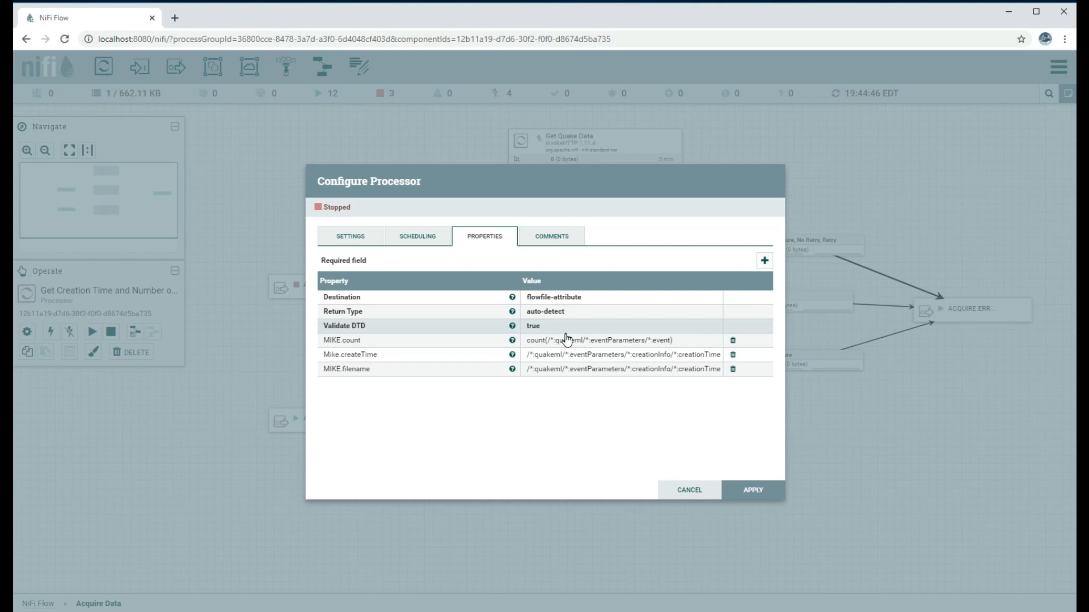
pyautogui.click(686, 490)
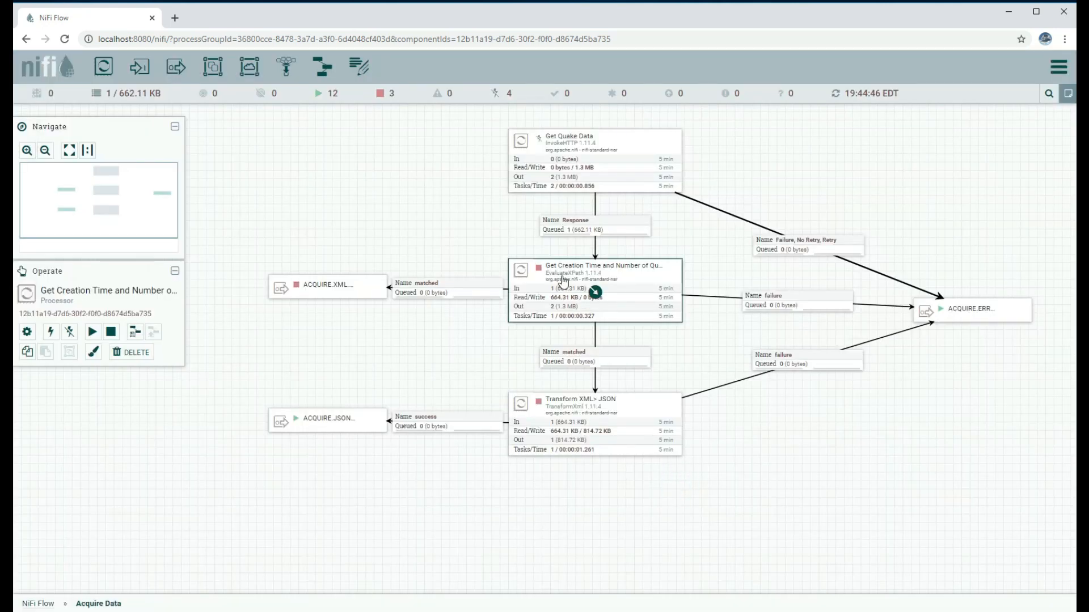
# Inspect the queued Response flowfile's XML and find the creationTime value 2020-04-18T23:44:31.000Z
pyautogui.rightClick(568, 228)
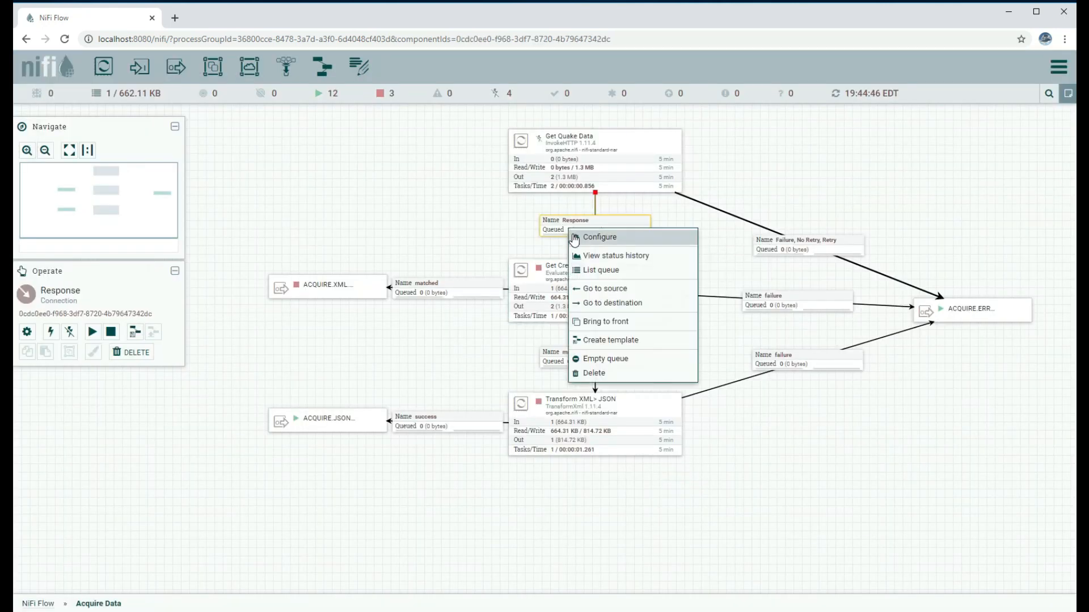
pyautogui.click(587, 271)
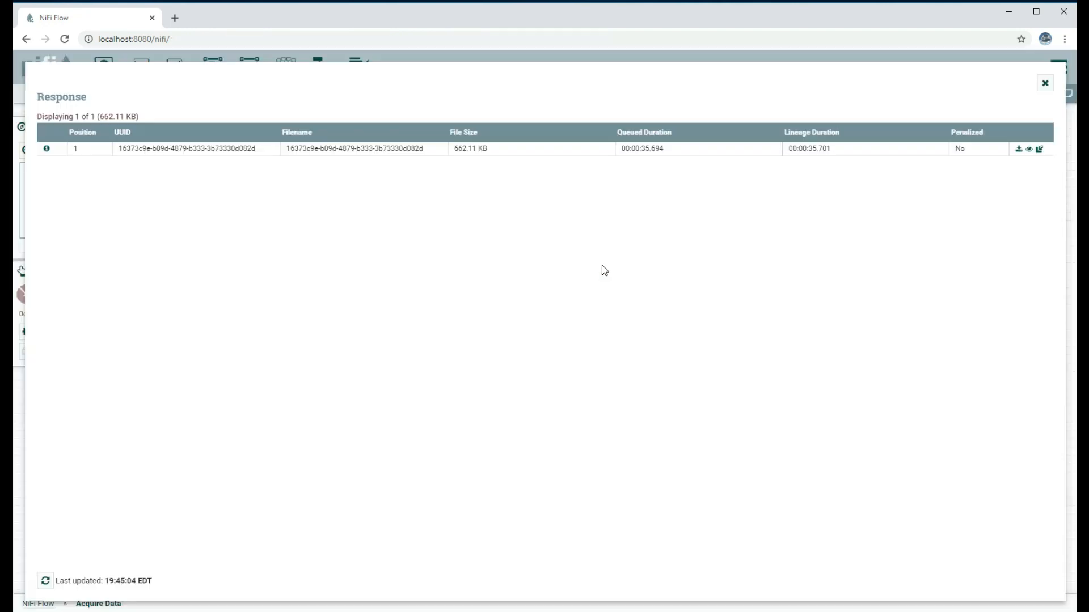
pyautogui.click(46, 149)
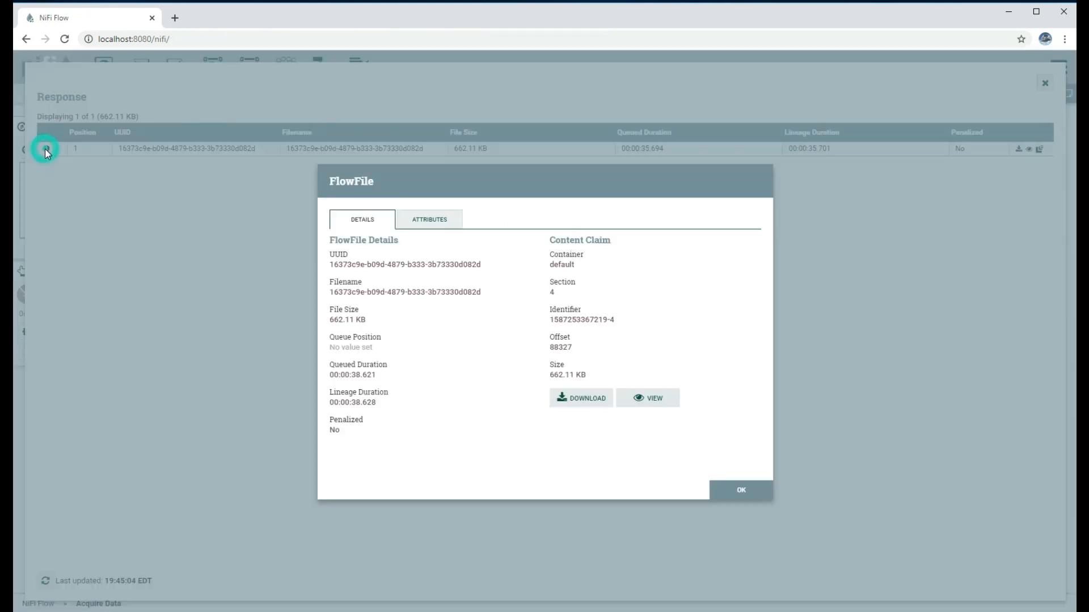
pyautogui.click(630, 399)
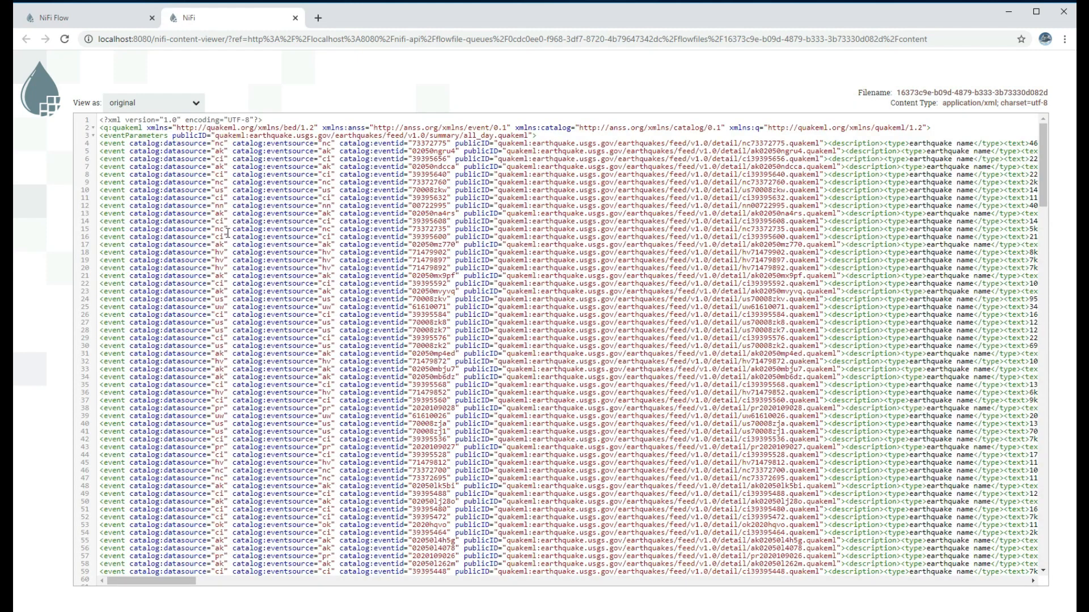
pyautogui.scroll(-10, 227, 233)
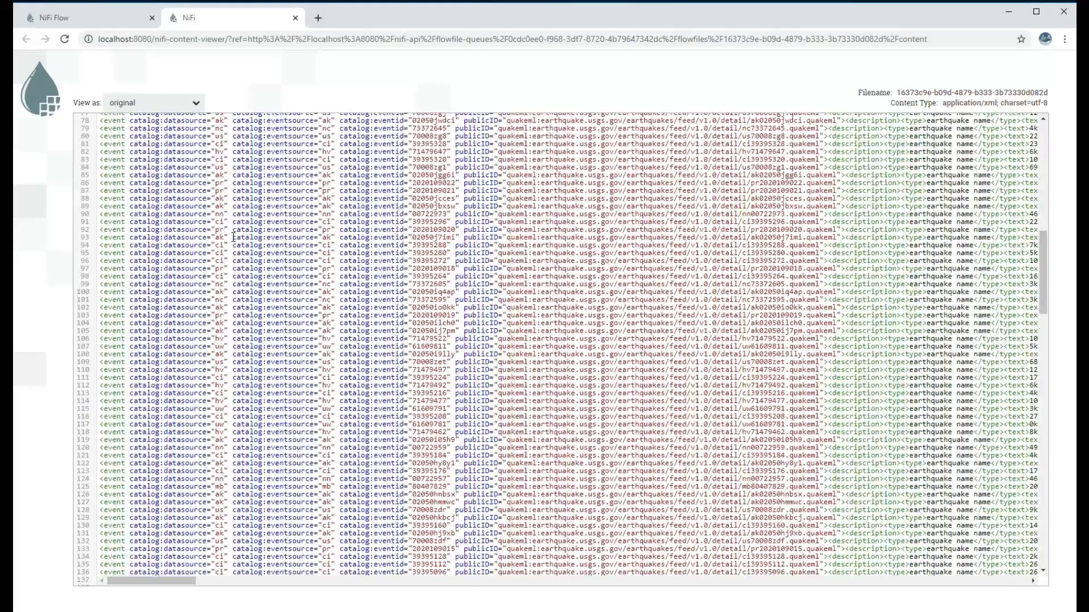
pyautogui.scroll(4, 644, 366)
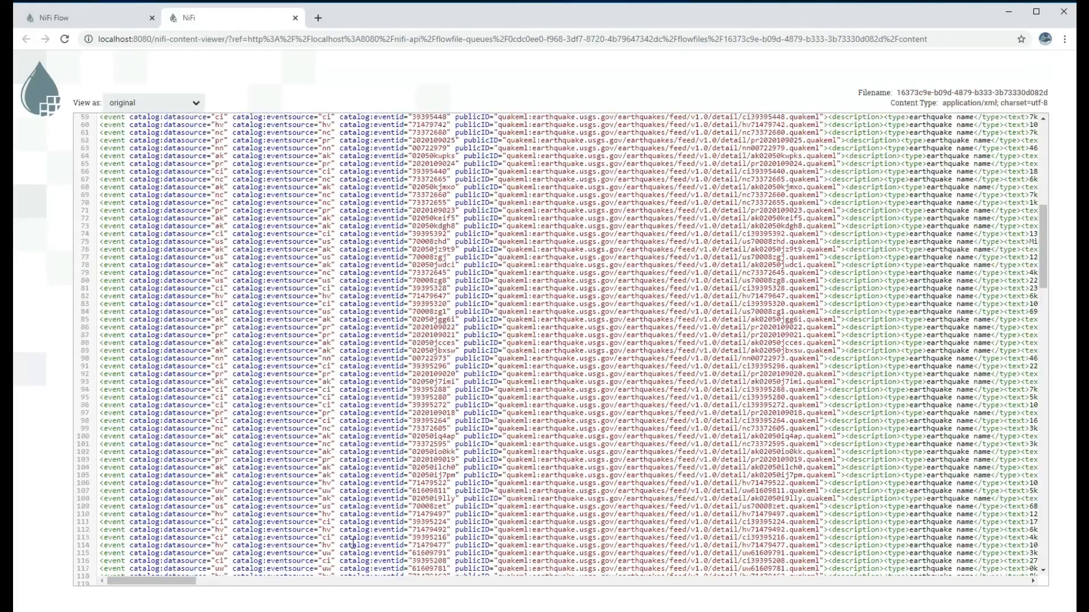
pyautogui.moveTo(178, 580); pyautogui.dragTo(138, 584)
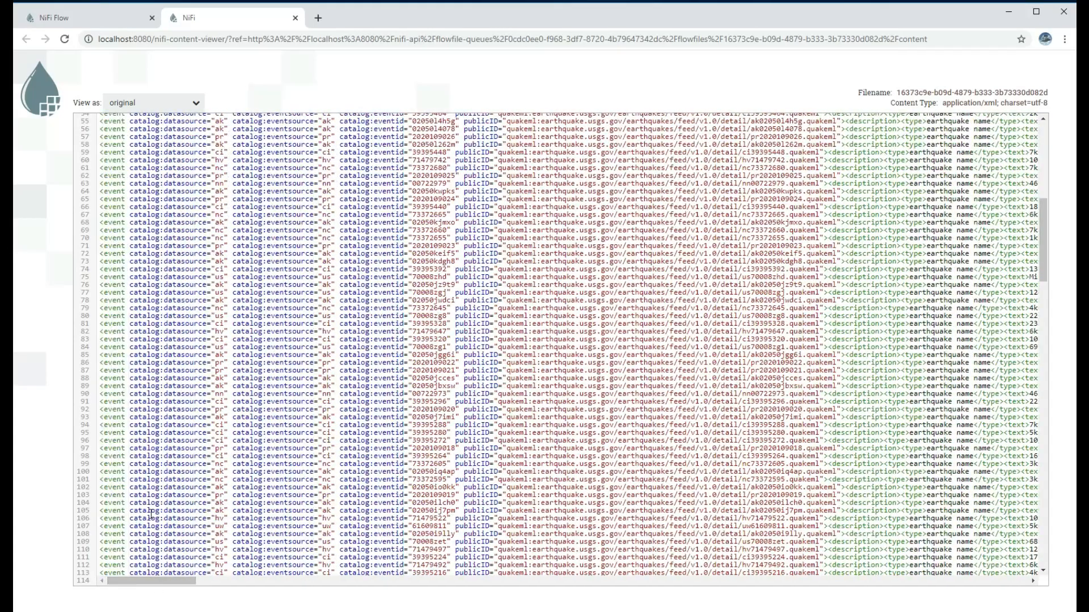
pyautogui.moveTo(1042, 243); pyautogui.dragTo(1028, 569)
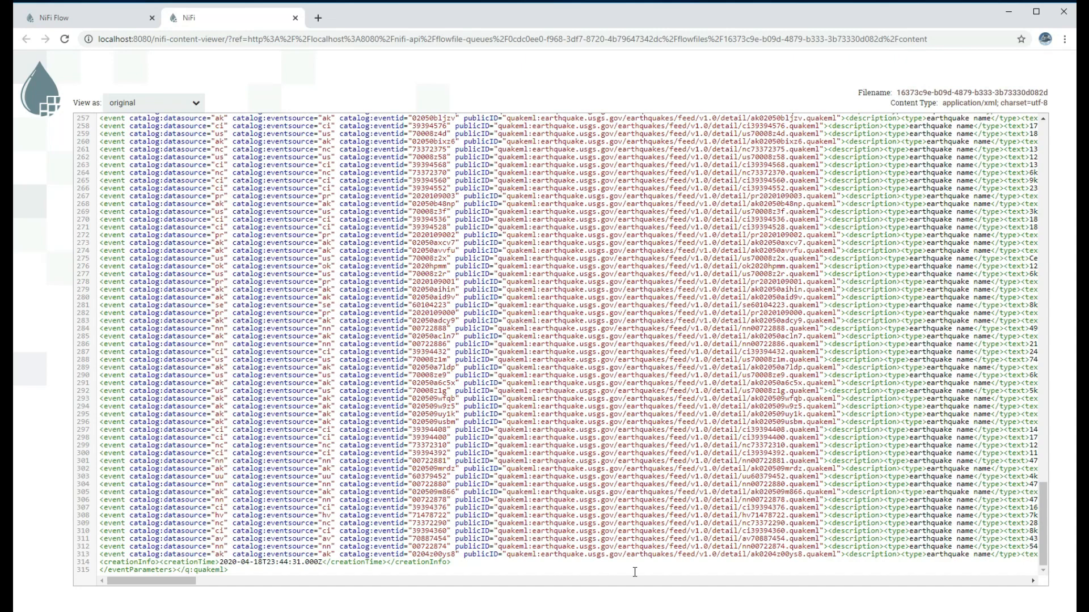
pyautogui.moveTo(165, 561); pyautogui.dragTo(322, 563)
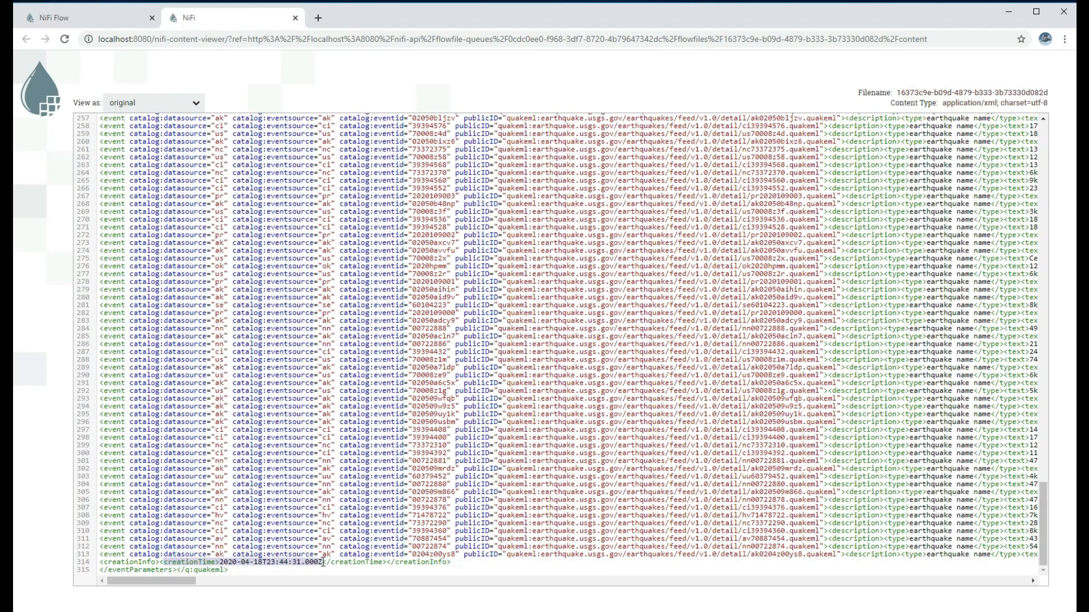
pyautogui.moveTo(1047, 553); pyautogui.dragTo(1045, 137)
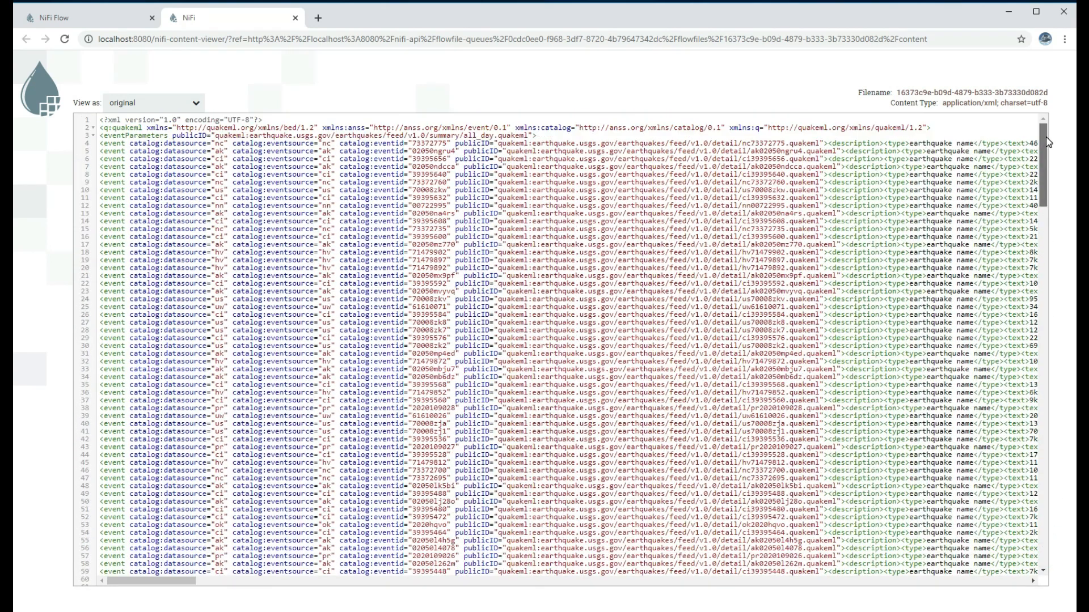
# Close the viewer, details and queue listing, then start the EvaluateXPath creation-time extraction processor
pyautogui.click(295, 19)
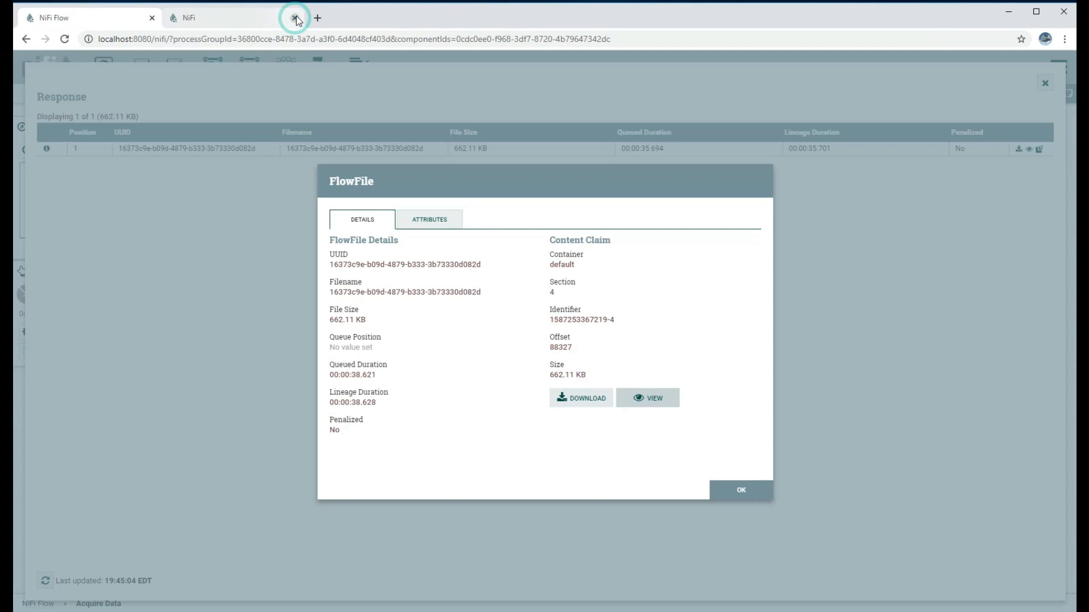
pyautogui.click(720, 487)
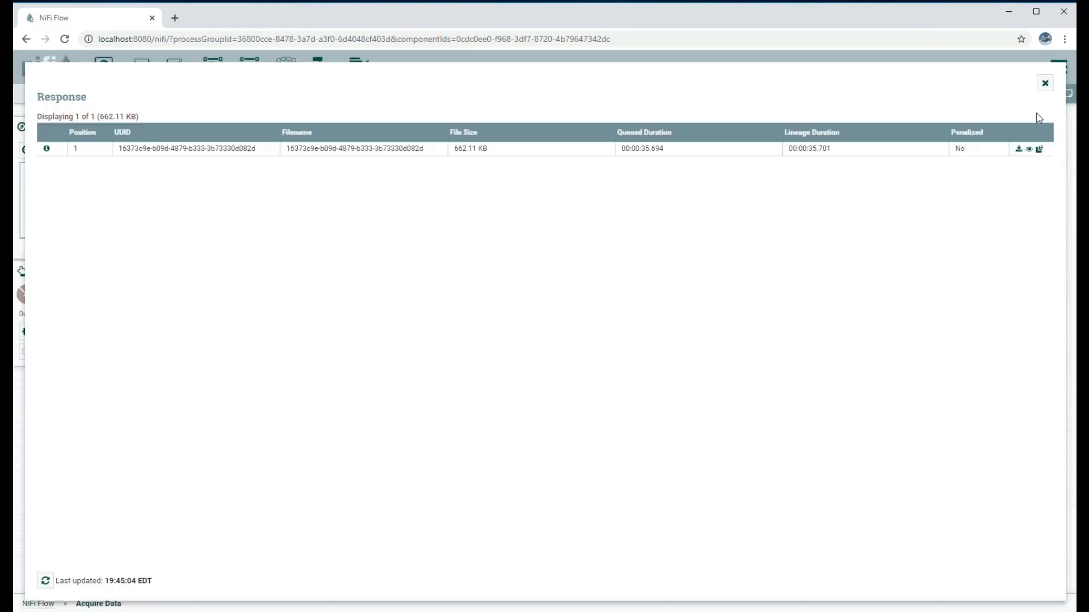
pyautogui.click(1045, 83)
pyautogui.moveTo(554, 290); pyautogui.dragTo(558, 290)
pyautogui.click(92, 332)
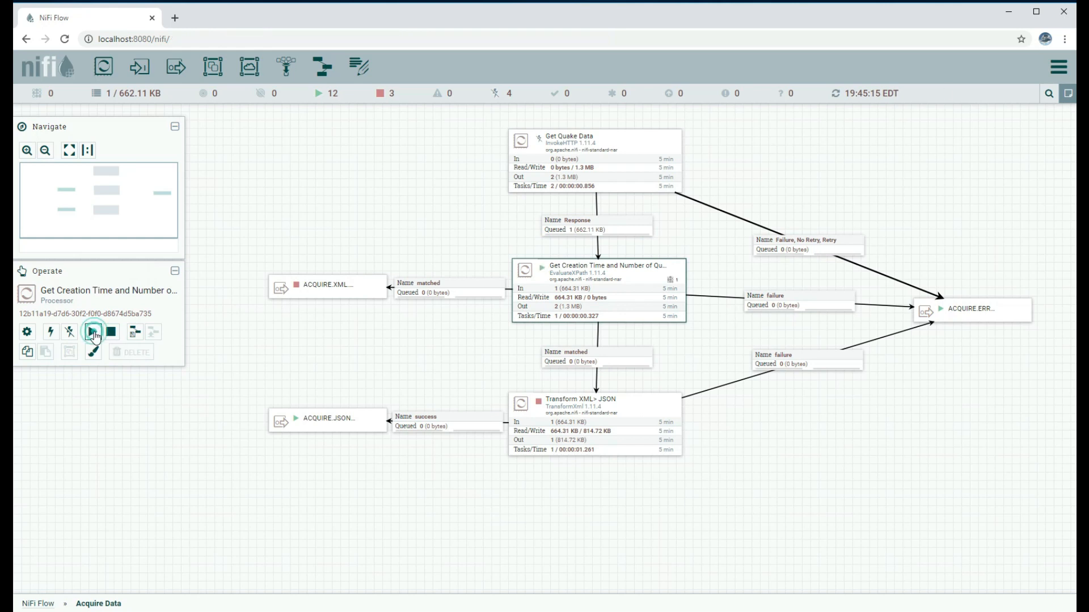
pyautogui.rightClick(294, 183)
# Stop Parse Each Quake Event and Get Quake event info inside the Parse XML group
pyautogui.click(316, 192)
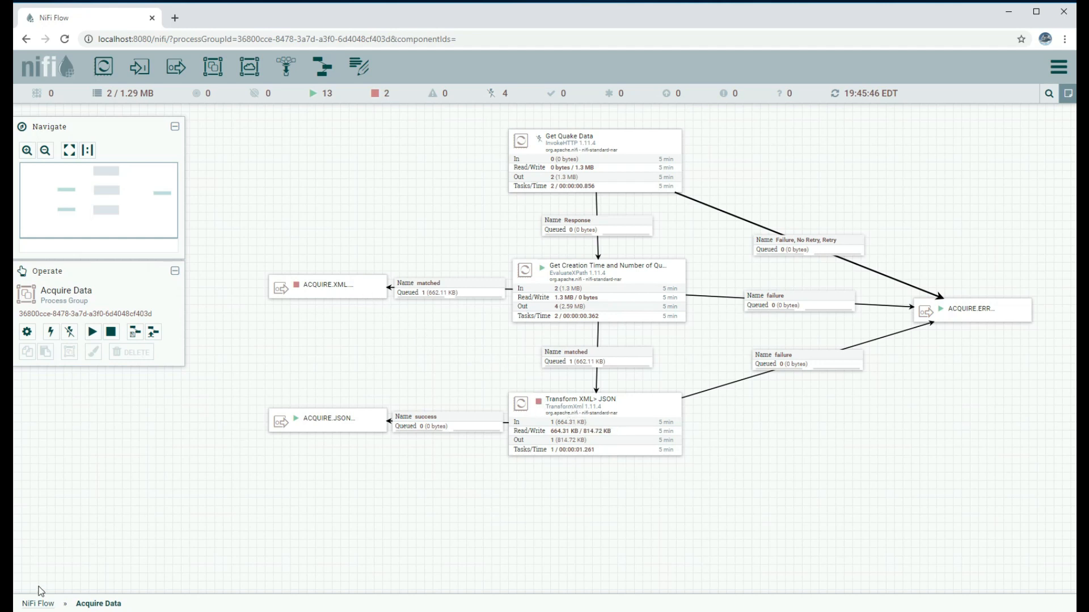
pyautogui.click(38, 604)
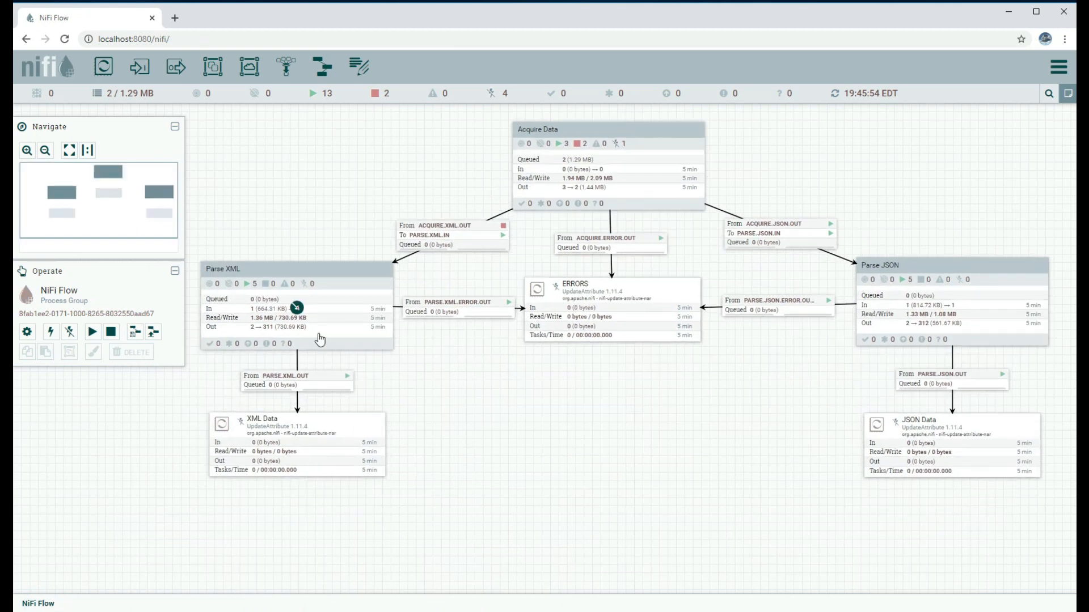
pyautogui.doubleClick(235, 305)
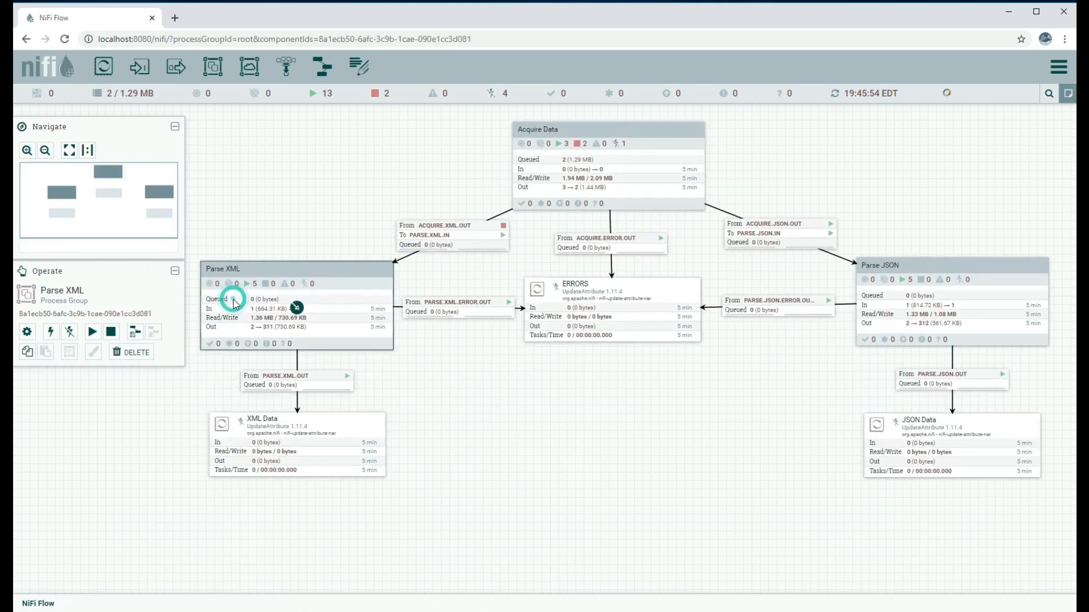
pyautogui.moveTo(570, 247); pyautogui.dragTo(338, 398)
pyautogui.scroll(5, 401, 376)
pyautogui.moveTo(531, 300); pyautogui.dragTo(358, 369)
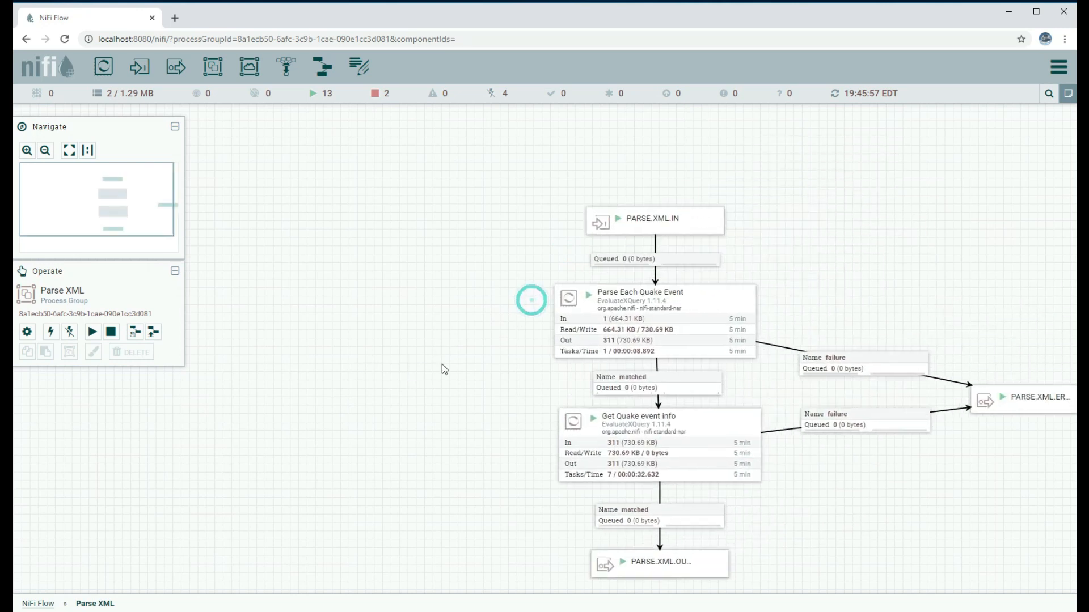
pyautogui.click(615, 335)
pyautogui.click(111, 332)
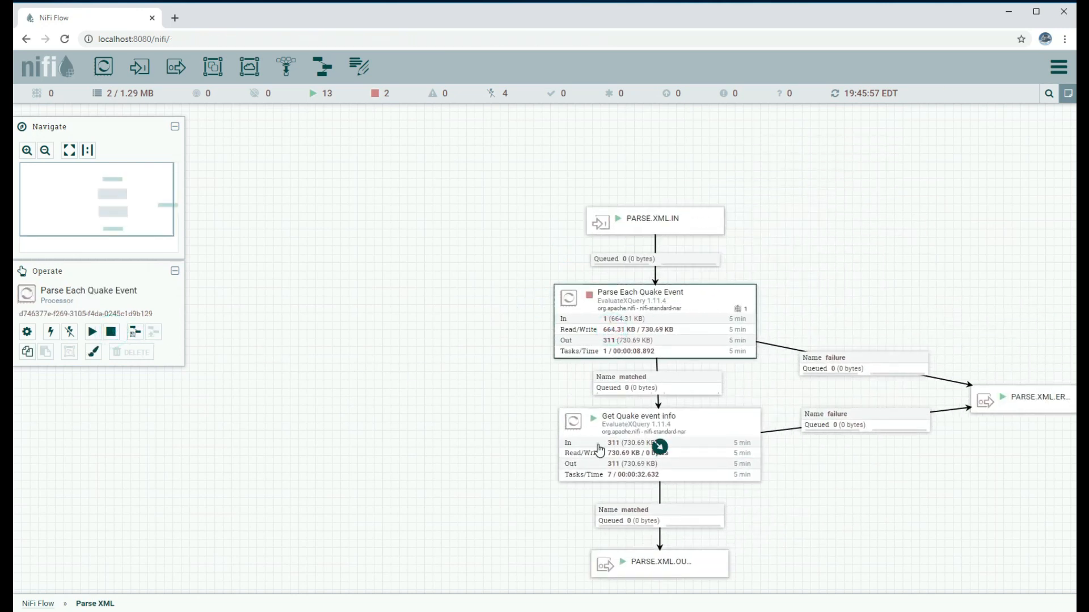
pyautogui.click(657, 447)
pyautogui.click(119, 334)
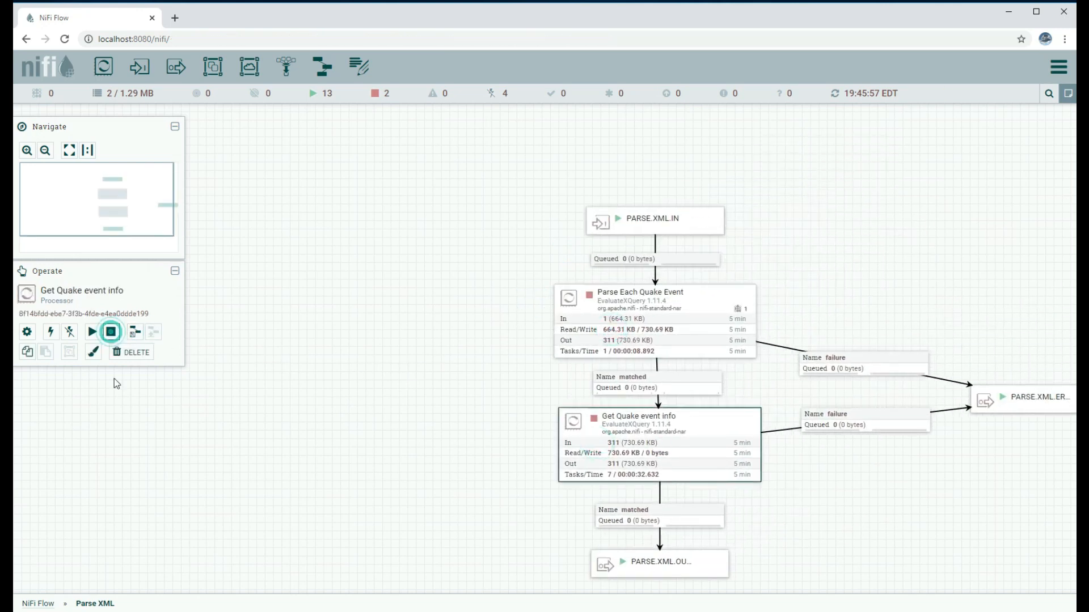
# Start the ACQUIRE.XML.OUT port in Acquire Data and refresh the root flow to show 662.11 KB queued
pyautogui.click(38, 604)
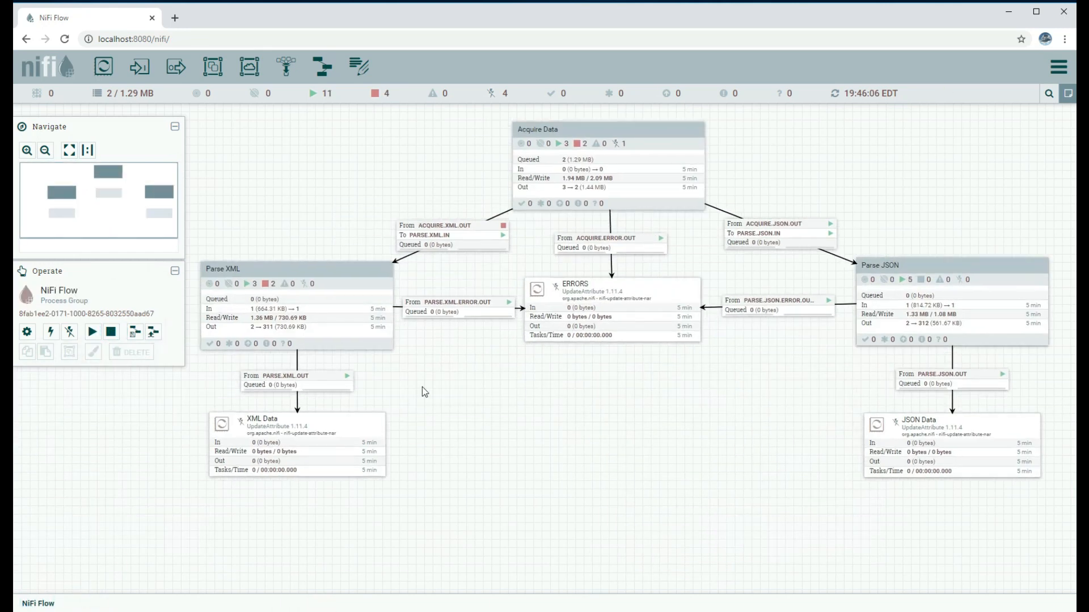
pyautogui.click(542, 205)
pyautogui.doubleClick(541, 205)
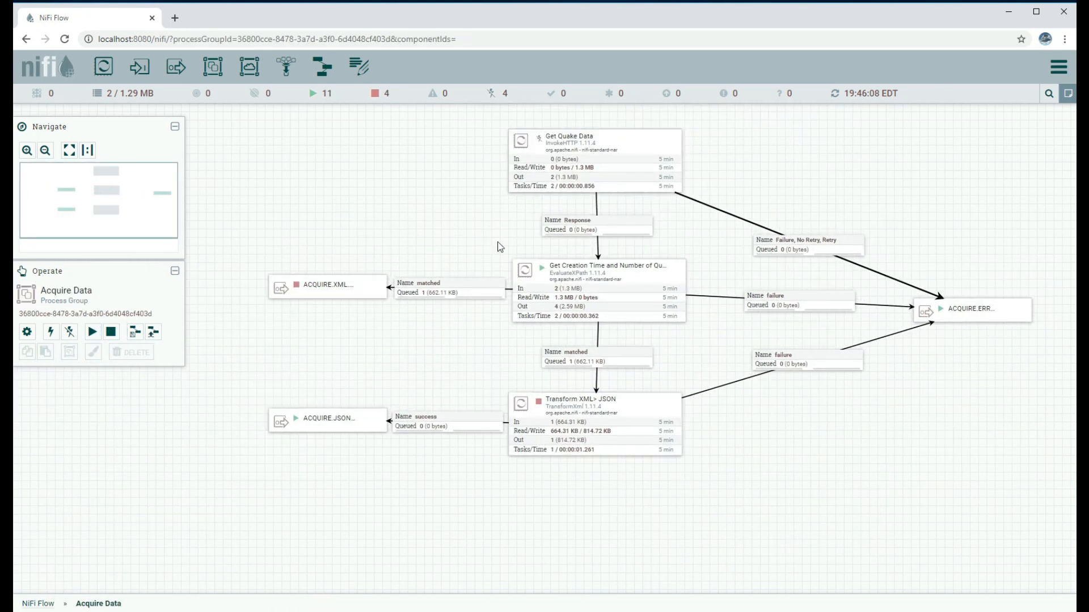
pyautogui.click(357, 285)
pyautogui.click(91, 333)
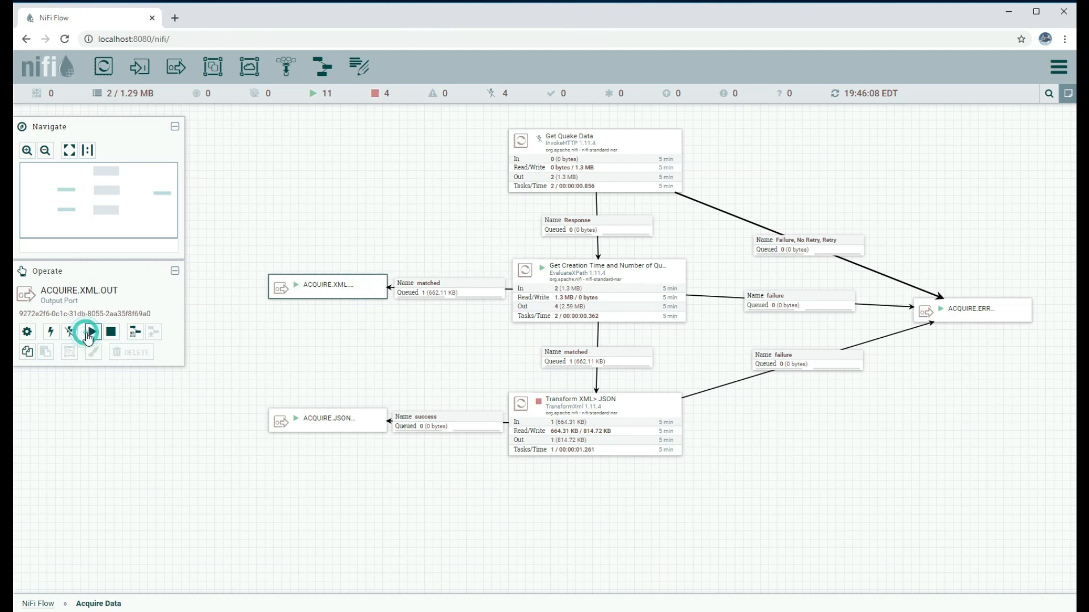
pyautogui.click(48, 604)
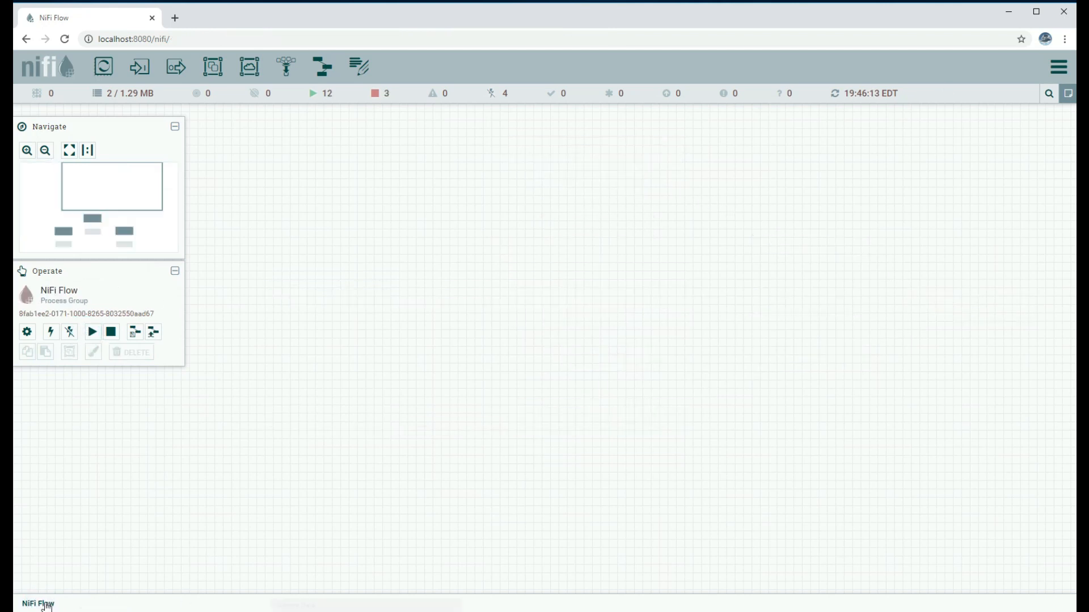
pyautogui.moveTo(535, 410); pyautogui.dragTo(678, 430)
pyautogui.rightClick(376, 182)
pyautogui.click(392, 188)
# Review Parse Each Quake Event's configuration without changes, then start the processor
pyautogui.doubleClick(461, 326)
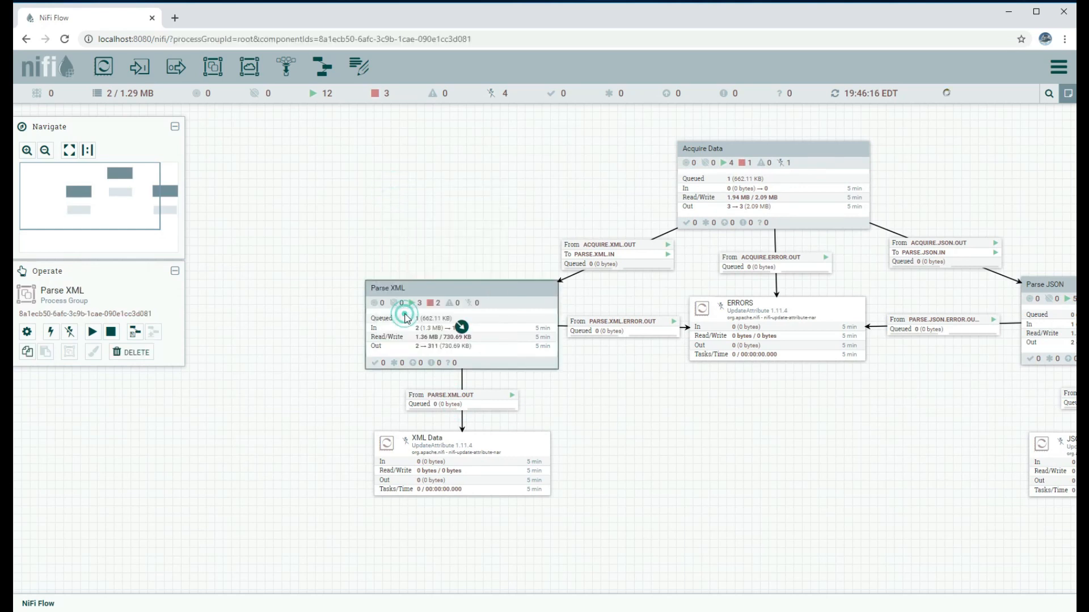
pyautogui.moveTo(460, 304); pyautogui.dragTo(259, 229)
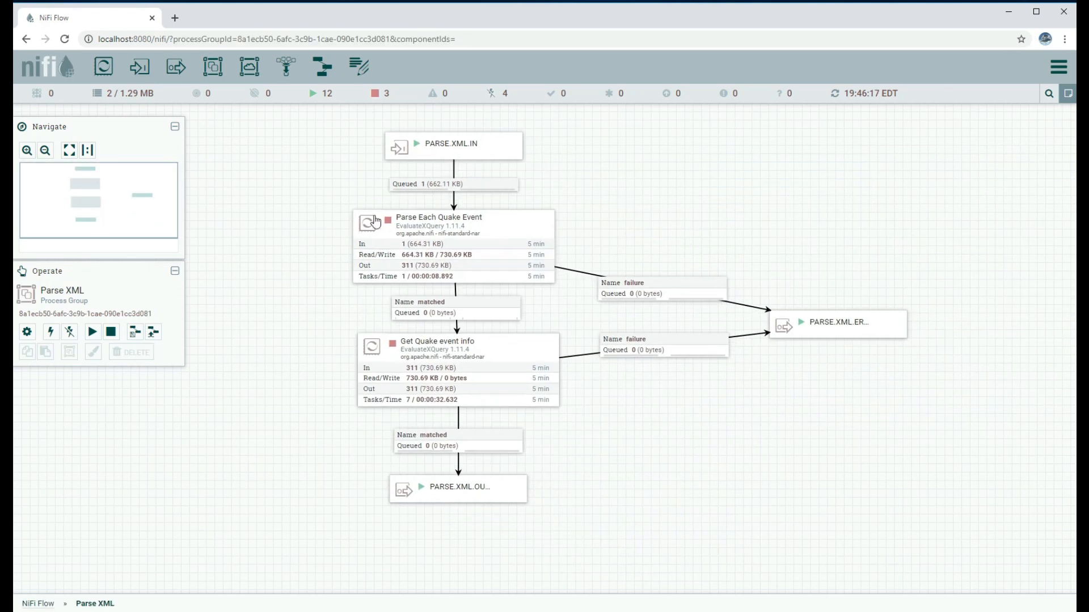
pyautogui.rightClick(427, 232)
pyautogui.click(448, 239)
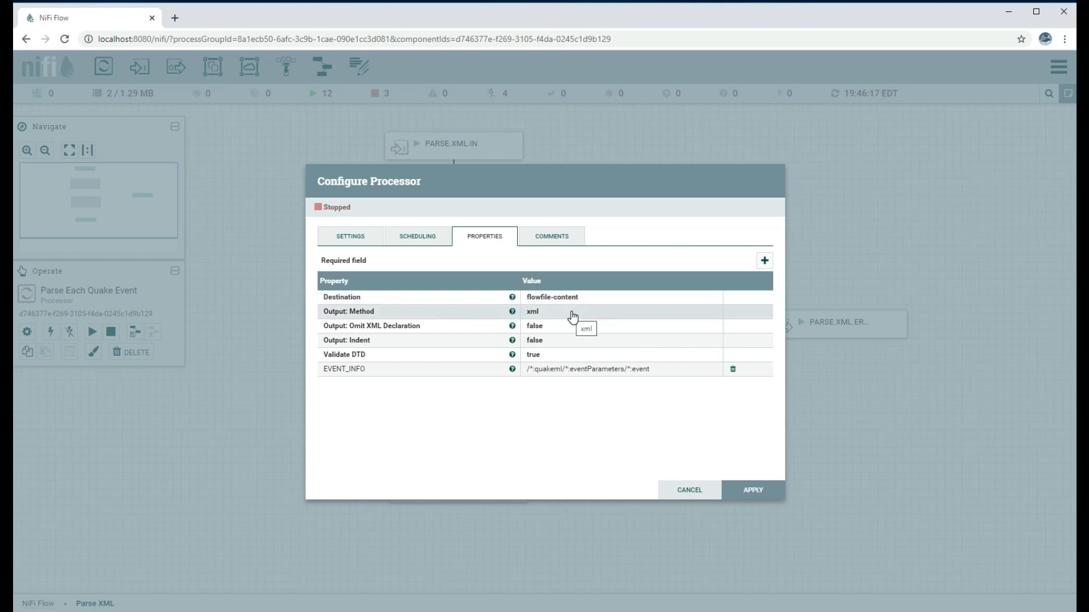
pyautogui.click(701, 491)
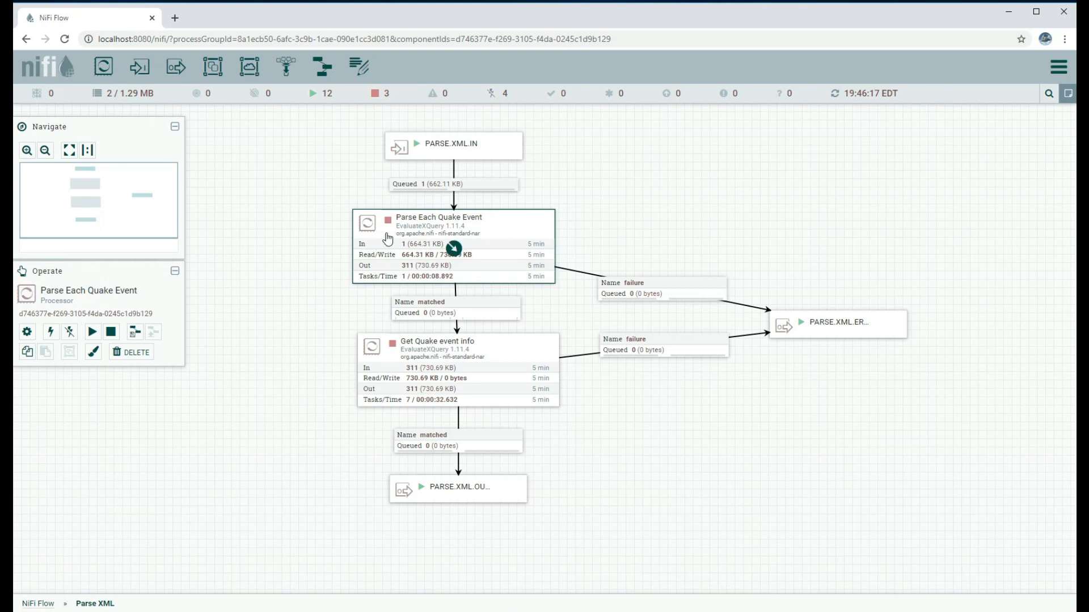
pyautogui.click(92, 333)
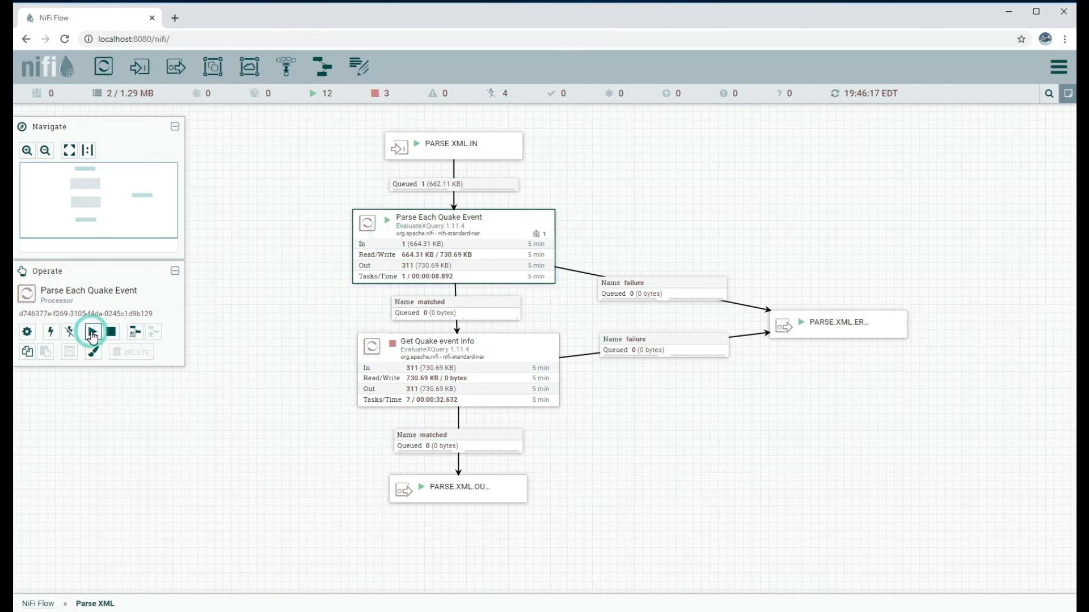
# Refresh the canvas repeatedly until 310 events (728.28 KB) queue in the matched connection
pyautogui.rightClick(675, 209)
pyautogui.click(689, 216)
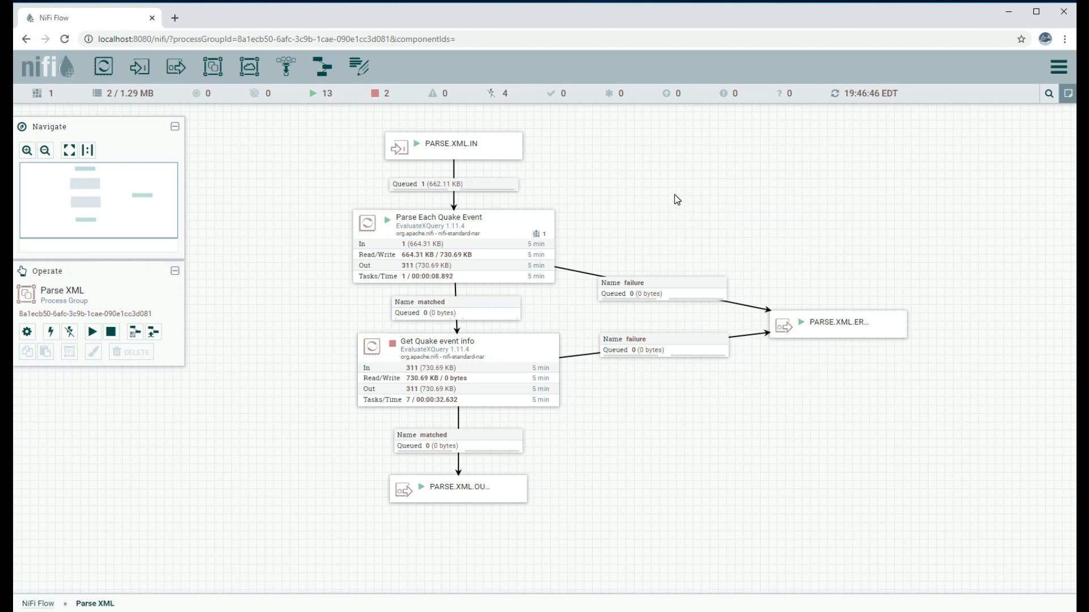
pyautogui.rightClick(677, 194)
pyautogui.click(698, 204)
pyautogui.rightClick(659, 202)
pyautogui.click(678, 209)
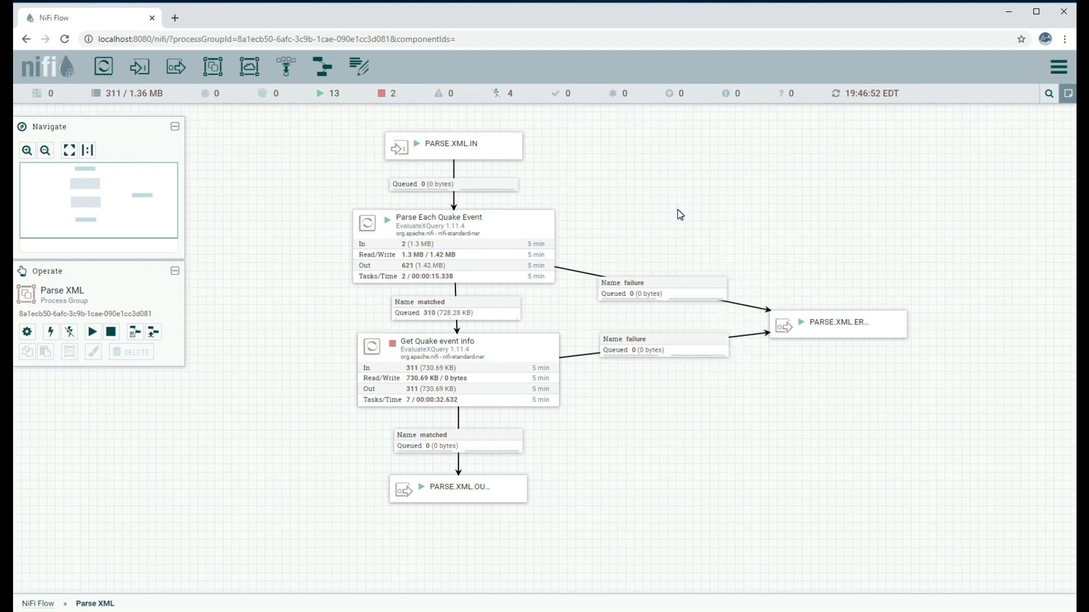
pyautogui.rightClick(675, 203)
pyautogui.click(685, 210)
pyautogui.rightClick(695, 205)
pyautogui.click(706, 211)
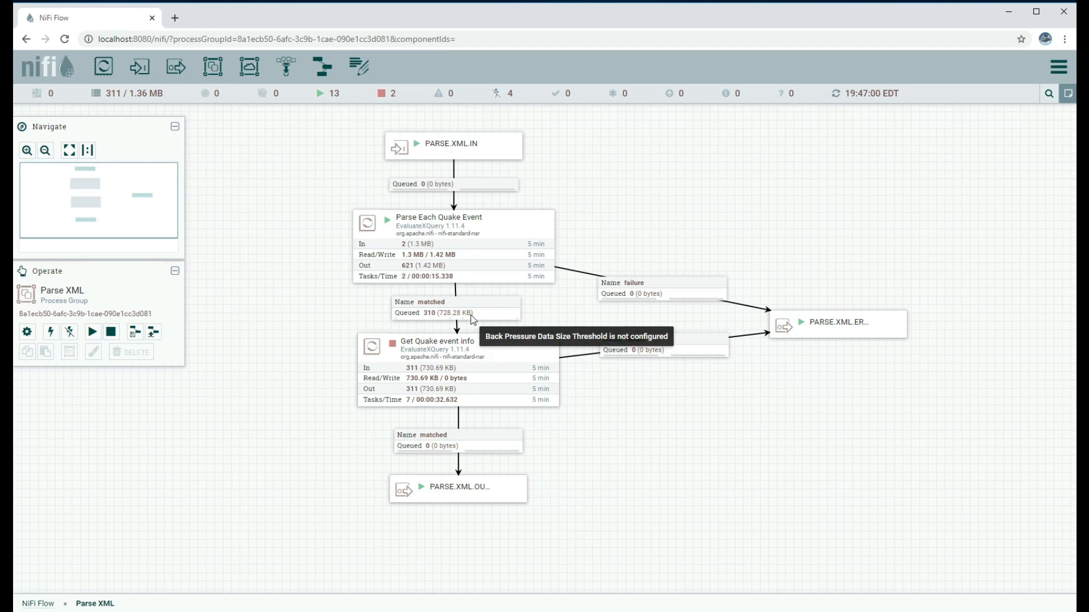
pyautogui.rightClick(471, 310)
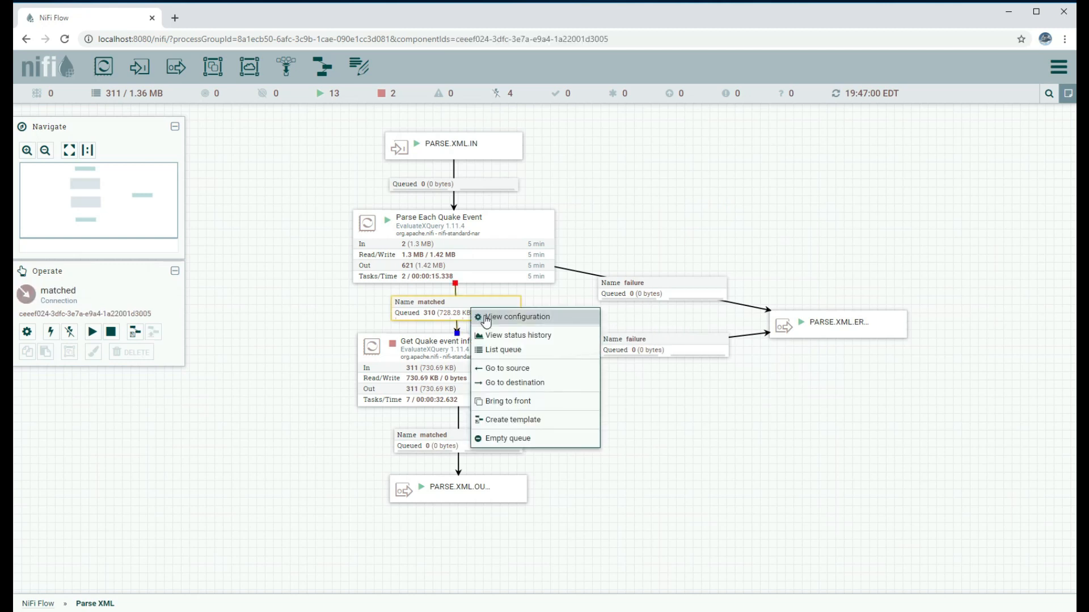
# List the matched queue, confirm an event's count 310 and createTime 2020-04-18T23:44:31.000Z, and view its XML
pyautogui.click(491, 354)
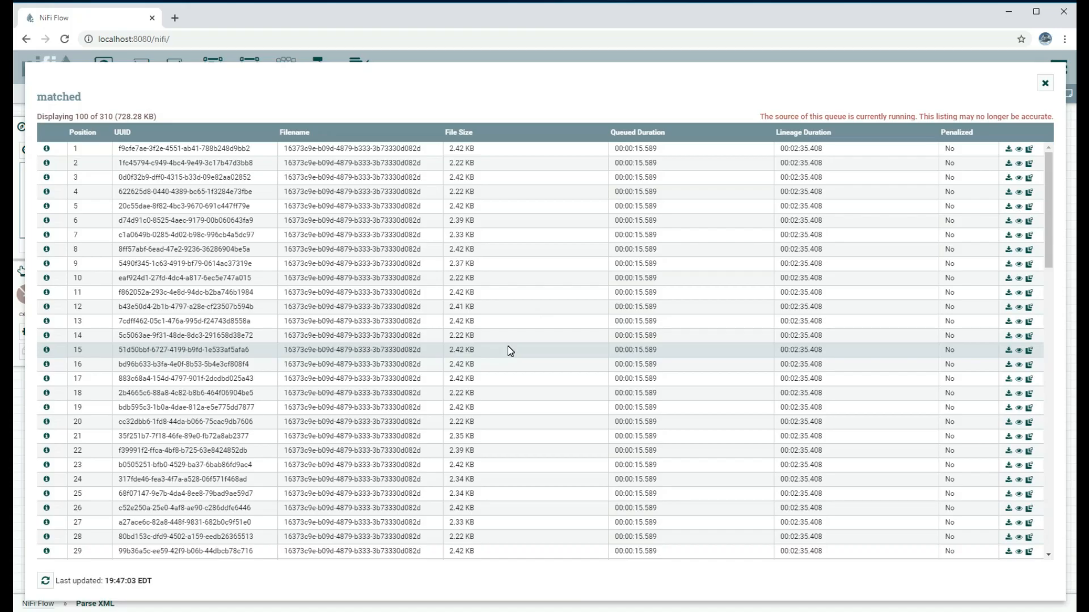
pyautogui.scroll(-3, 177, 206)
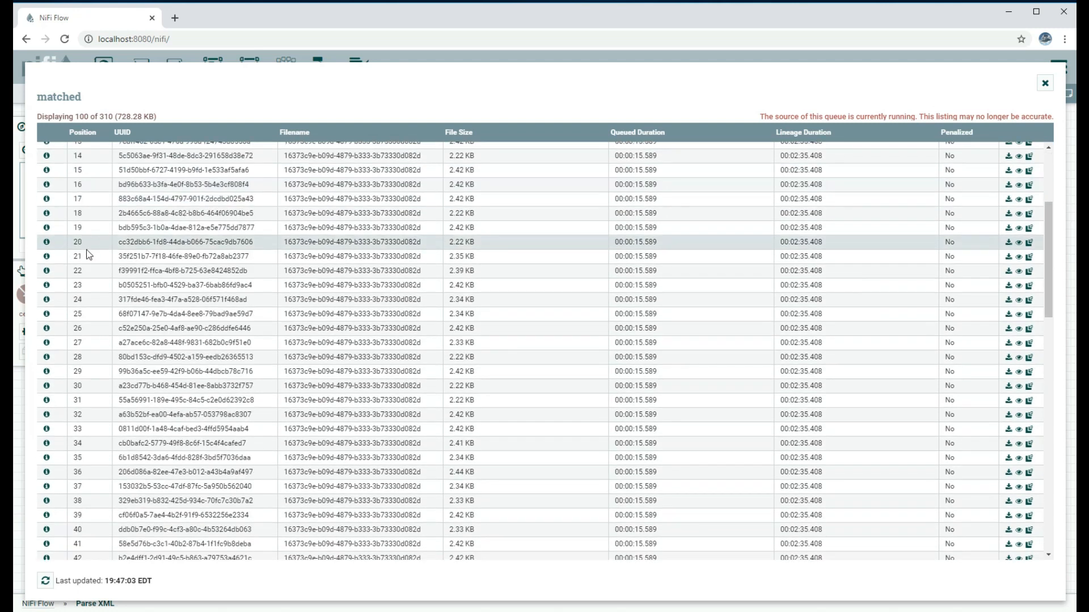
pyautogui.click(47, 301)
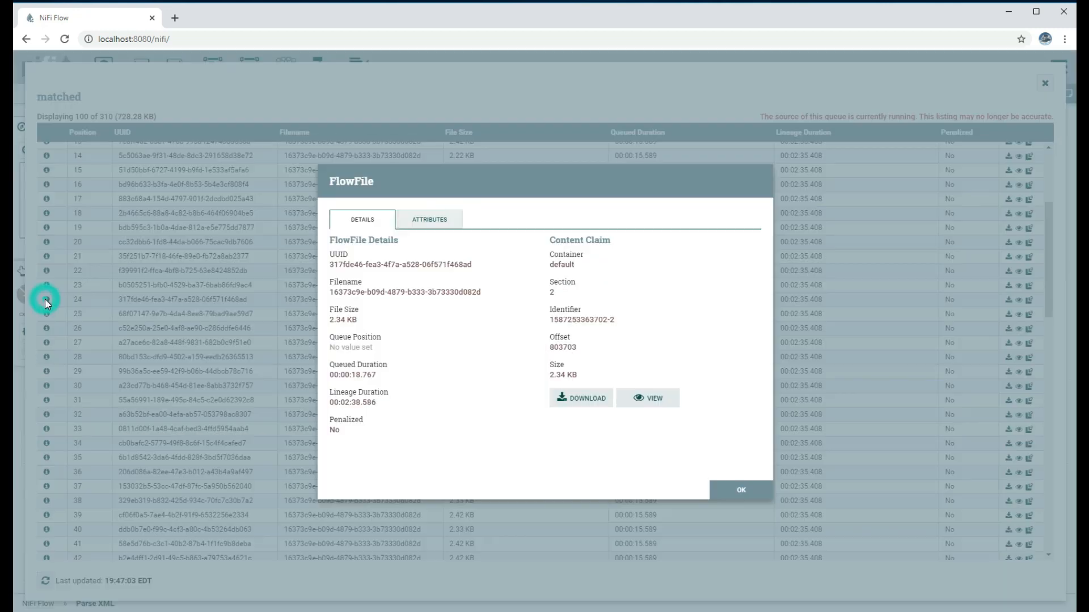
pyautogui.click(435, 227)
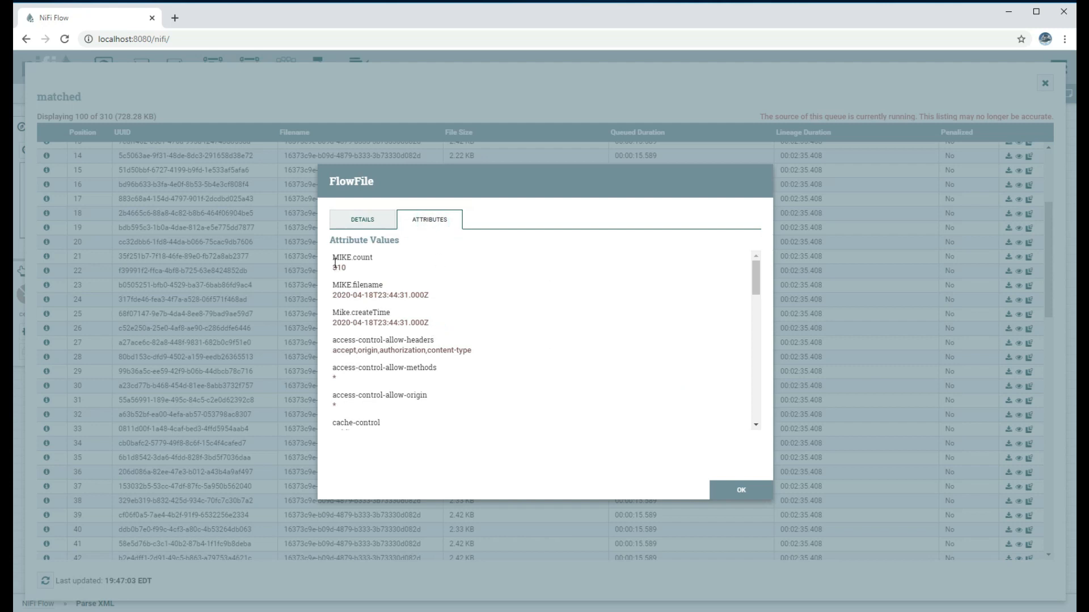
pyautogui.moveTo(333, 259); pyautogui.dragTo(431, 298)
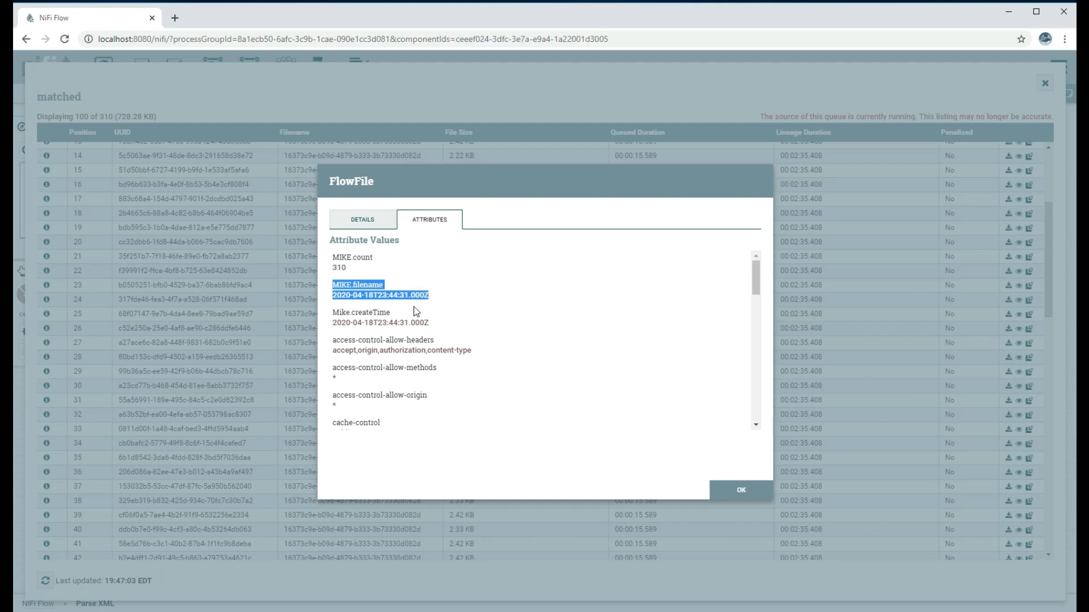
pyautogui.moveTo(333, 311); pyautogui.dragTo(433, 324)
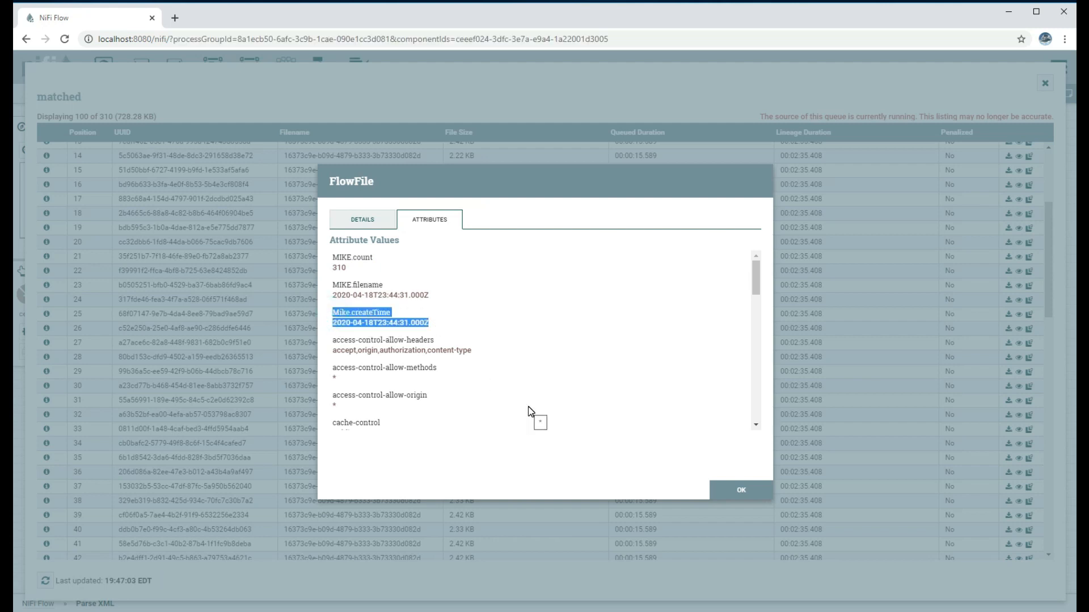
pyautogui.click(370, 223)
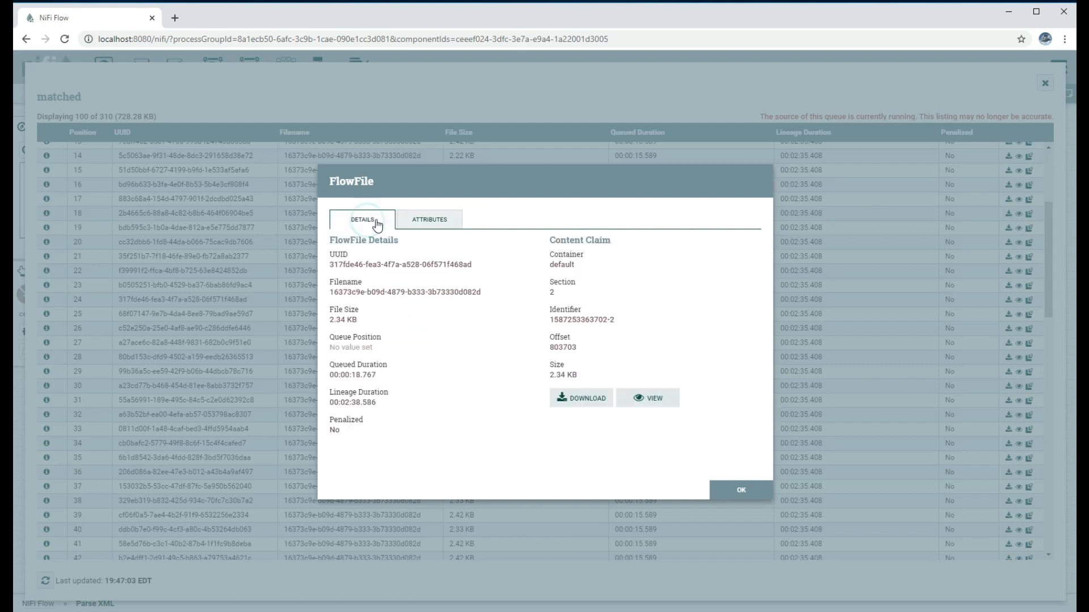
pyautogui.click(656, 409)
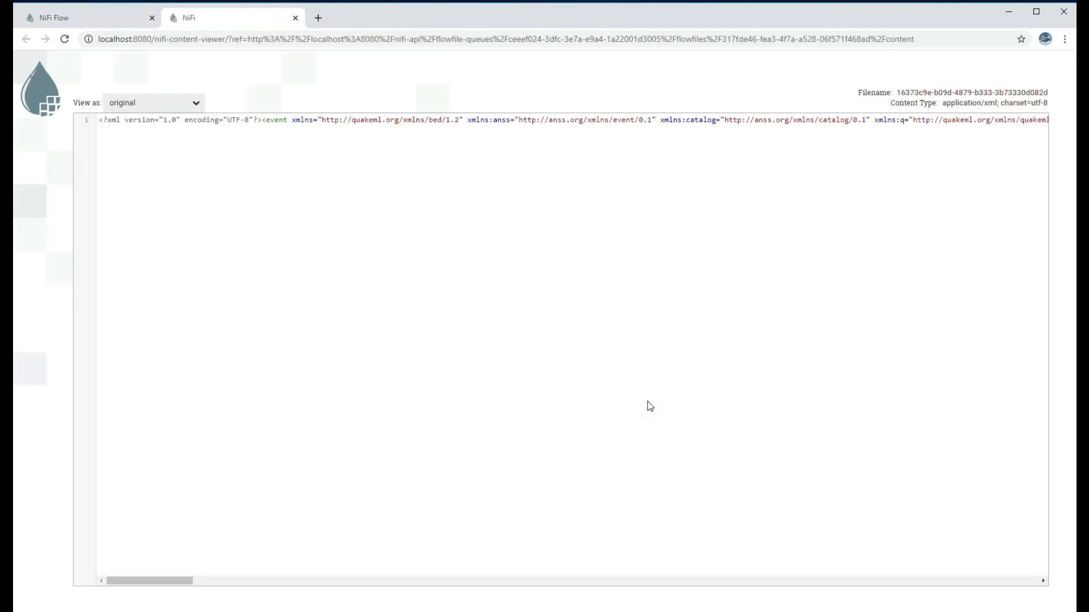
# Compare the event's XML line with the Word copy's marked time, longitude, latitude and mag, then close the viewer
pyautogui.tripleClick(274, 120)
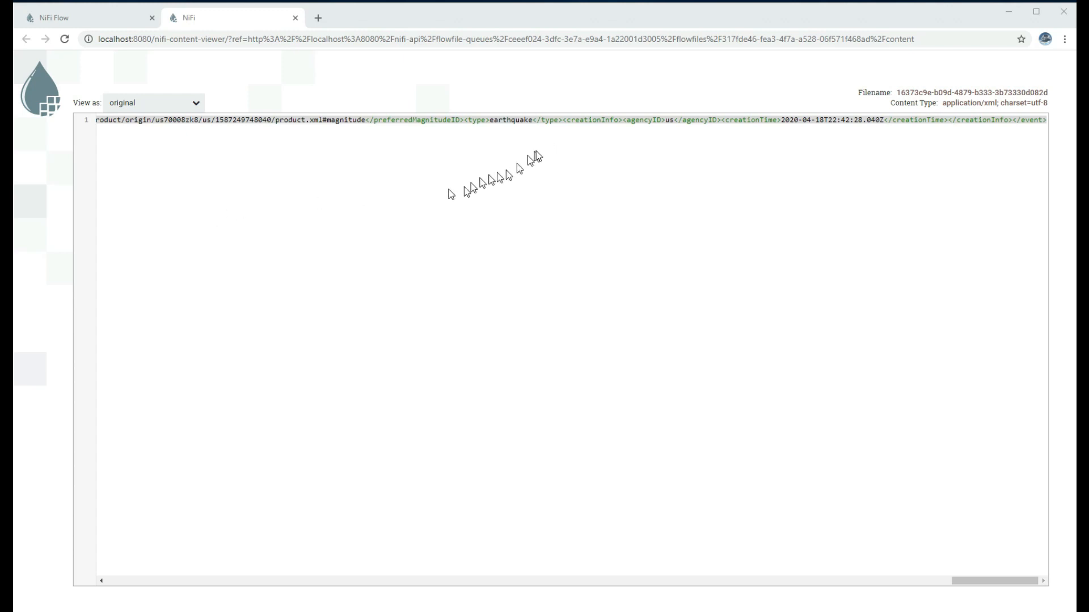
pyautogui.moveTo(1075, 107); pyautogui.dragTo(585, 64)
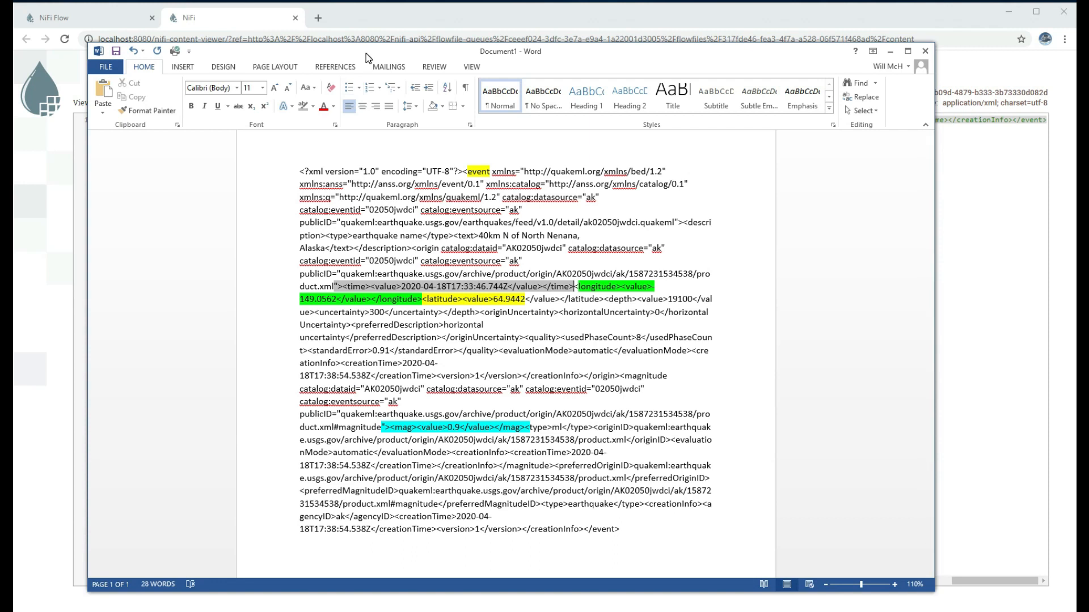
pyautogui.moveTo(360, 51); pyautogui.dragTo(1088, 168)
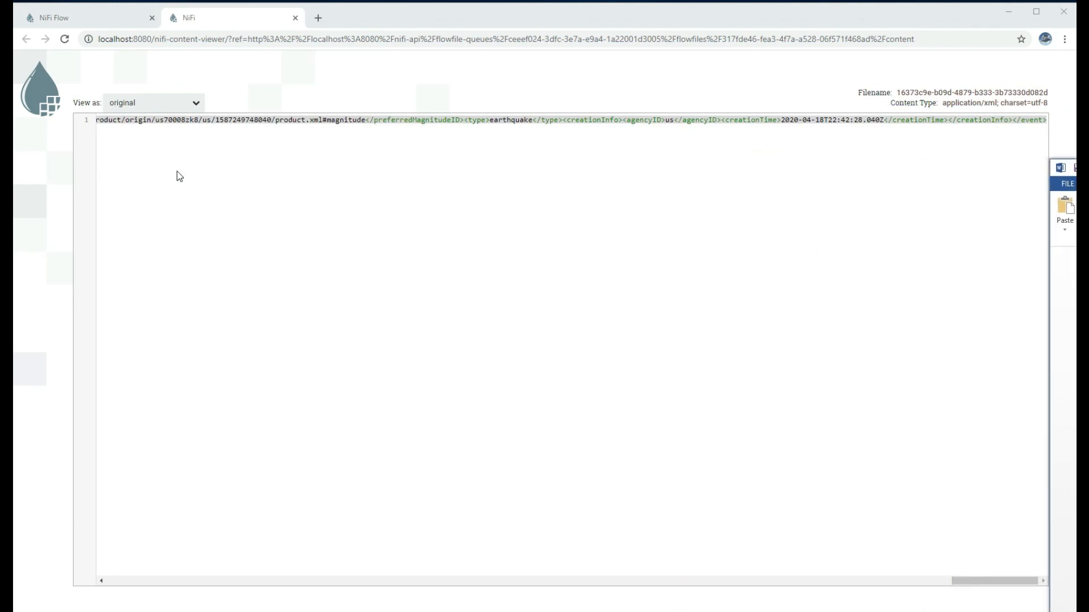
pyautogui.click(793, 188)
pyautogui.click(295, 18)
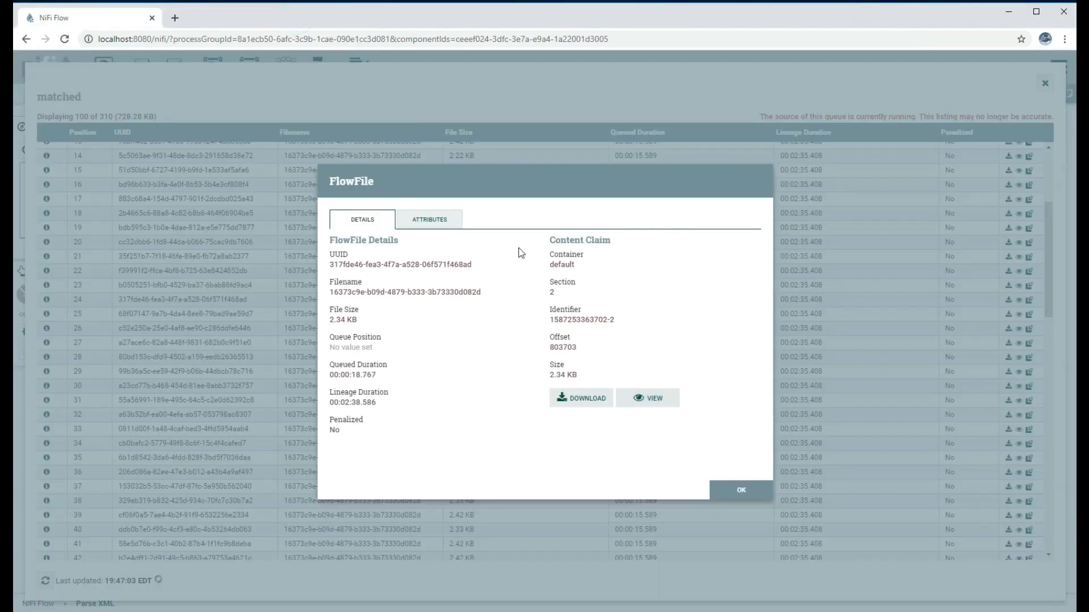
# Close the flowfile details and matched listing, review Get Quake event info's settings, and start it
pyautogui.click(427, 221)
pyautogui.click(737, 491)
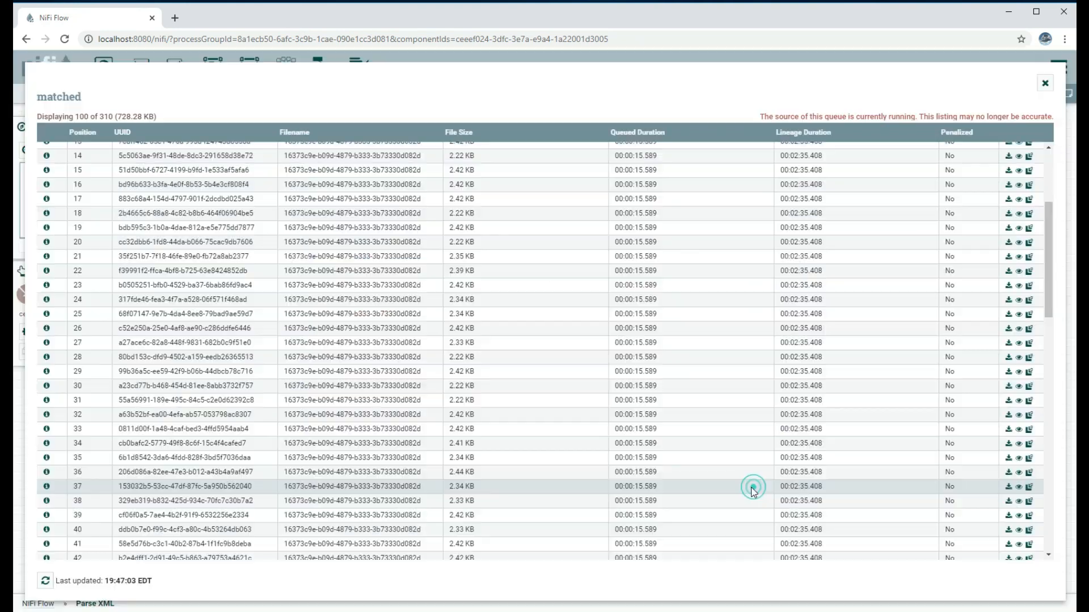
pyautogui.click(1044, 84)
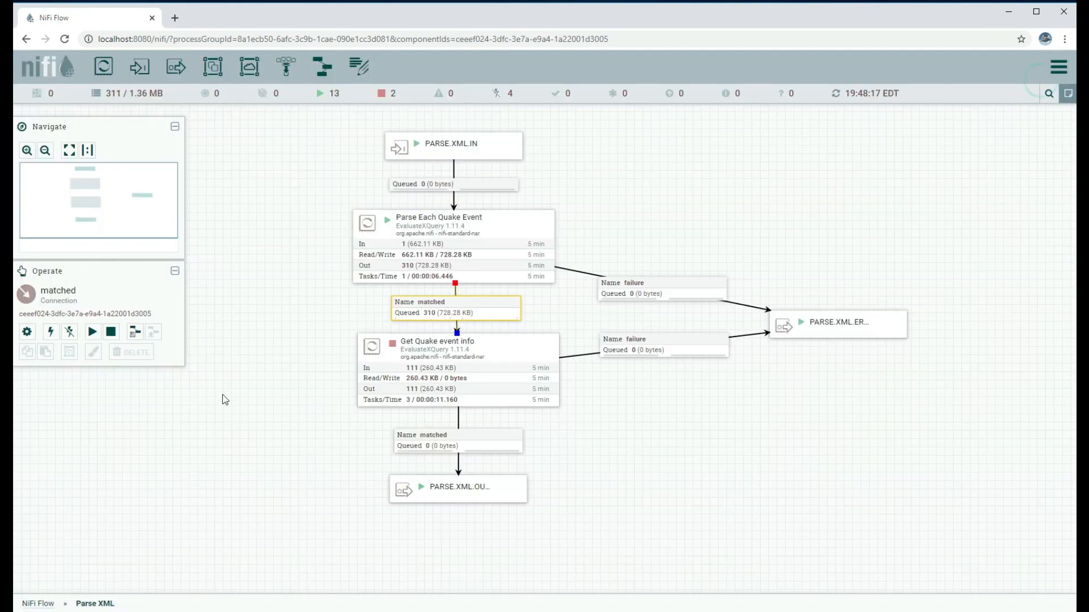
pyautogui.rightClick(398, 352)
pyautogui.click(424, 360)
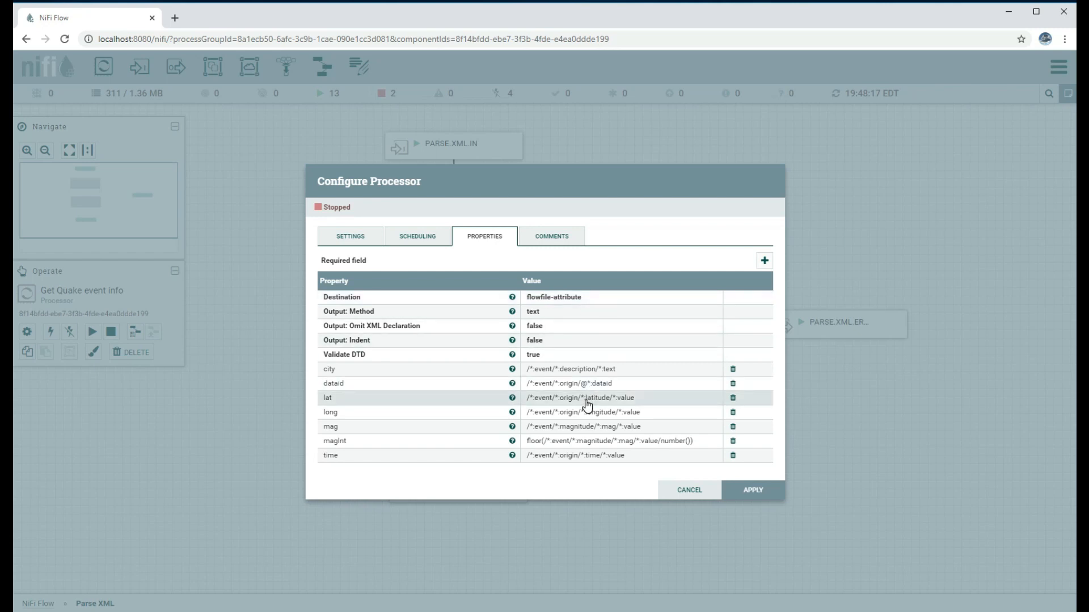
pyautogui.click(706, 493)
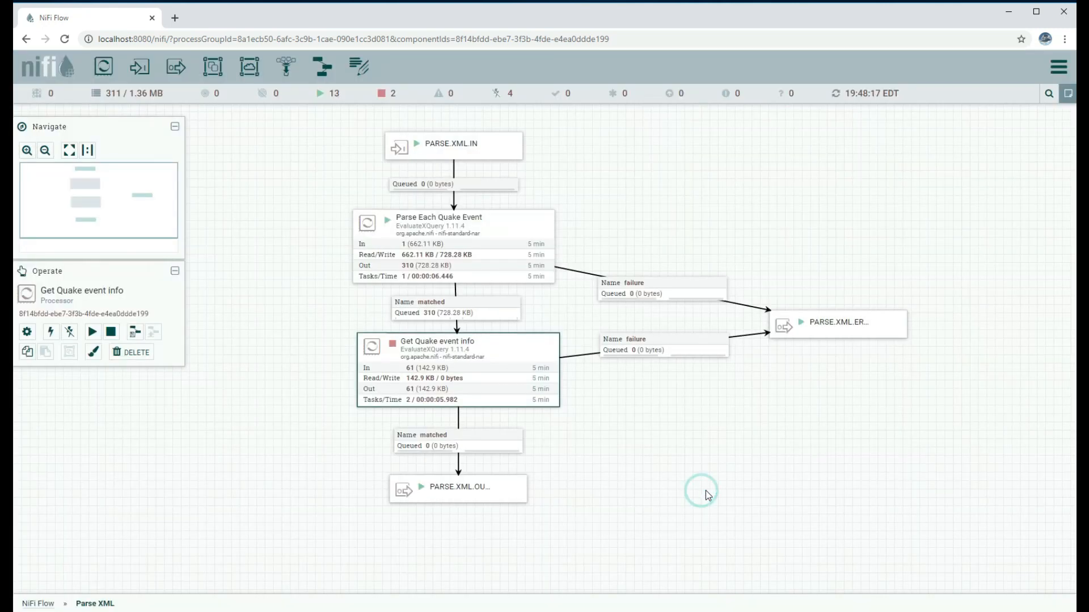
pyautogui.click(402, 356)
pyautogui.click(92, 334)
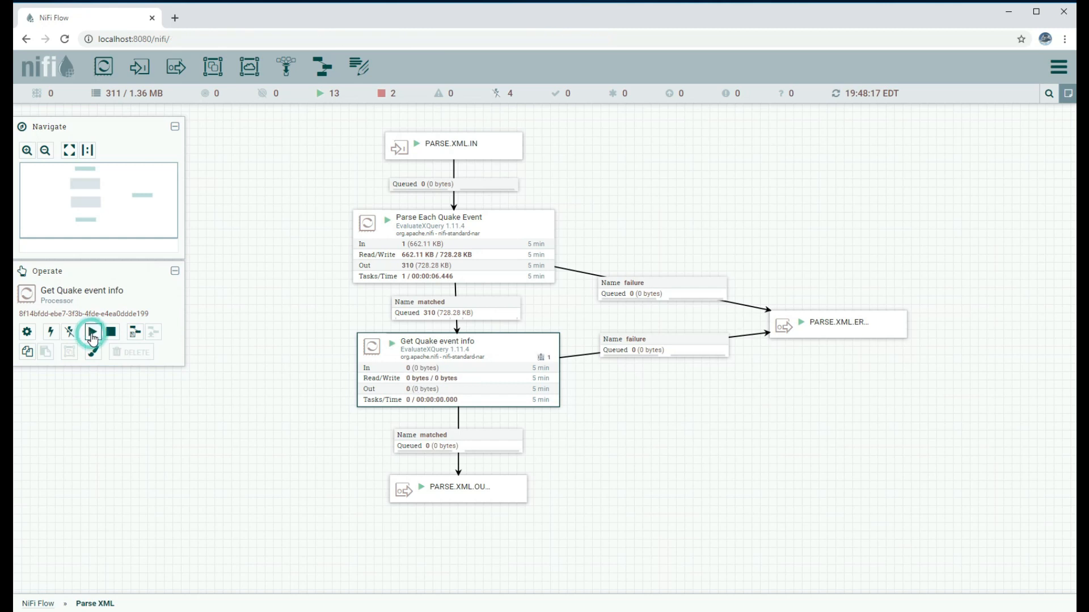
# Refresh the canvas until all 310 events pass through, then go back to NiFi Flow
pyautogui.rightClick(212, 297)
pyautogui.click(227, 296)
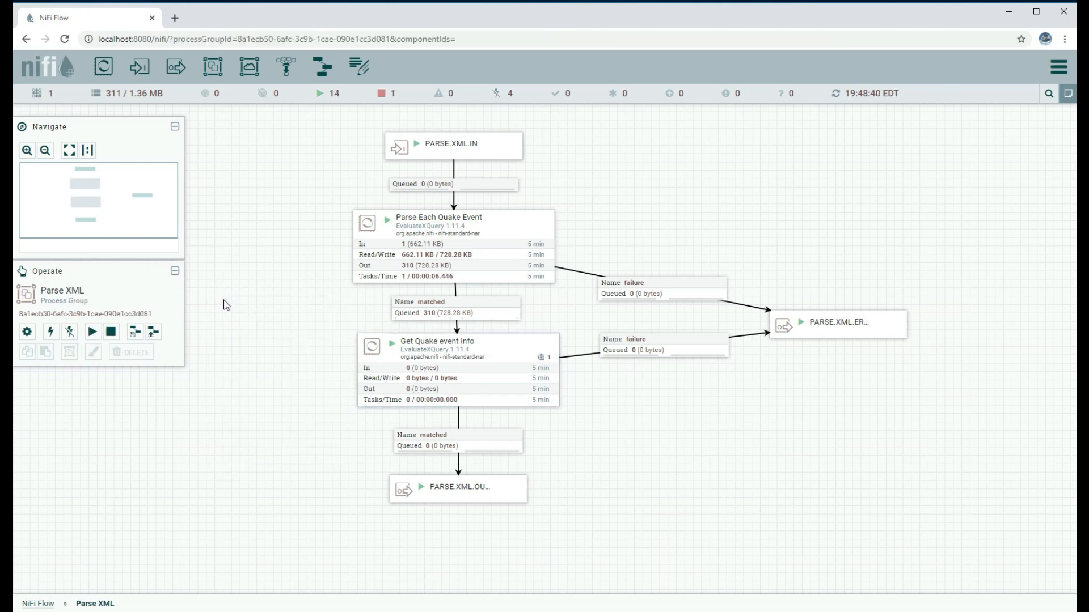
pyautogui.rightClick(231, 303)
pyautogui.click(246, 309)
pyautogui.rightClick(258, 309)
pyautogui.click(271, 314)
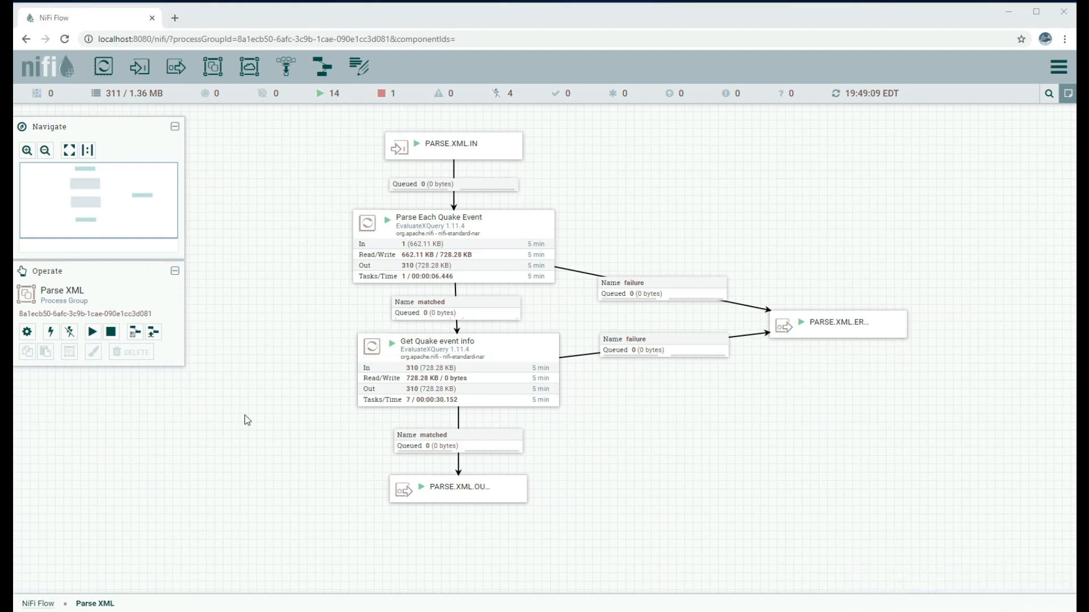
pyautogui.click(38, 603)
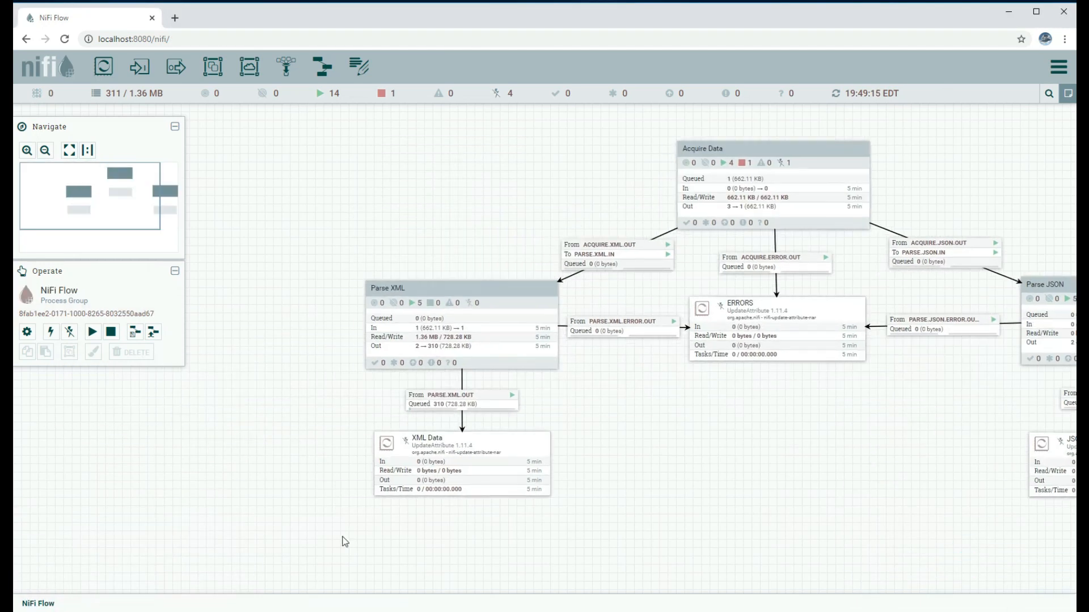
# List PARSE.XML.OUT's 310 flowfiles and check the fifth event's city, lat 35.9616667, long -117.3646667, mag 1.67
pyautogui.click(446, 406)
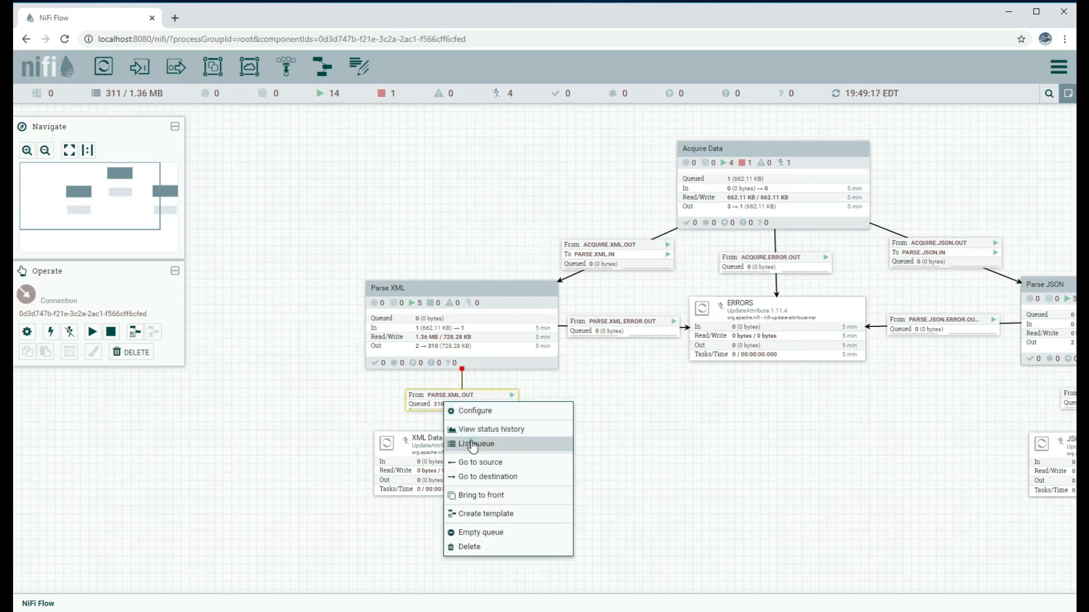
pyautogui.click(472, 444)
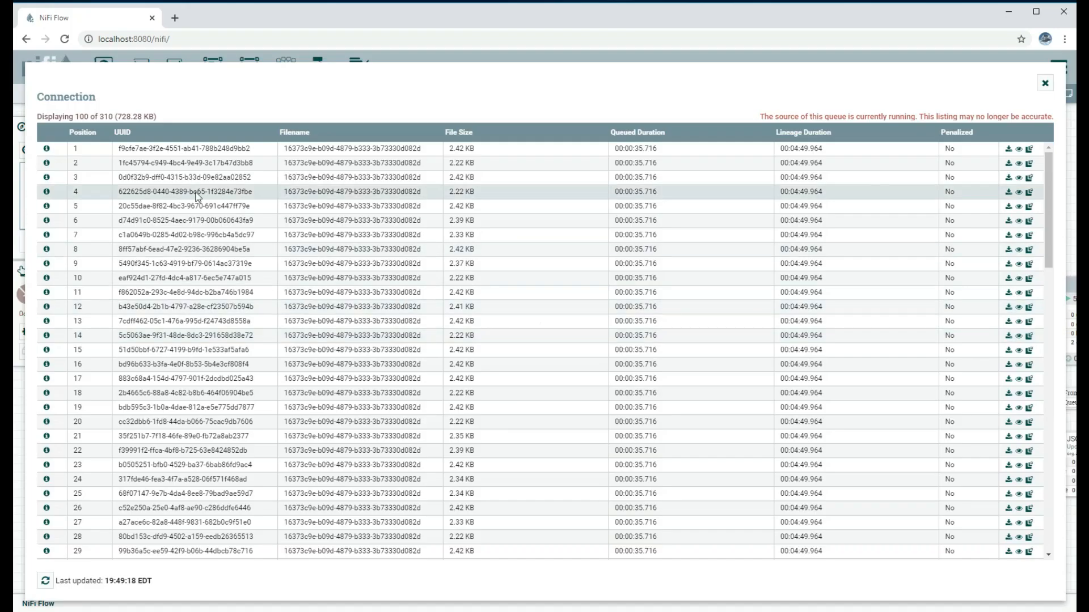
pyautogui.click(47, 207)
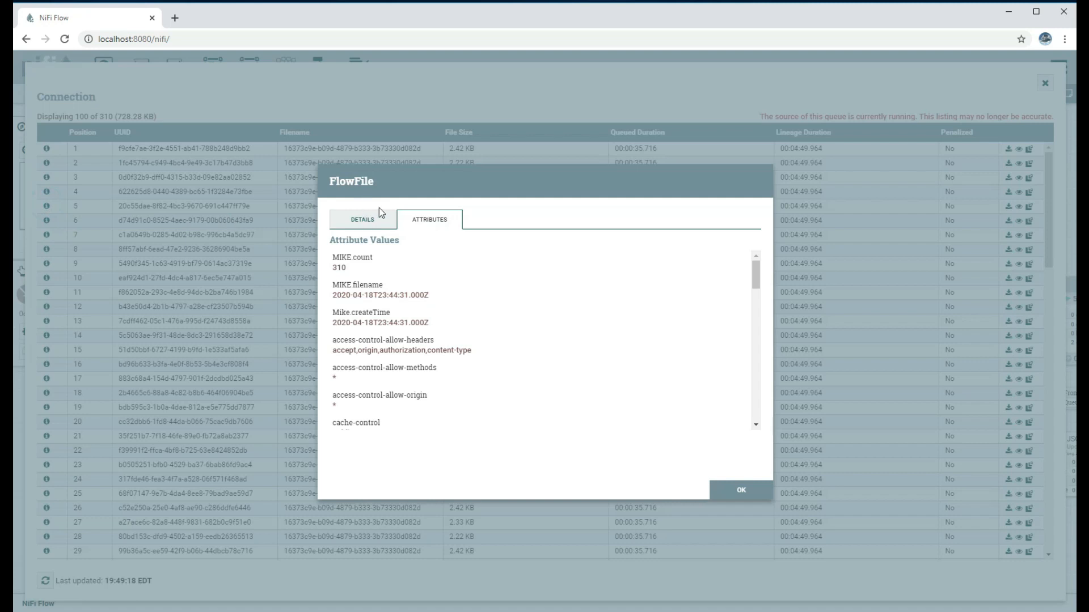
pyautogui.click(358, 225)
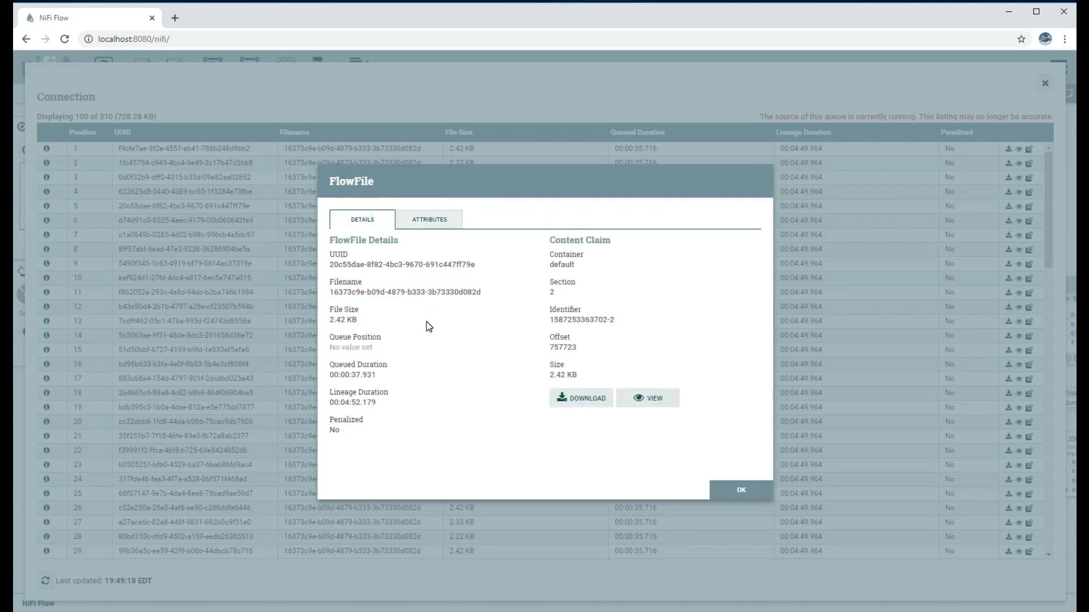
pyautogui.click(442, 224)
pyautogui.scroll(-5, 460, 365)
pyautogui.moveTo(334, 269); pyautogui.dragTo(442, 288)
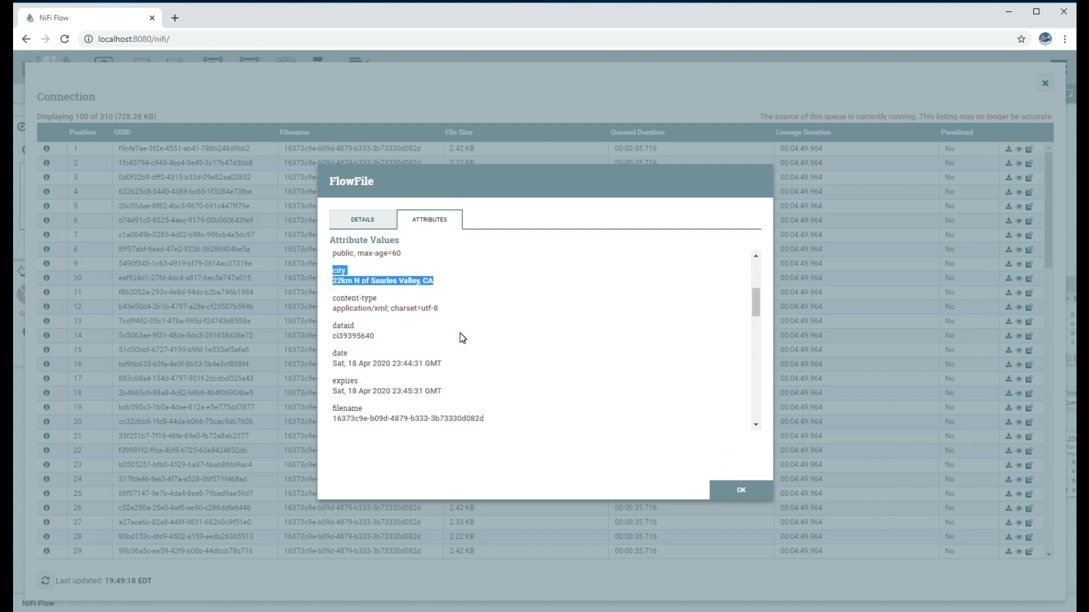
pyautogui.scroll(-4, 460, 333)
pyautogui.scroll(-3, 460, 334)
pyautogui.moveTo(333, 305); pyautogui.dragTo(390, 365)
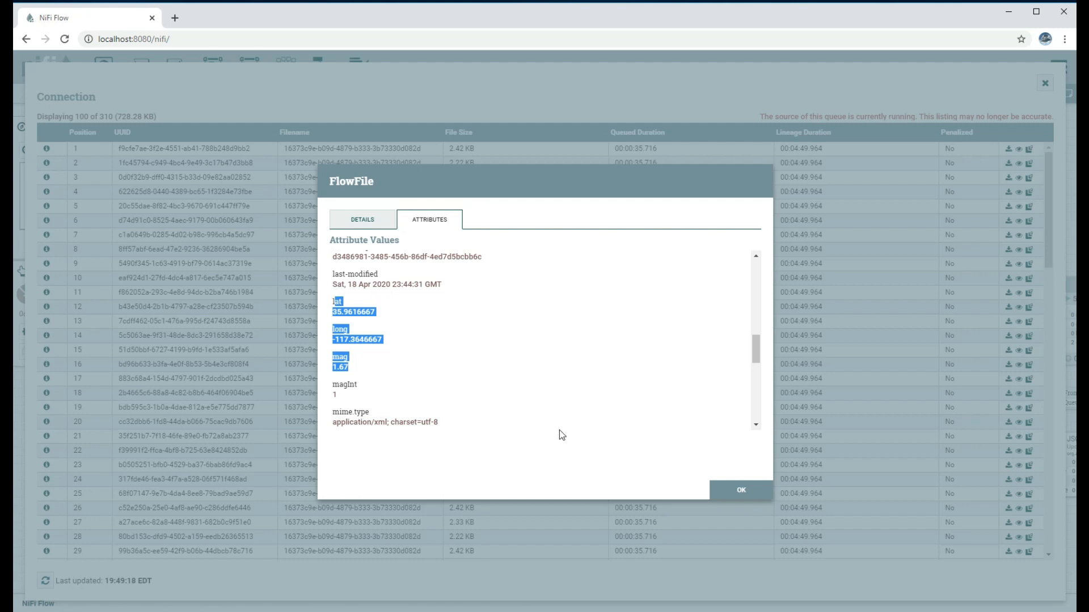
pyautogui.click(734, 488)
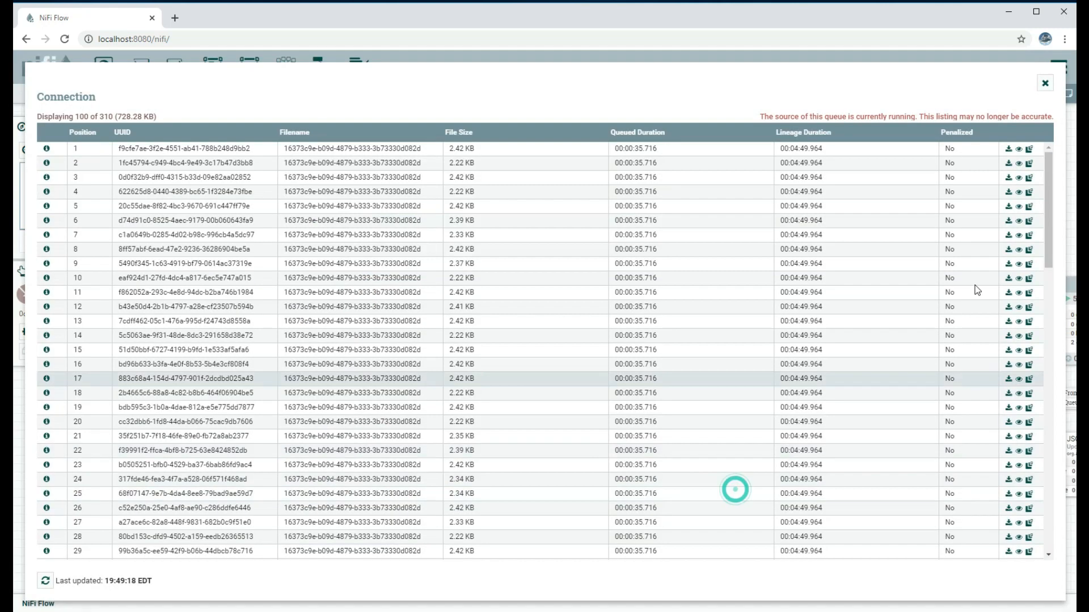
pyautogui.click(1045, 82)
# Stop the SplitJson and JoltTransformJSON processors inside the Parse JSON group
pyautogui.click(414, 314)
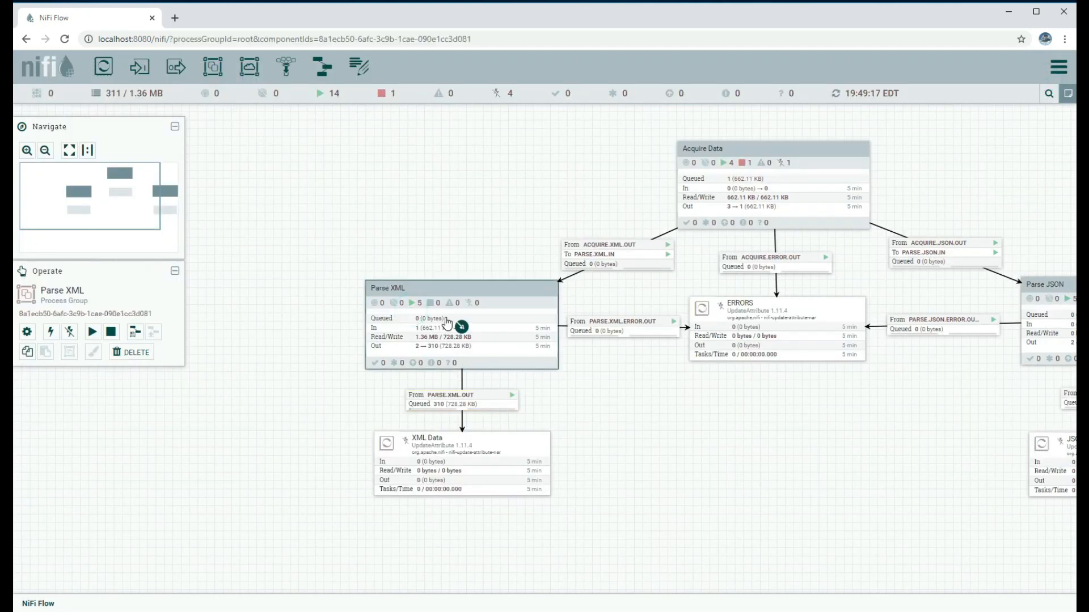
pyautogui.moveTo(767, 440); pyautogui.dragTo(540, 469)
pyautogui.doubleClick(803, 357)
pyautogui.click(439, 295)
pyautogui.click(111, 332)
pyautogui.click(440, 436)
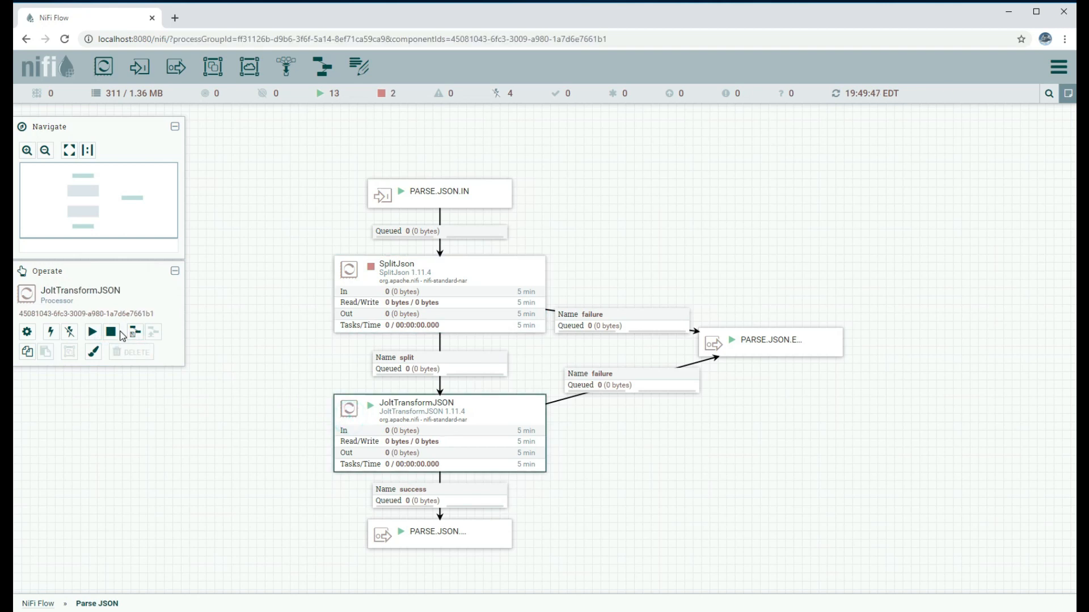
pyautogui.click(112, 331)
pyautogui.click(38, 604)
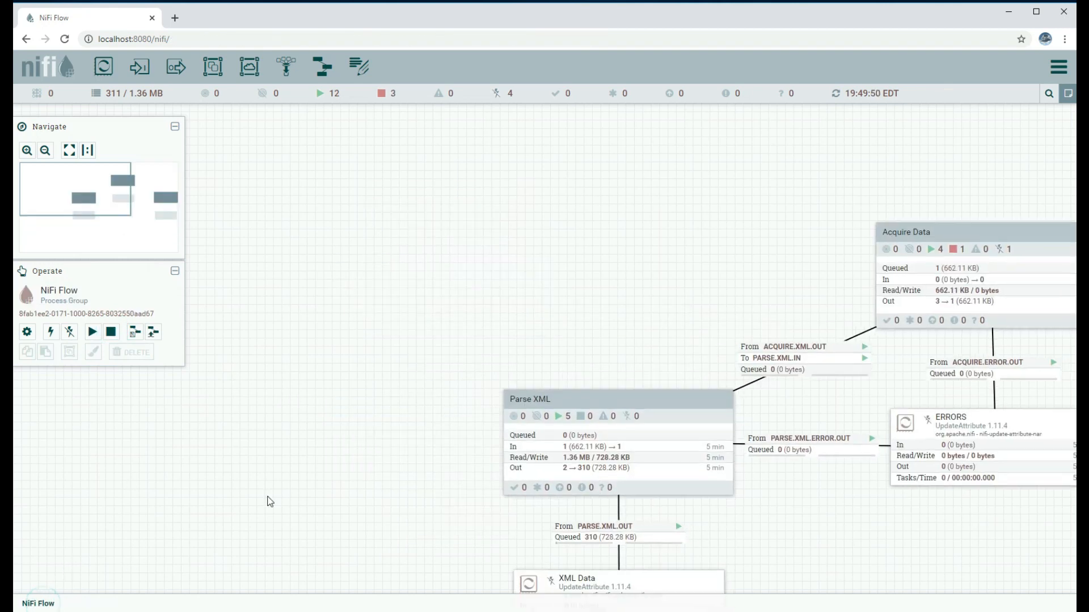
# Review Transform XML> JSON's ./test.xslt configuration in Acquire Data and start the processor
pyautogui.doubleClick(458, 235)
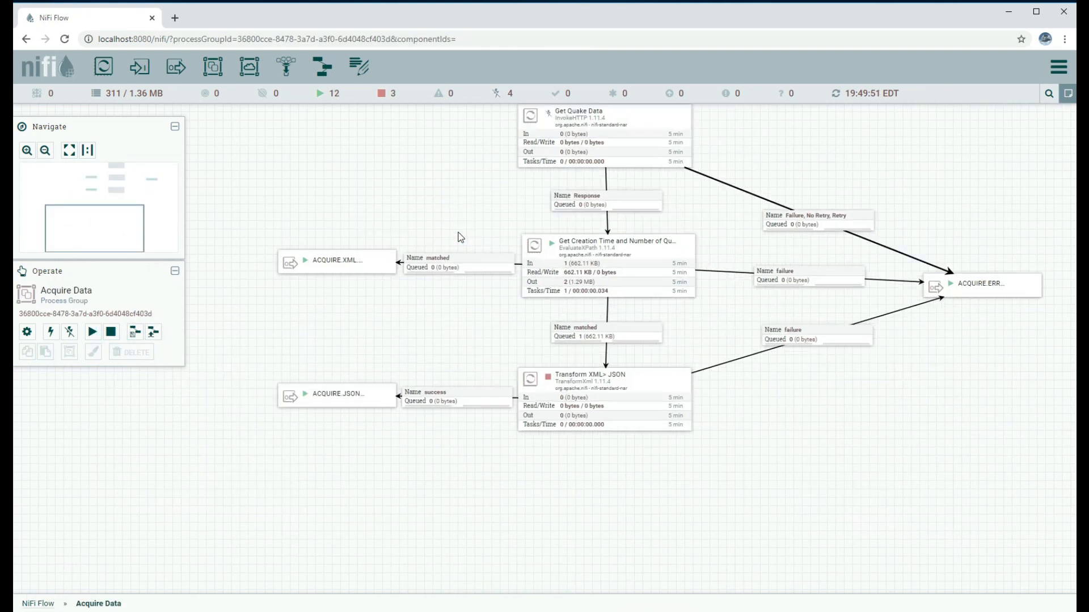
pyautogui.click(535, 414)
pyautogui.rightClick(540, 393)
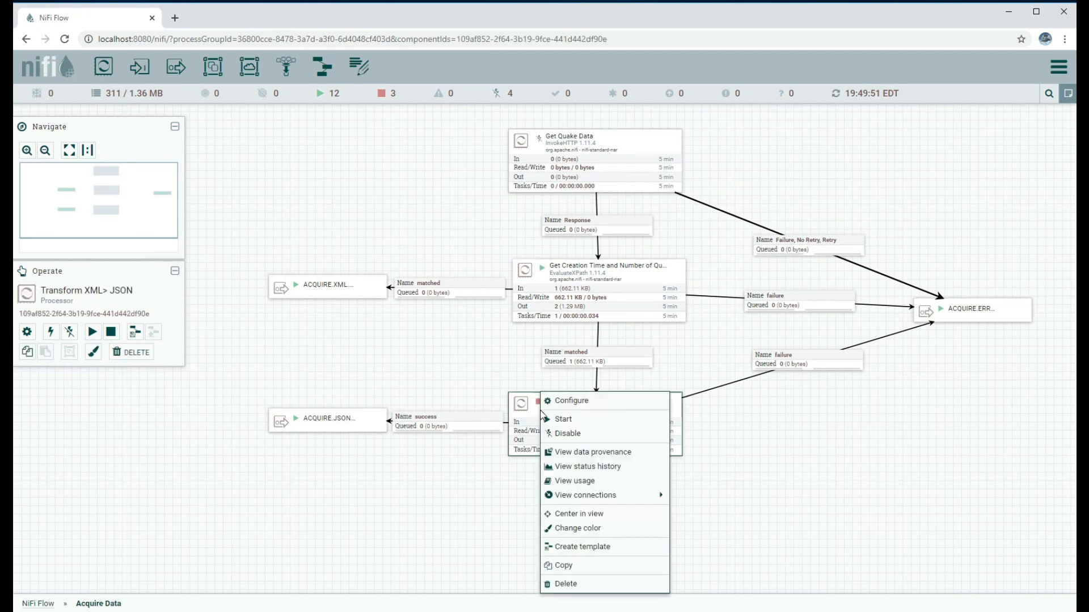
pyautogui.click(570, 402)
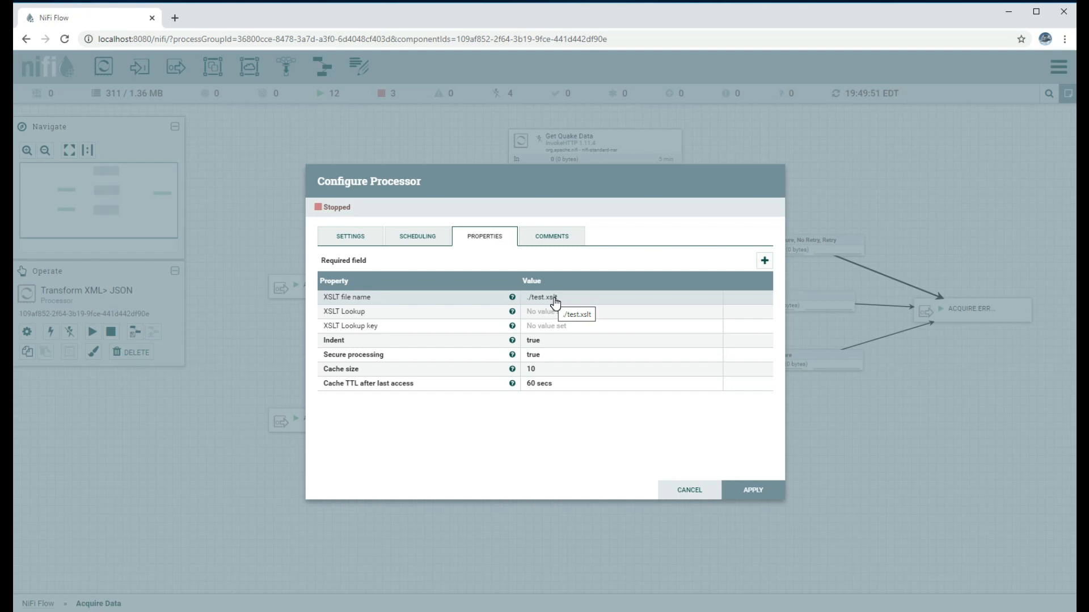
pyautogui.click(692, 489)
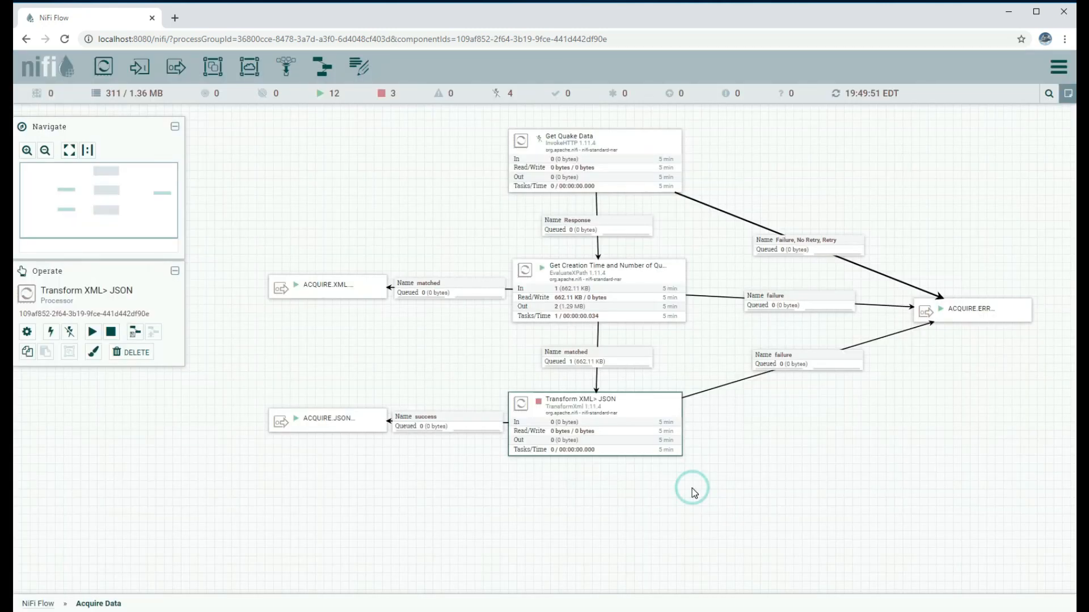
pyautogui.click(91, 333)
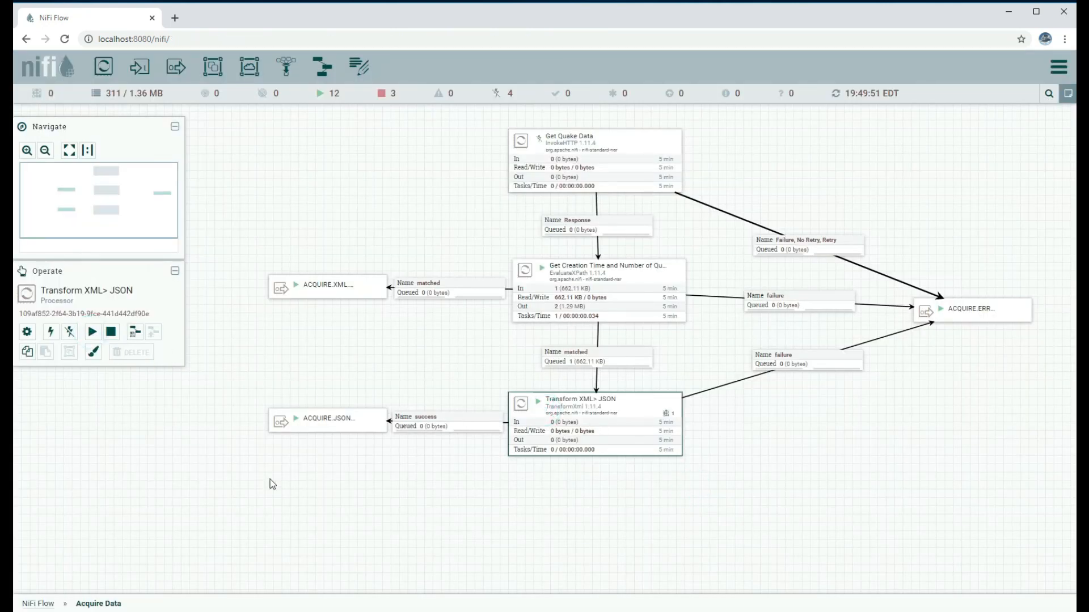
pyautogui.click(37, 603)
# Start SplitJson, refresh to see 311 split flowfiles (547.46 KB), and list the split queue
pyautogui.doubleClick(865, 340)
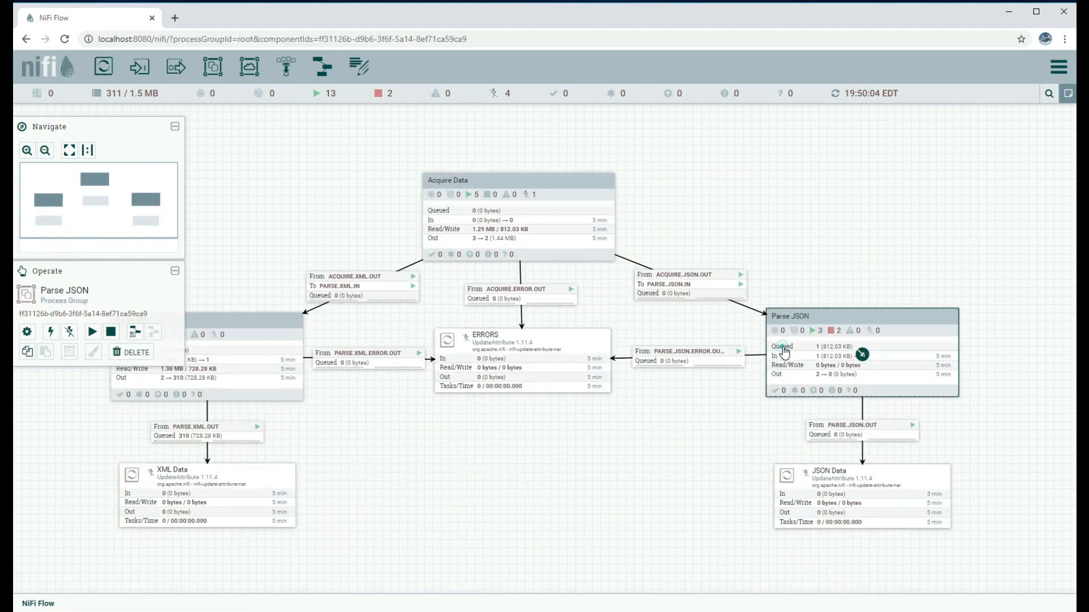
pyautogui.click(452, 275)
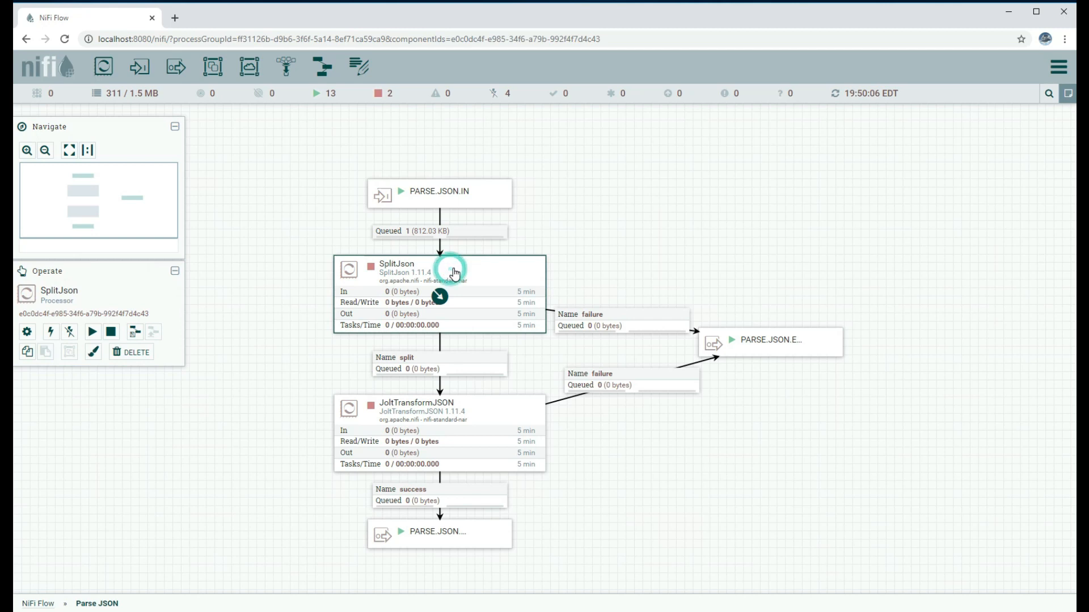
pyautogui.click(92, 332)
pyautogui.rightClick(665, 216)
pyautogui.click(680, 225)
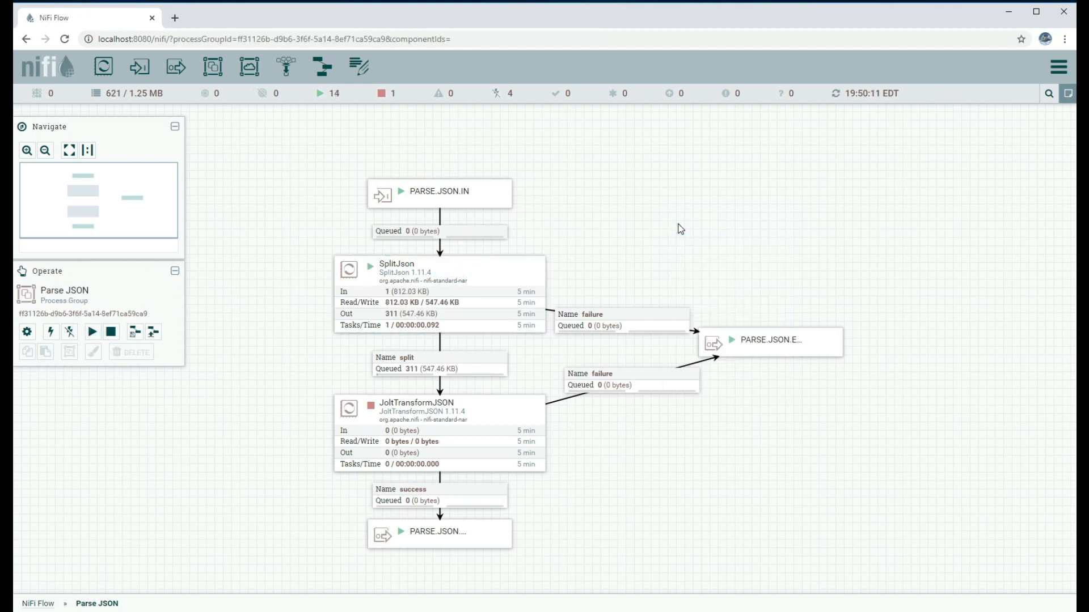
pyautogui.moveTo(661, 481); pyautogui.dragTo(704, 372)
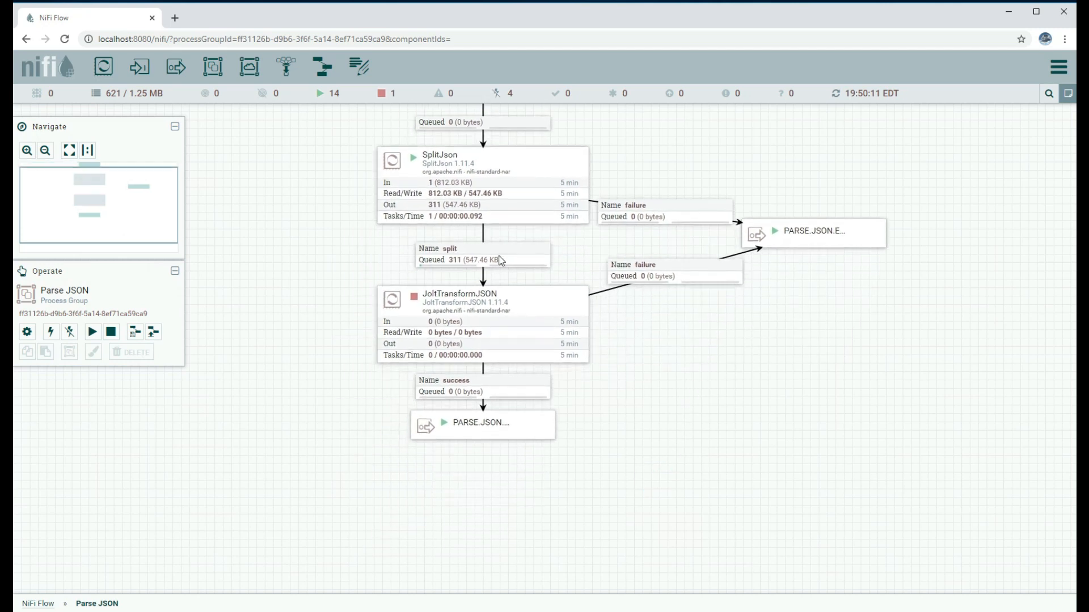
pyautogui.rightClick(495, 254)
pyautogui.click(525, 297)
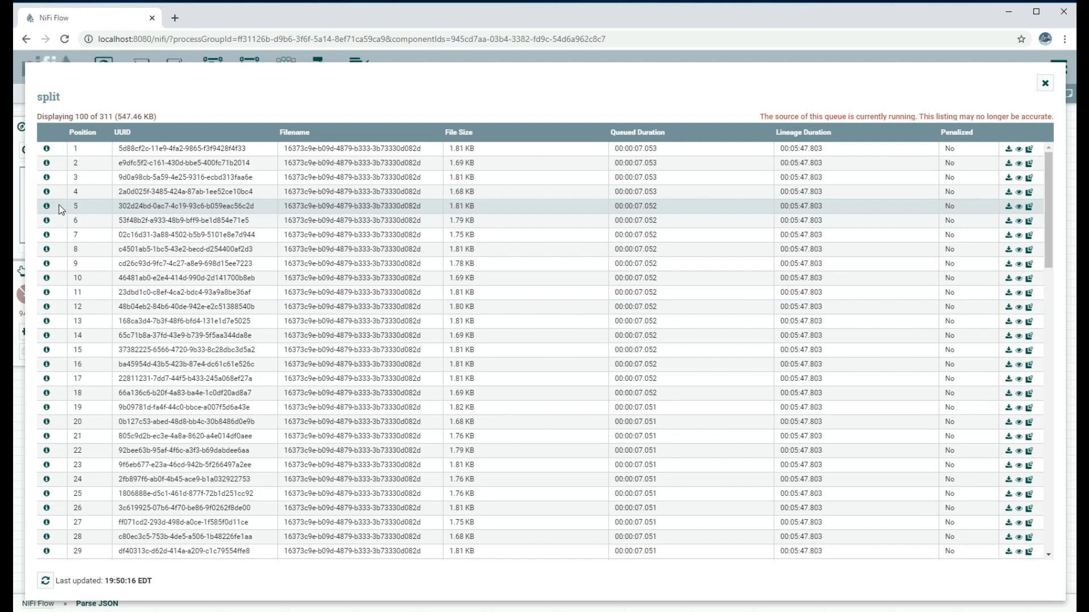
# View the fifth split flowfile's JSON, a single quake event with eventid 39395640
pyautogui.click(47, 206)
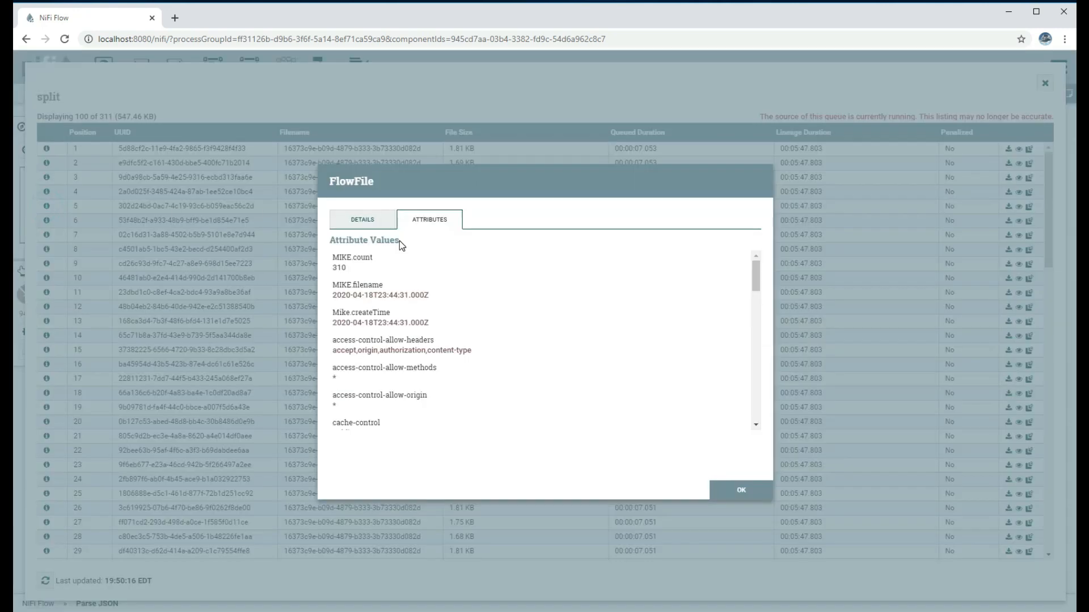
pyautogui.click(357, 219)
pyautogui.click(652, 400)
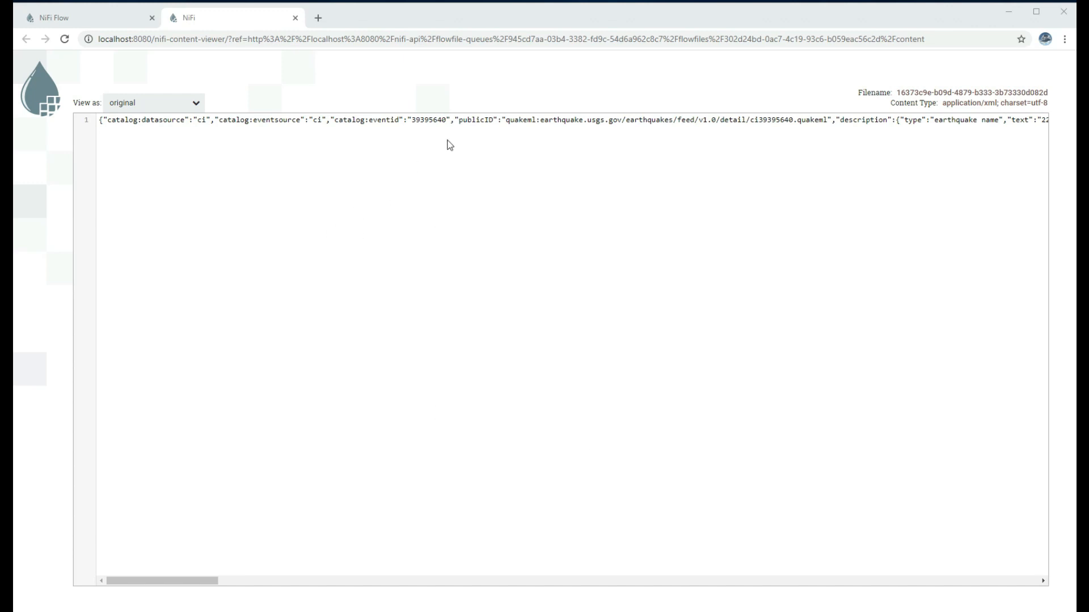
# Select the JSON line and bring the Word document with the pasted JSON over the viewer
pyautogui.tripleClick(503, 121)
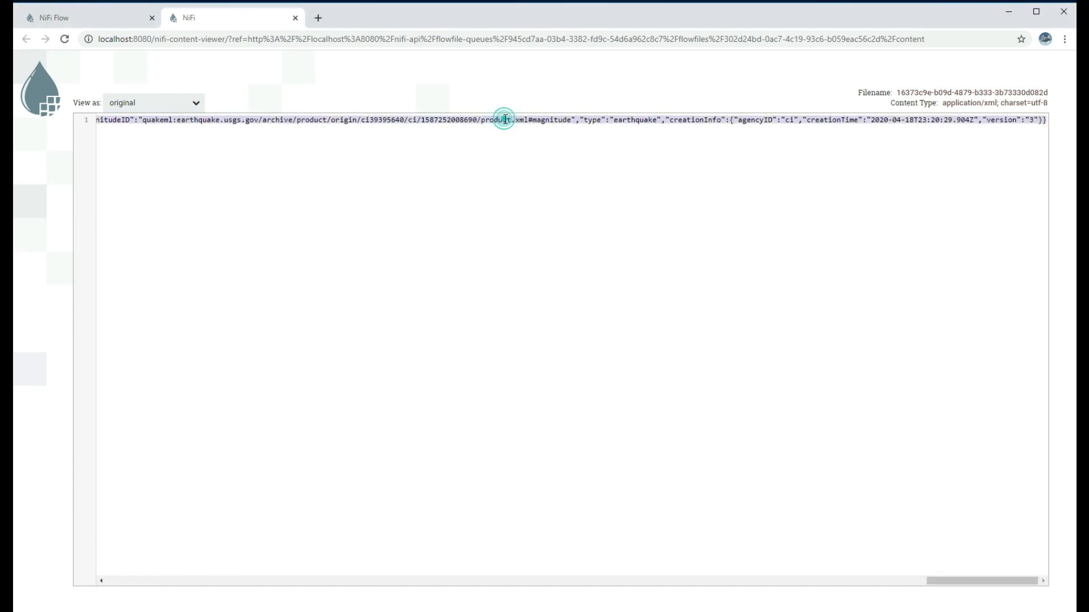
pyautogui.hotkey('alt', 'Tab')
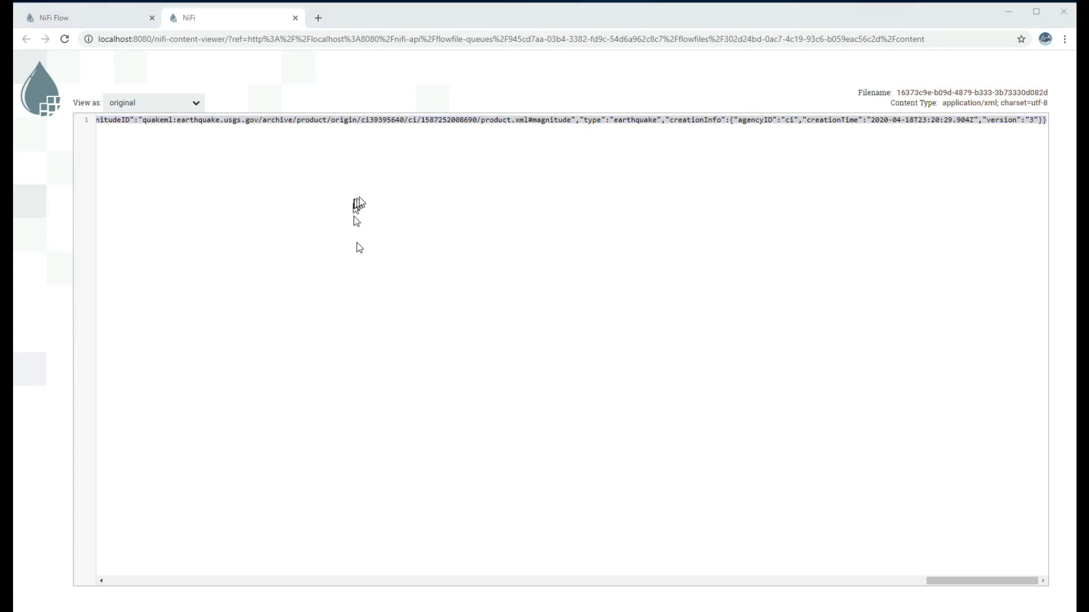
pyautogui.moveTo(1075, 176); pyautogui.dragTo(520, 107)
pyautogui.scroll(1, 515, 237)
# Delete the blank paragraphs above the pasted earthquake JSON in Word
pyautogui.moveTo(489, 216); pyautogui.dragTo(462, 243)
pyautogui.press('Delete')
pyautogui.press('Return')
pyautogui.press('Return')
pyautogui.press('Return')
pyautogui.press('Delete')
pyautogui.moveTo(453, 206); pyautogui.dragTo(459, 243)
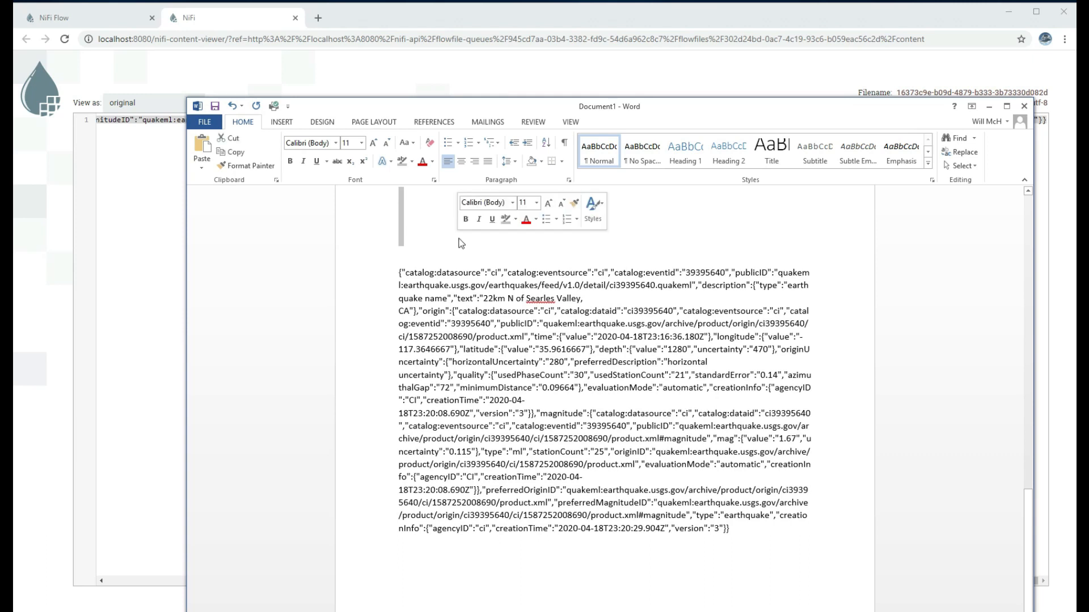
# Clear the remaining blank lines, drag Word off to the right, and bring Chrome forward
pyautogui.press('Delete')
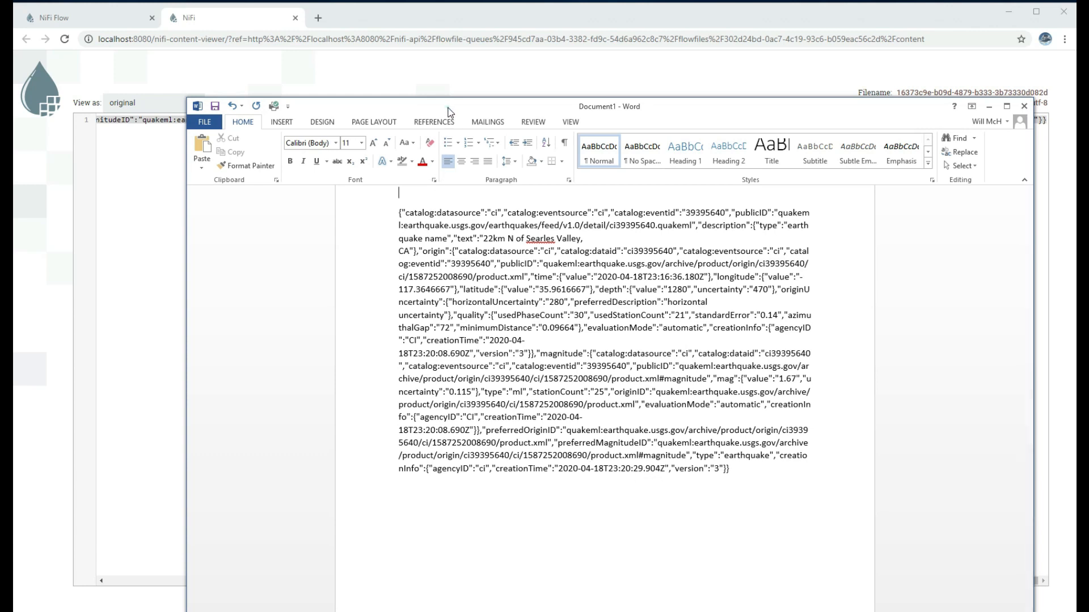
pyautogui.moveTo(447, 107); pyautogui.dragTo(1088, 212)
pyautogui.click(928, 173)
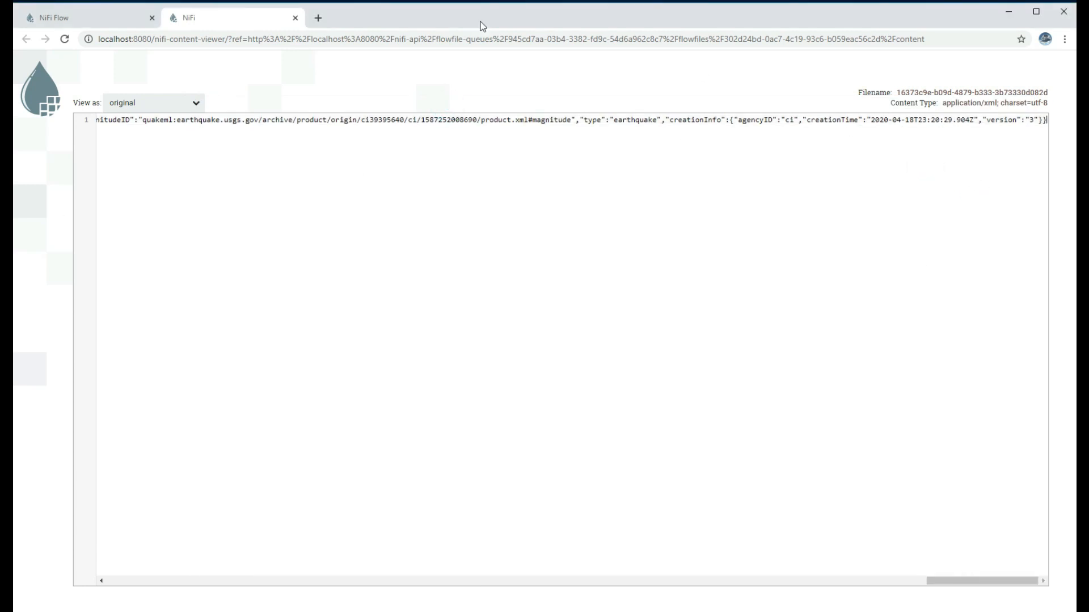
# Close the content viewer, the flowfile details and the queue listing to return to the flow
pyautogui.click(295, 18)
pyautogui.click(738, 490)
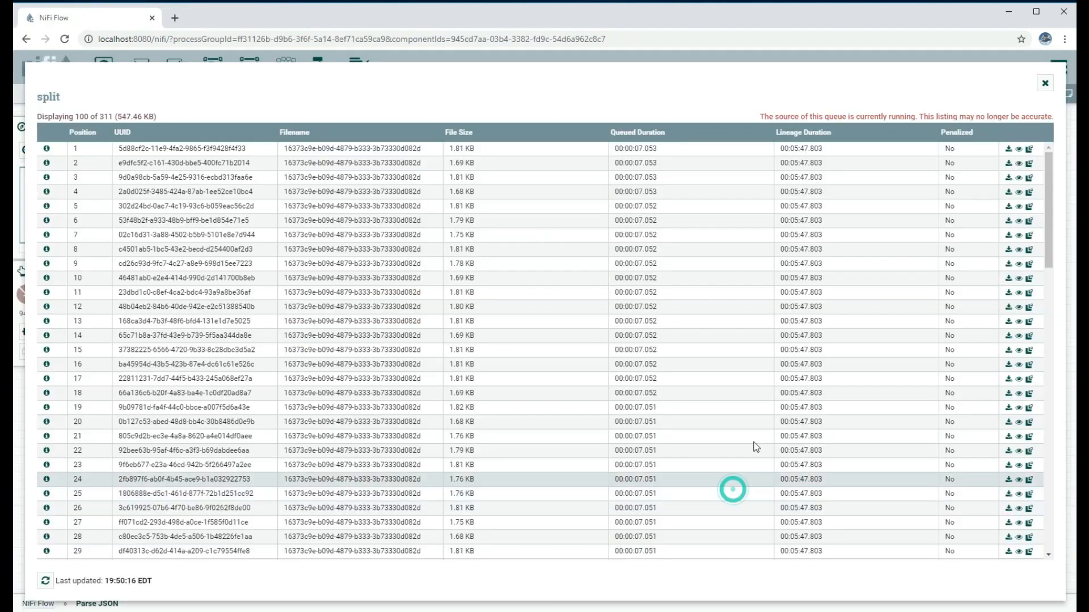
pyautogui.click(1044, 84)
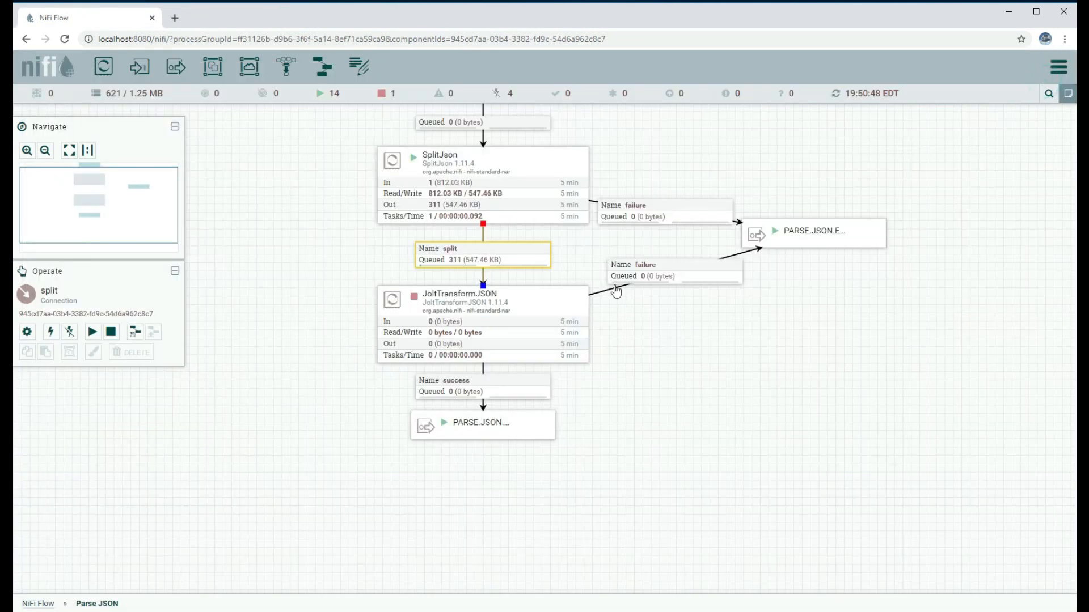
# Read JoltTransformJSON's Jolt Specification that flattens mag, then cancel without changes
pyautogui.rightClick(456, 315)
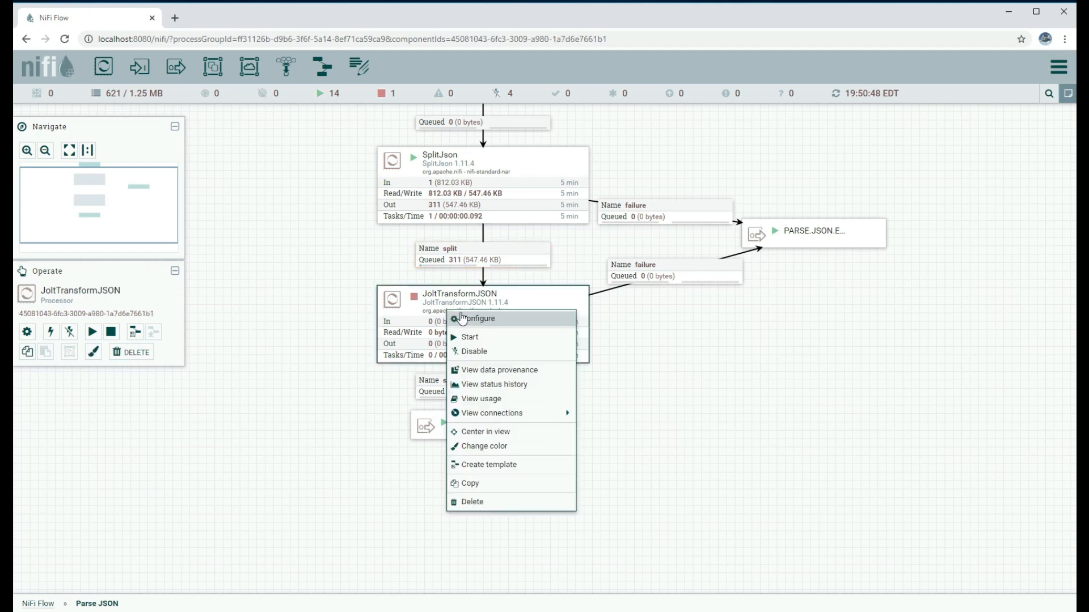
pyautogui.click(463, 319)
pyautogui.click(566, 342)
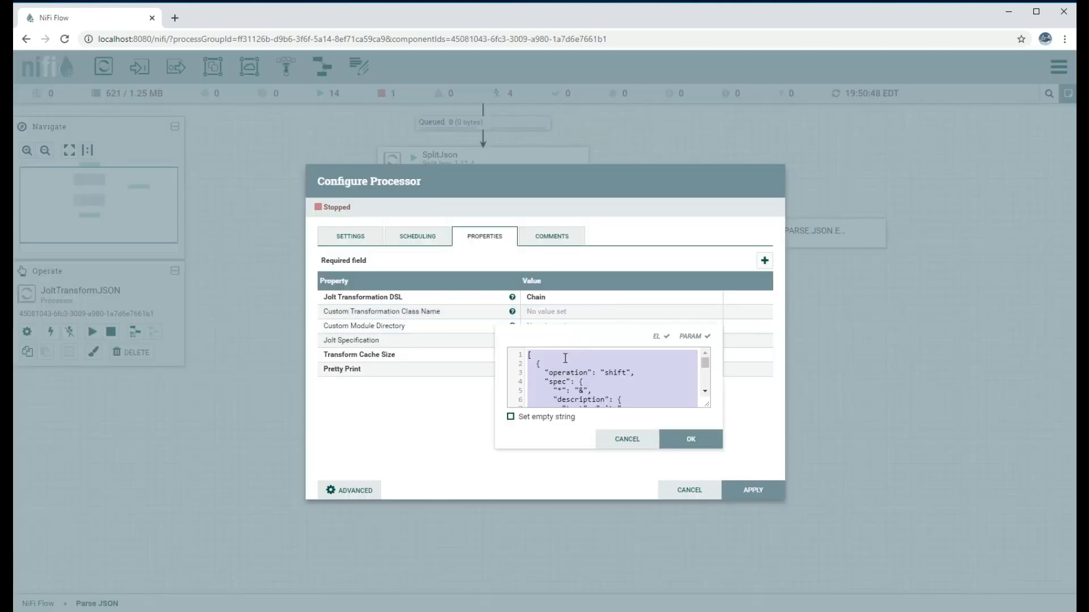
pyautogui.scroll(-2, 599, 387)
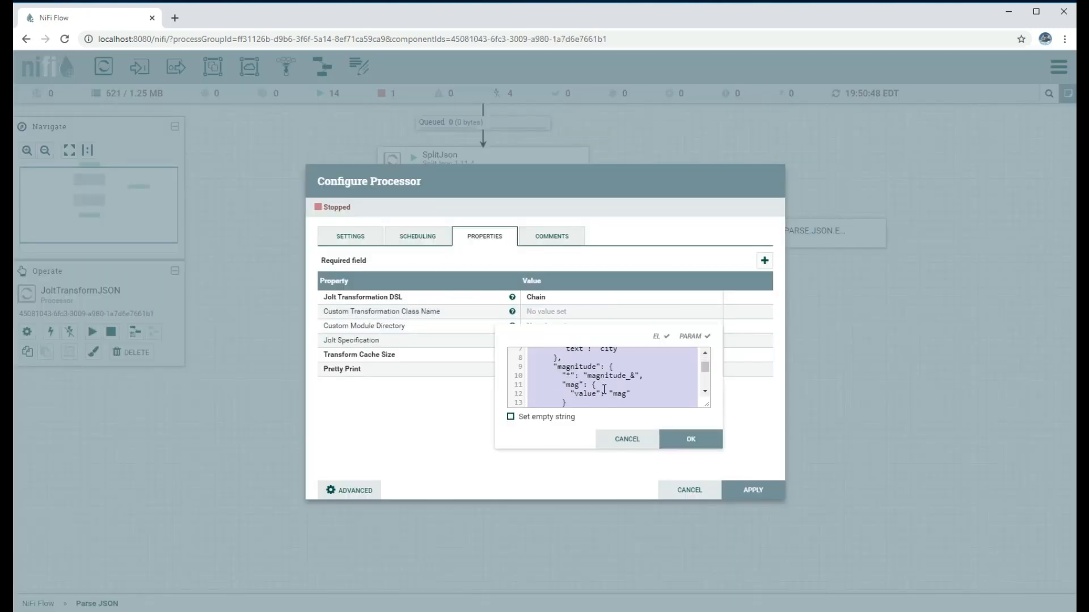
pyautogui.scroll(-3, 593, 390)
pyautogui.click(629, 440)
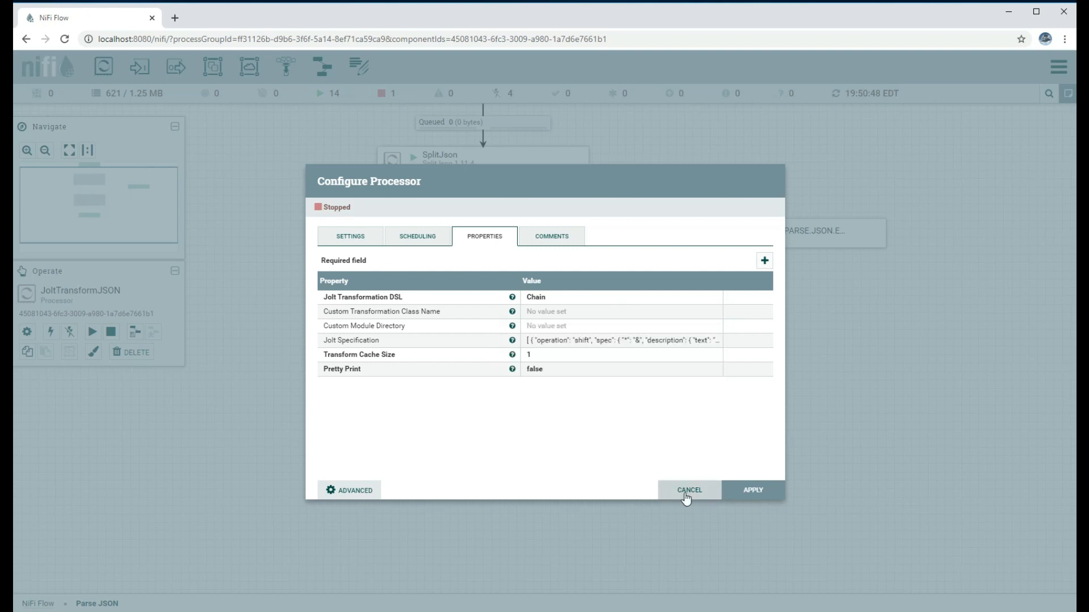
pyautogui.click(689, 491)
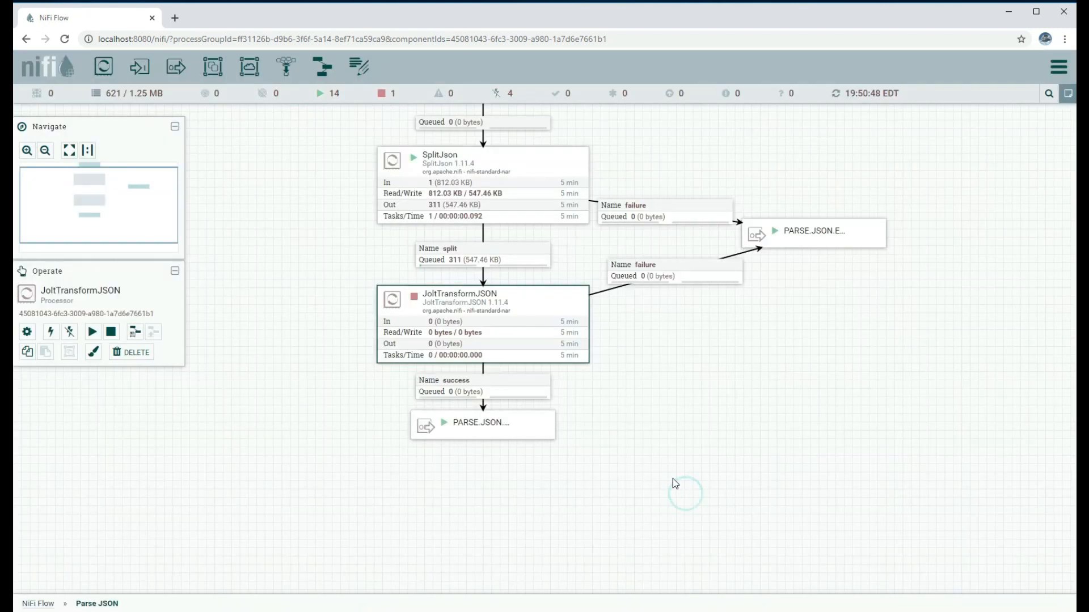
# Start JoltTransformJSON, then view the sixth queued PARSE.JSON.OUT record's transformed JSON content
pyautogui.click(92, 331)
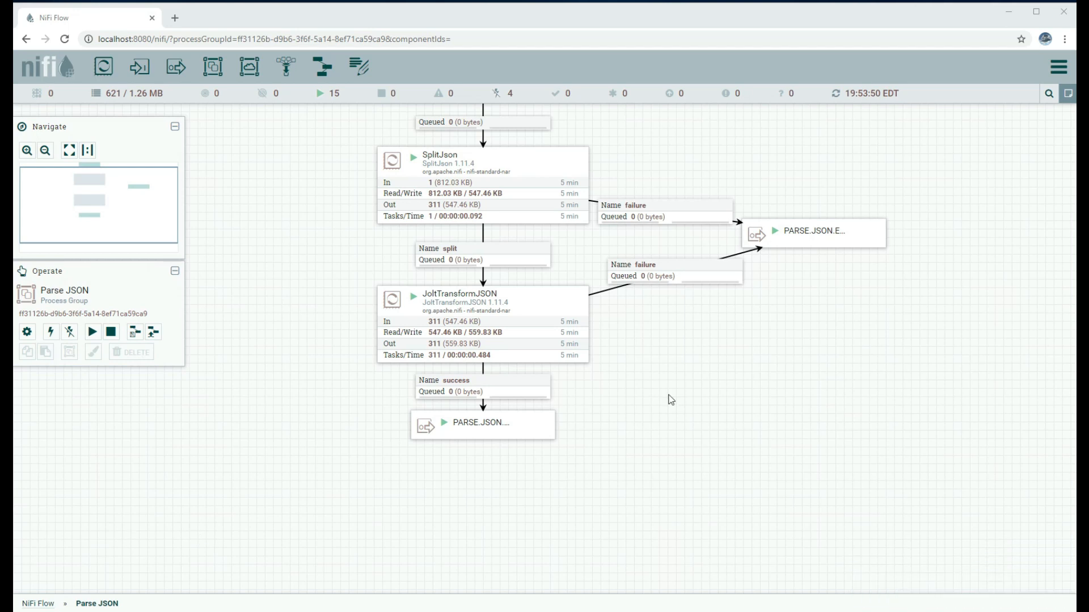
pyautogui.click(45, 595)
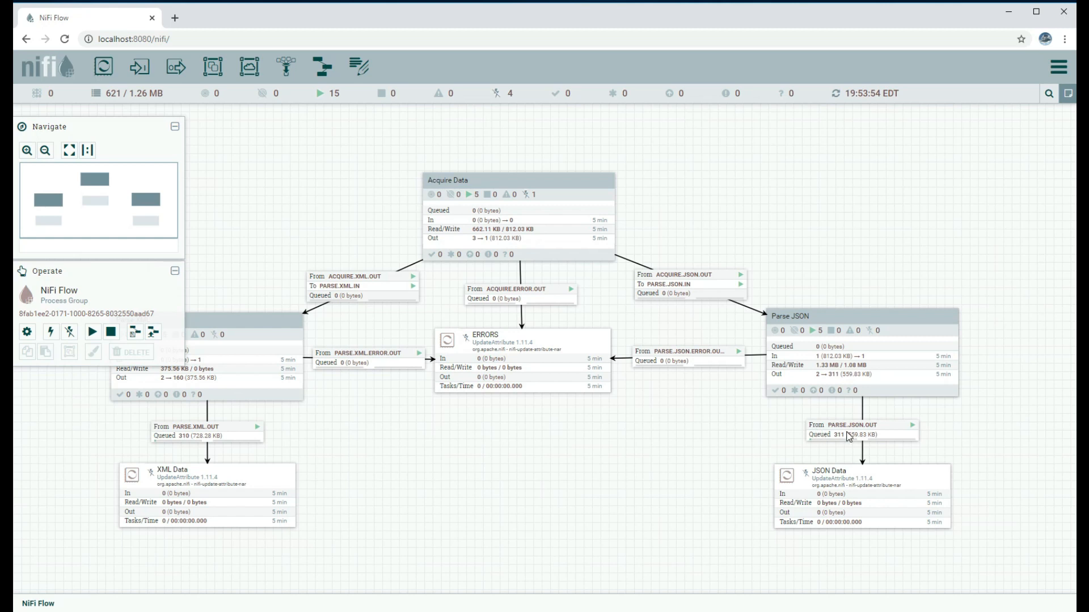
pyautogui.click(842, 436)
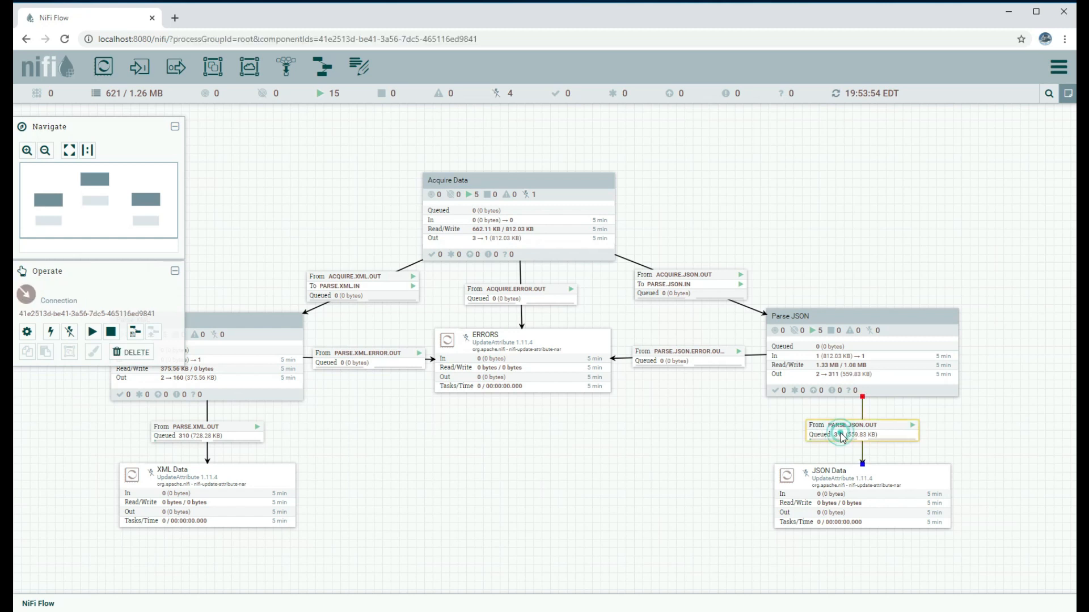
pyautogui.rightClick(842, 435)
pyautogui.click(856, 476)
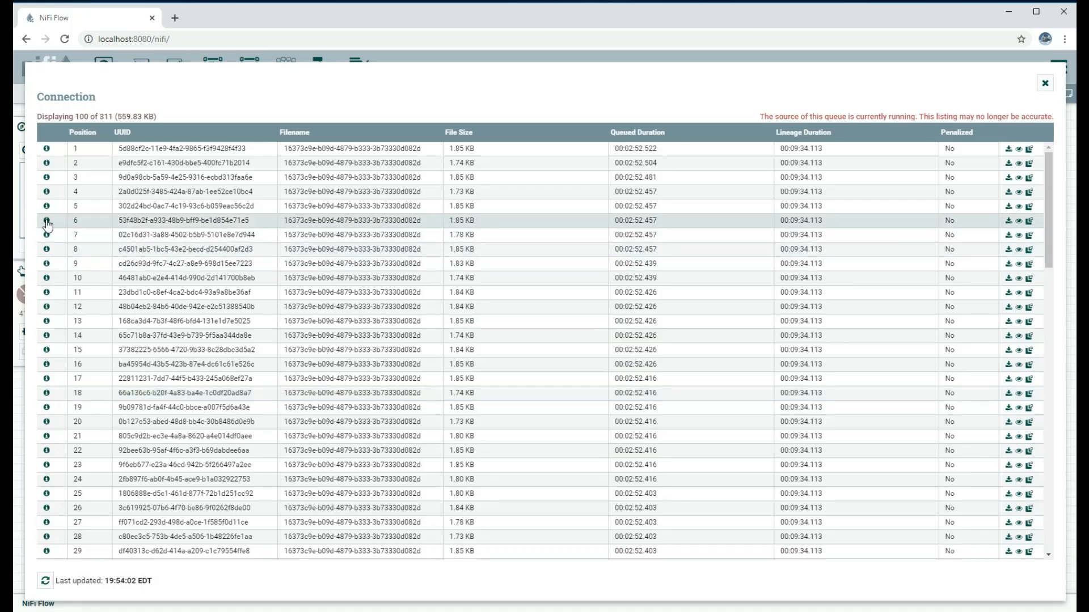
pyautogui.click(47, 222)
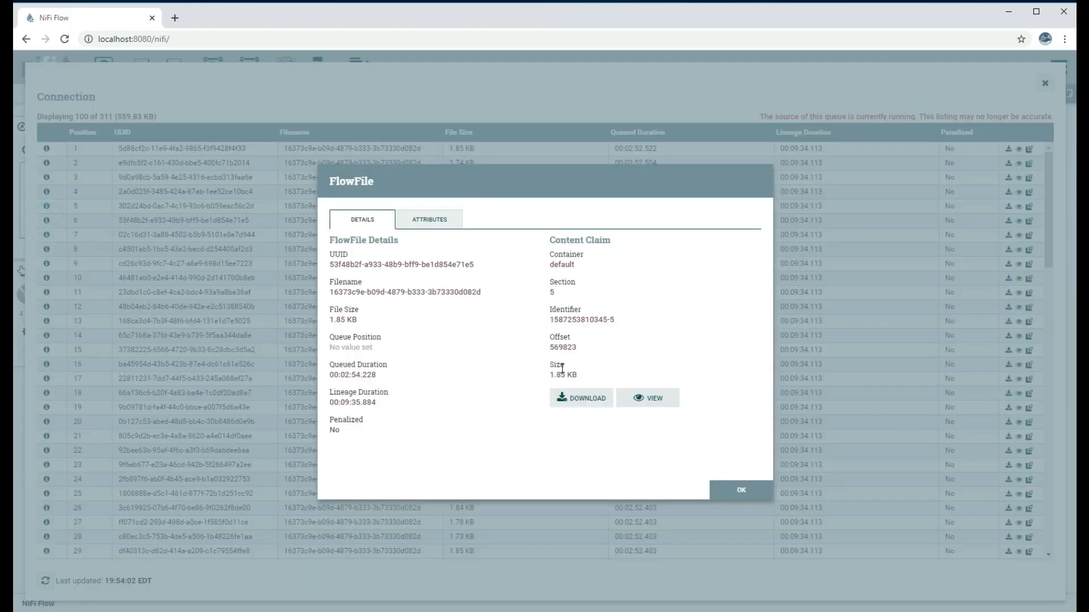
pyautogui.click(637, 399)
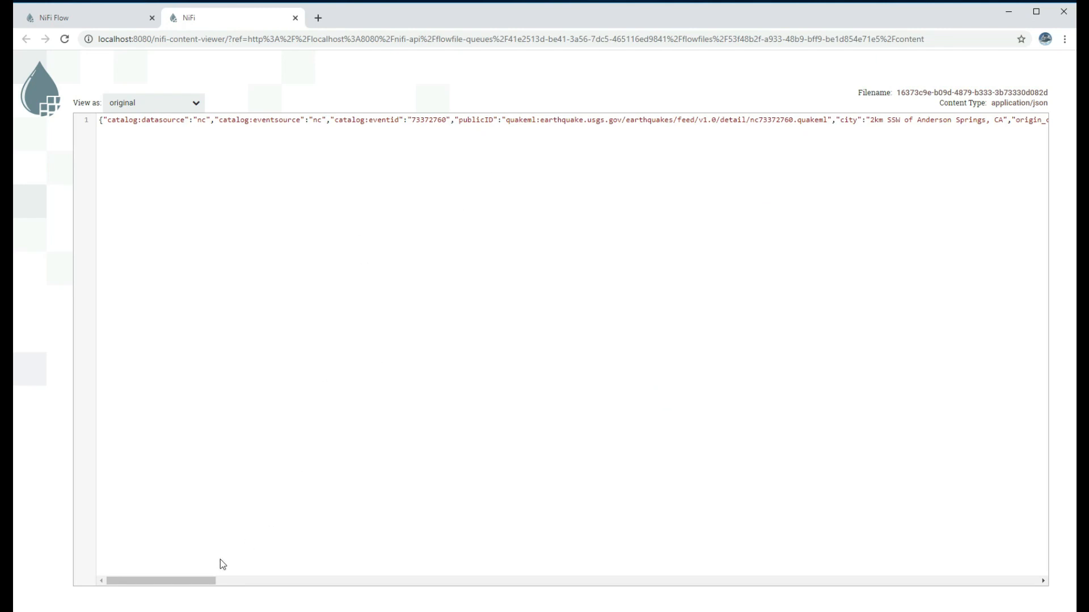
pyautogui.moveTo(200, 582); pyautogui.dragTo(398, 603)
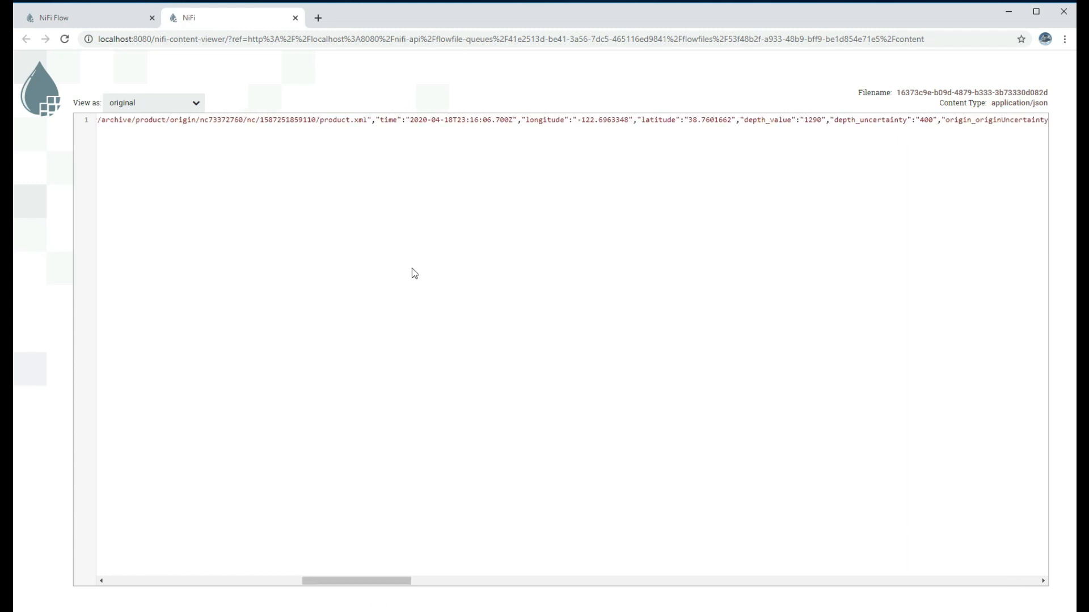
pyautogui.tripleClick(523, 116)
pyautogui.click(329, 582)
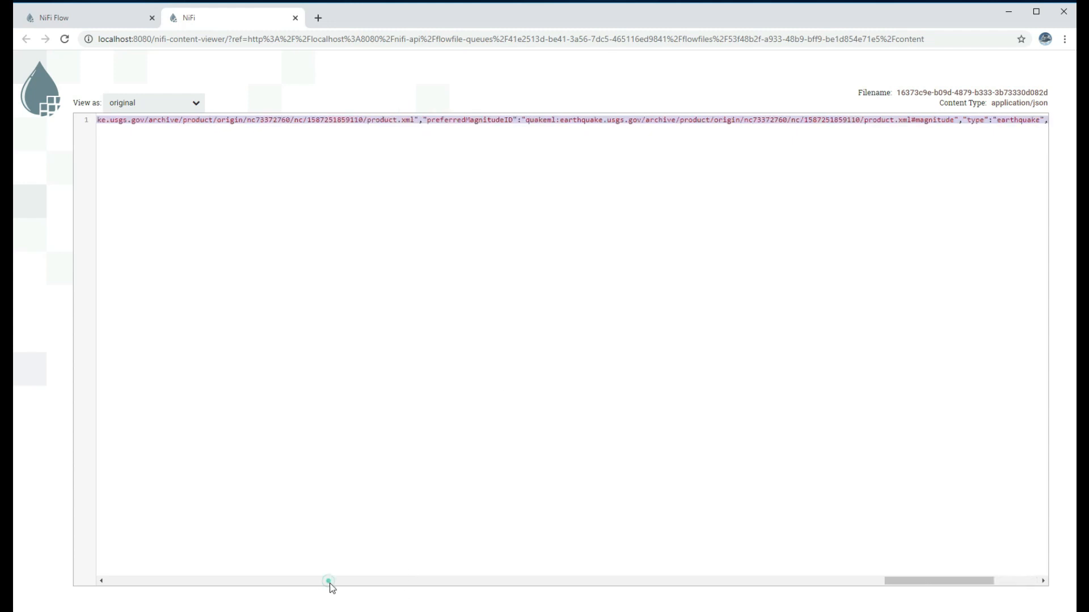
pyautogui.click(851, 581)
pyautogui.moveTo(841, 587); pyautogui.dragTo(799, 586)
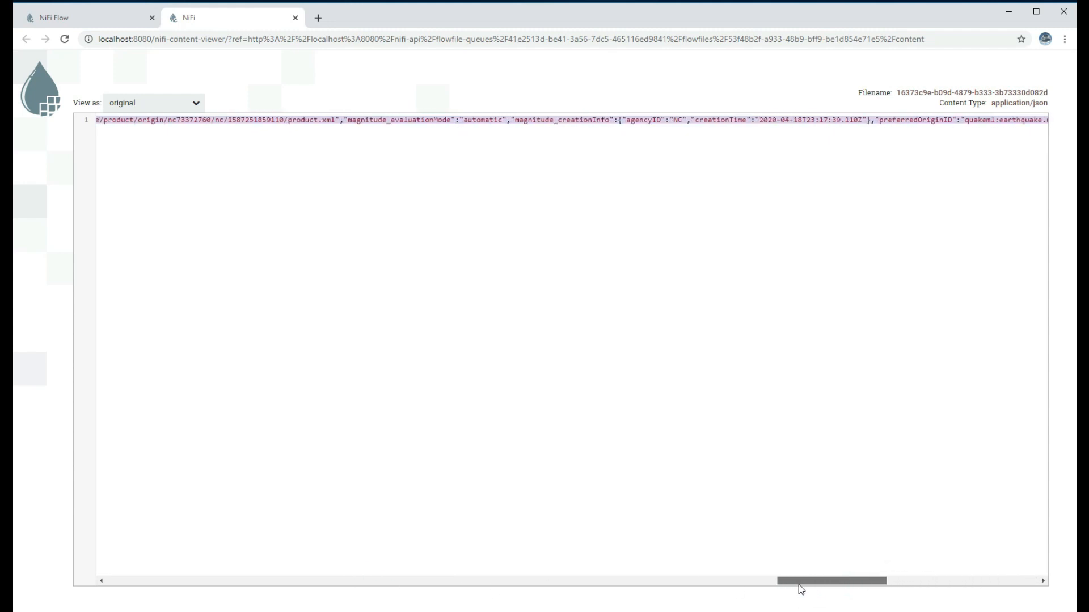
pyautogui.click(682, 340)
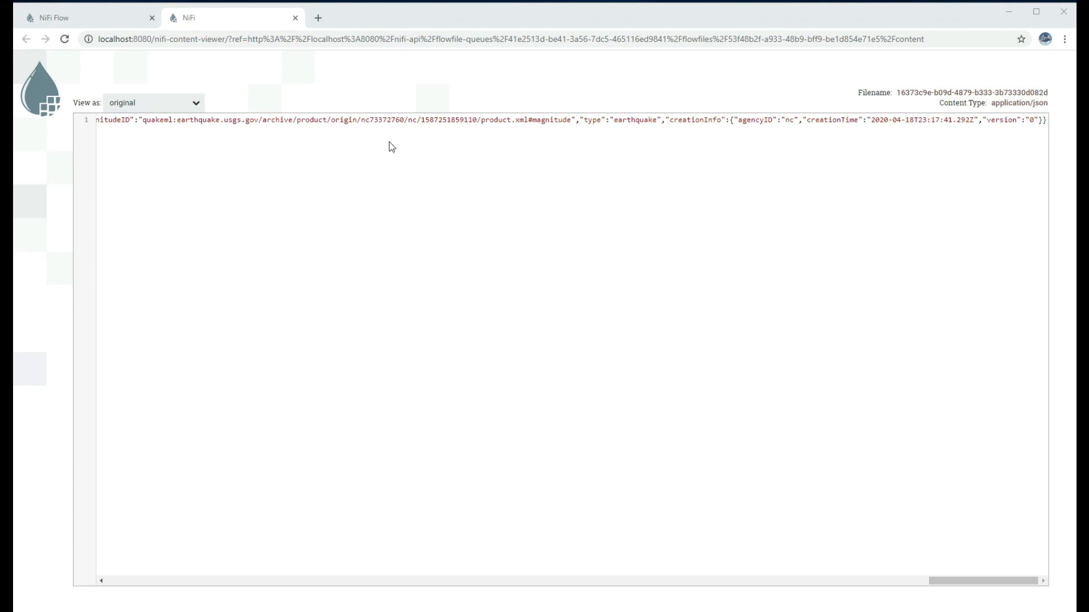
pyautogui.moveTo(1088, 87); pyautogui.dragTo(478, 149)
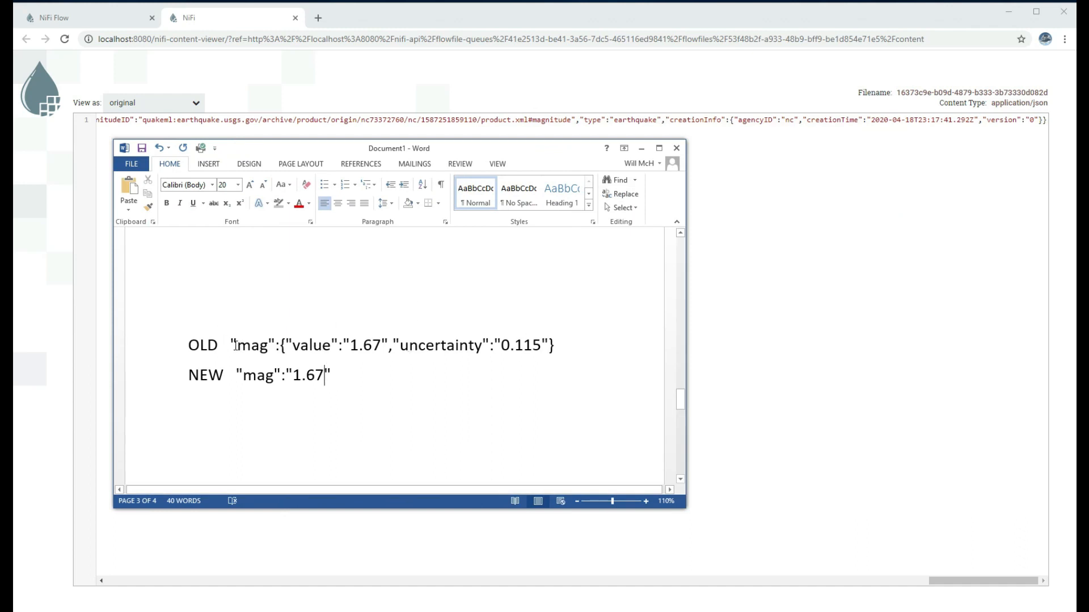
pyautogui.moveTo(233, 344); pyautogui.dragTo(556, 347)
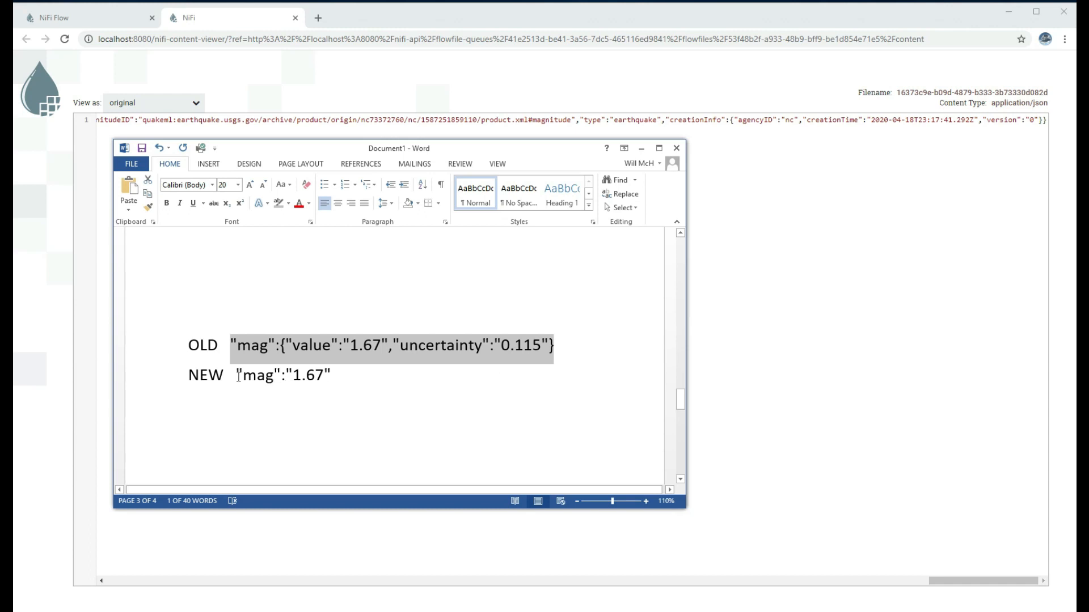
pyautogui.moveTo(237, 375); pyautogui.dragTo(340, 376)
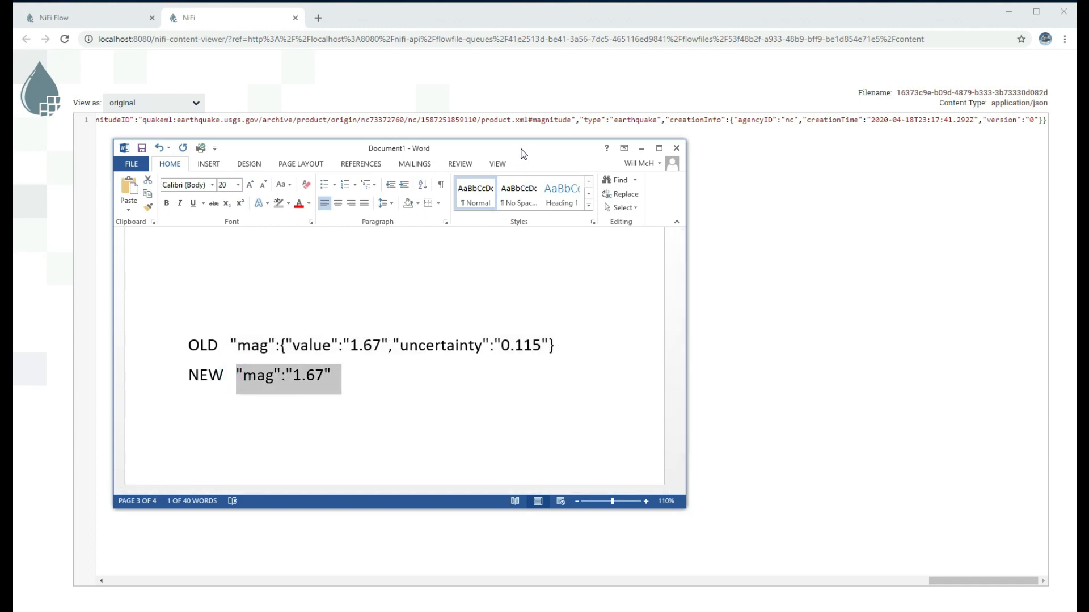
pyautogui.moveTo(522, 154); pyautogui.dragTo(530, 156)
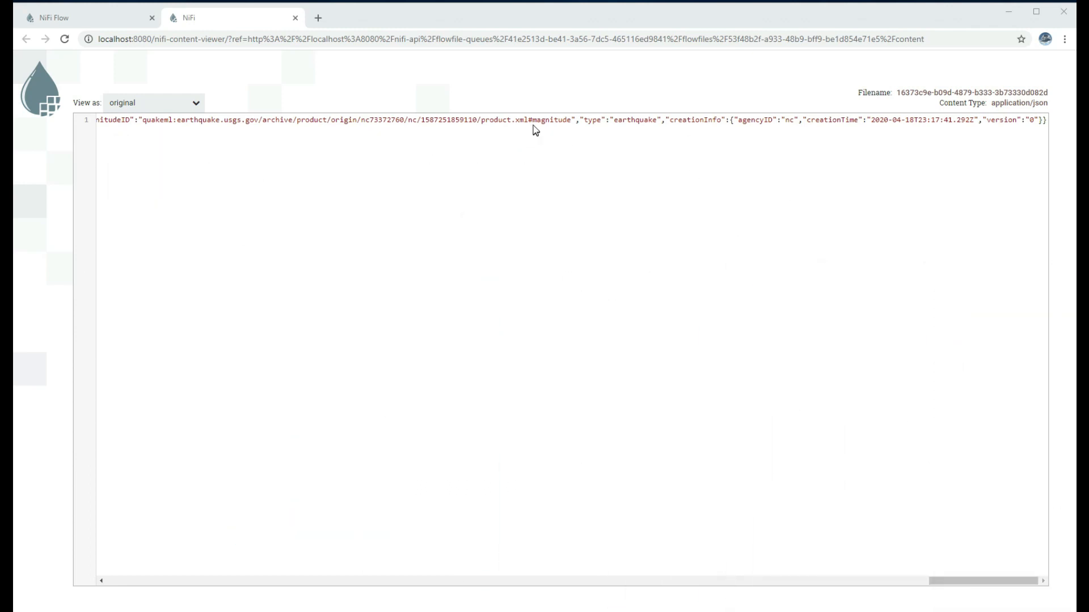
# Close the content viewer, flowfile details and queue listing
pyautogui.click(295, 19)
pyautogui.click(741, 490)
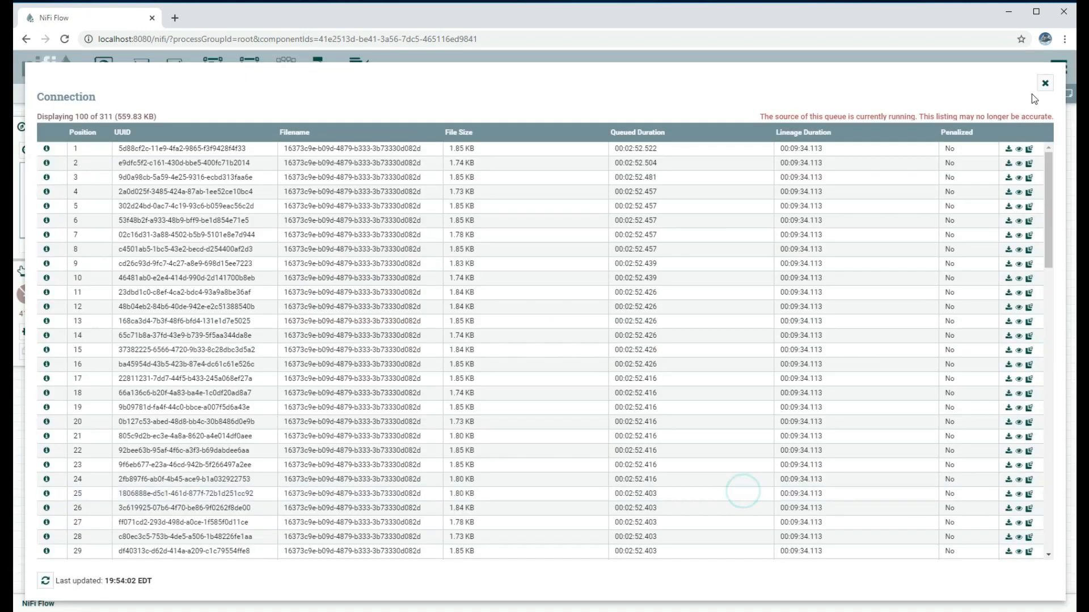
pyautogui.click(1044, 84)
# Enter the Parse JSON group, select JoltTransformJSON, and advance the Setup Summary slide twice
pyautogui.doubleClick(859, 355)
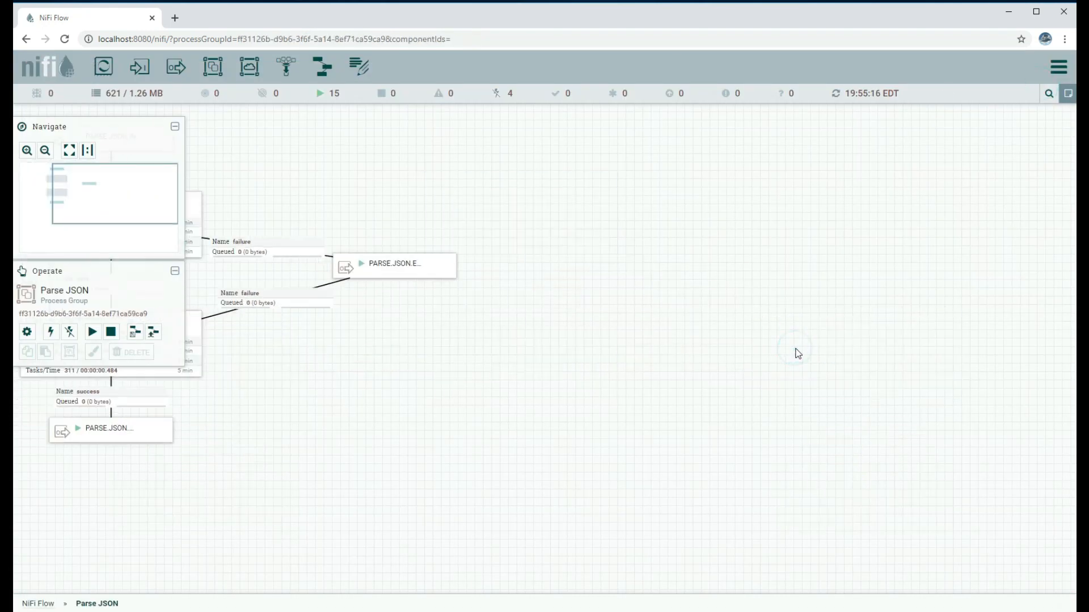
pyautogui.click(500, 316)
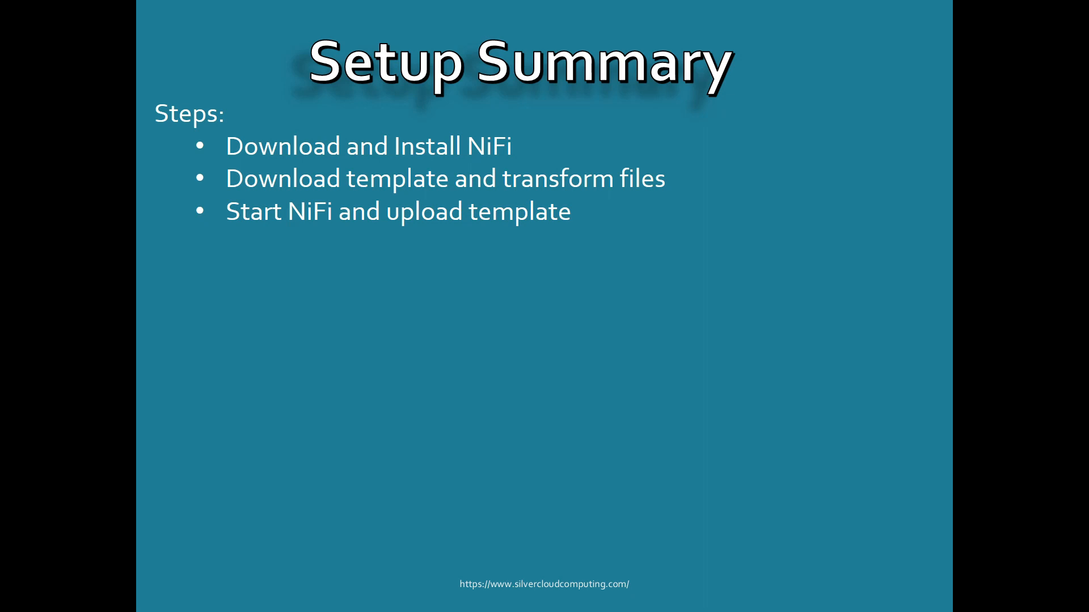
pyautogui.press('Right')
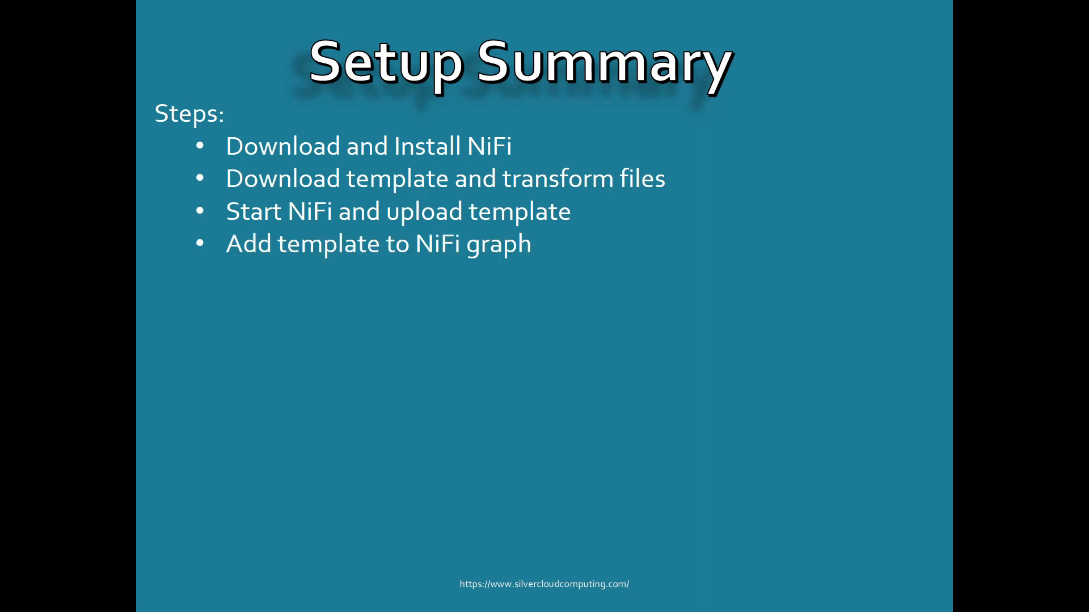
pyautogui.press('Right')
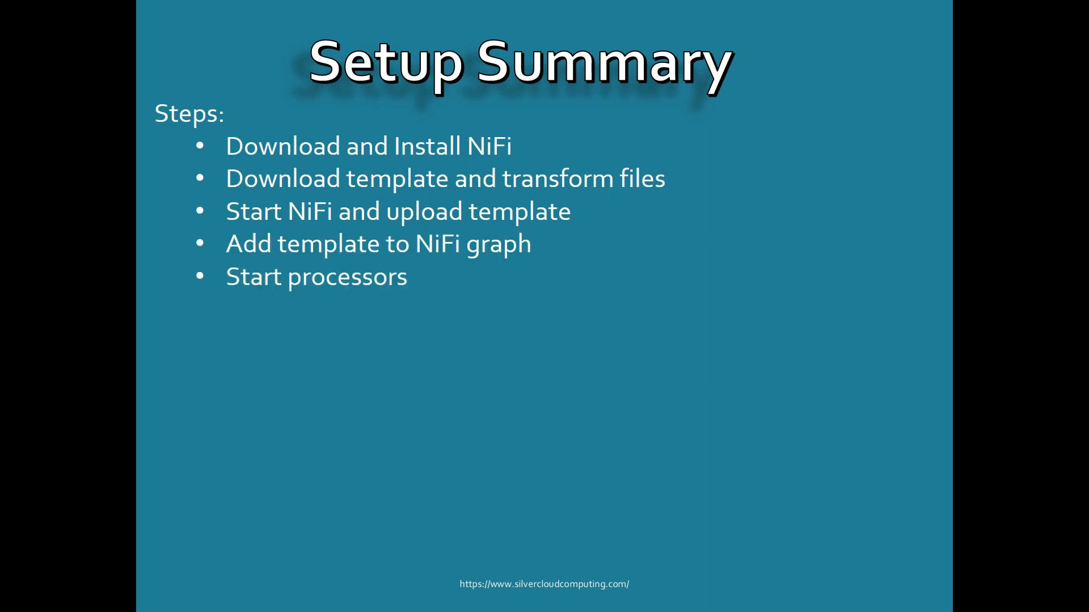